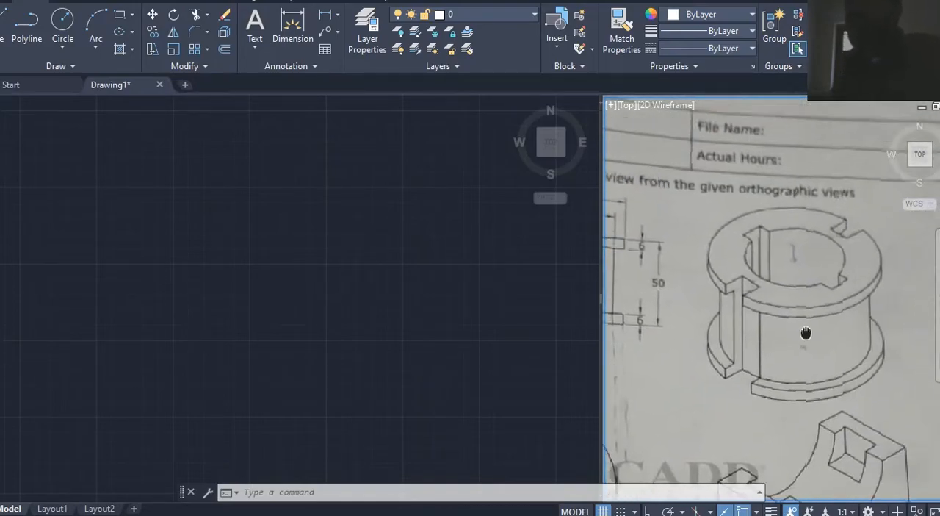
Step: Set the snap type to isometric snap in the drafting settings
click(335, 321)
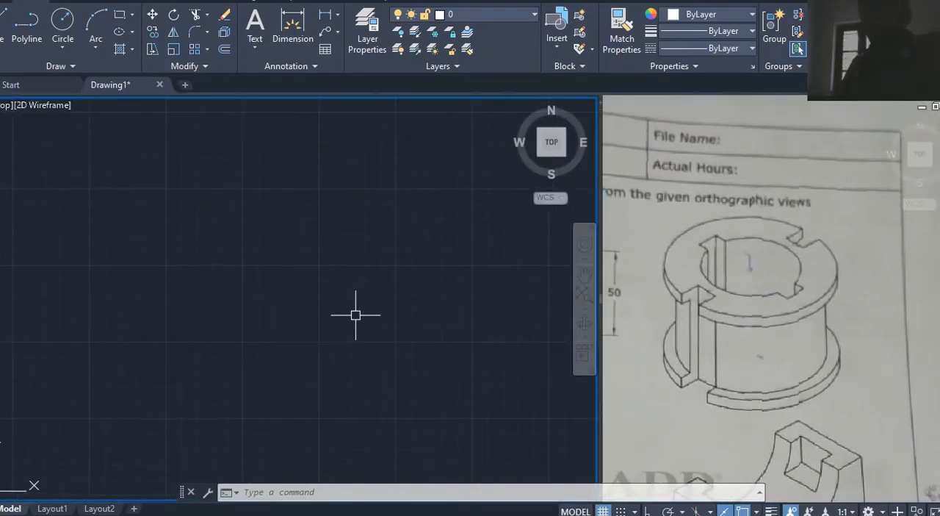
text(DS)
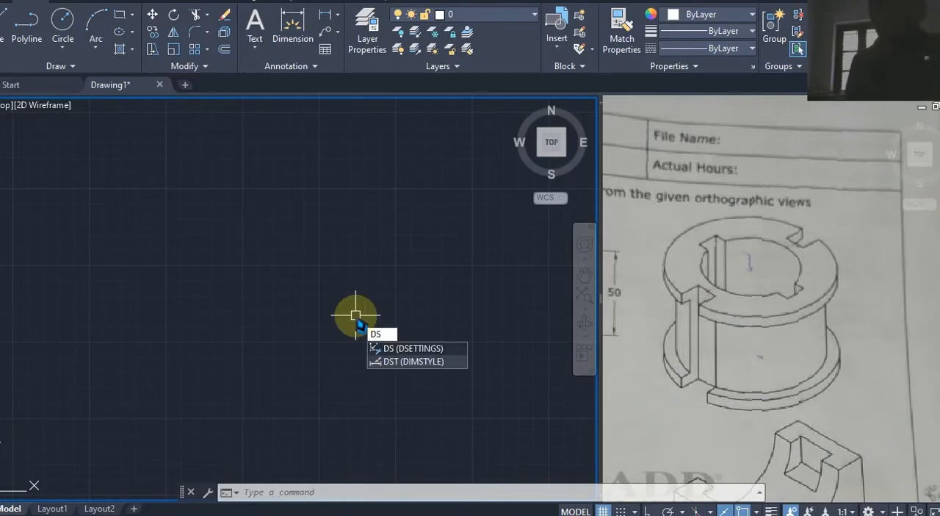
key(Return)
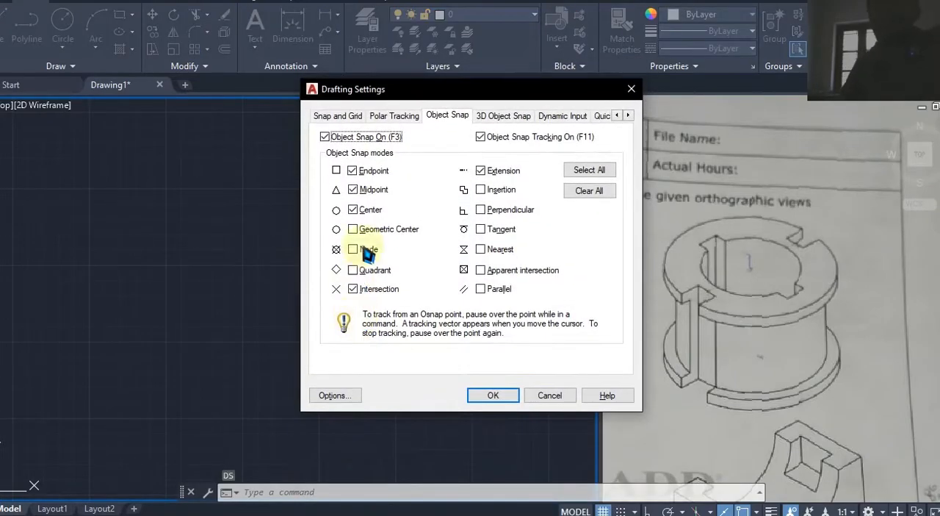
click(338, 115)
click(378, 330)
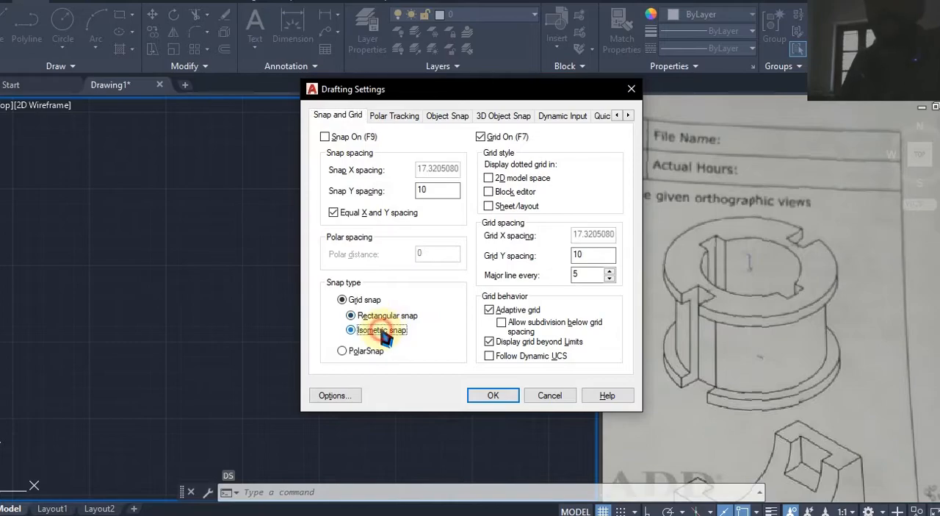
click(479, 392)
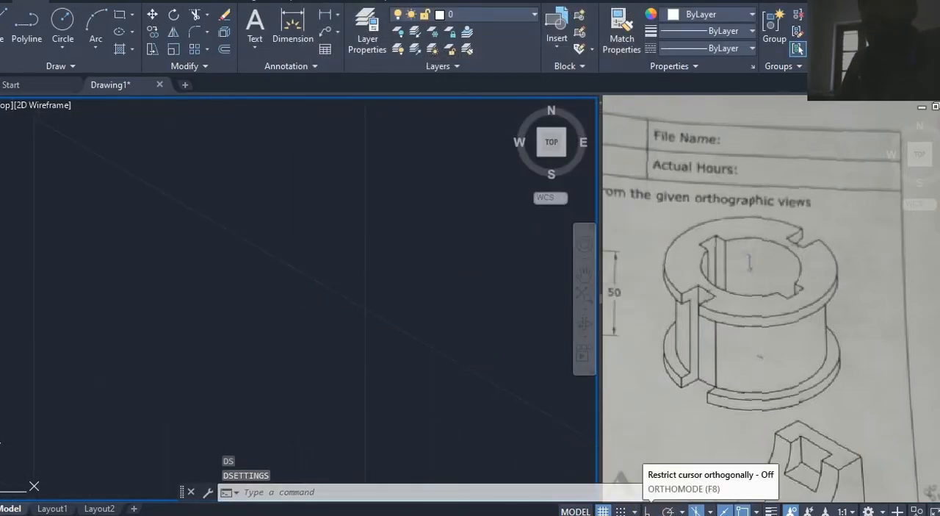
Step: Turn ortho mode on and switch off the grid display
click(649, 511)
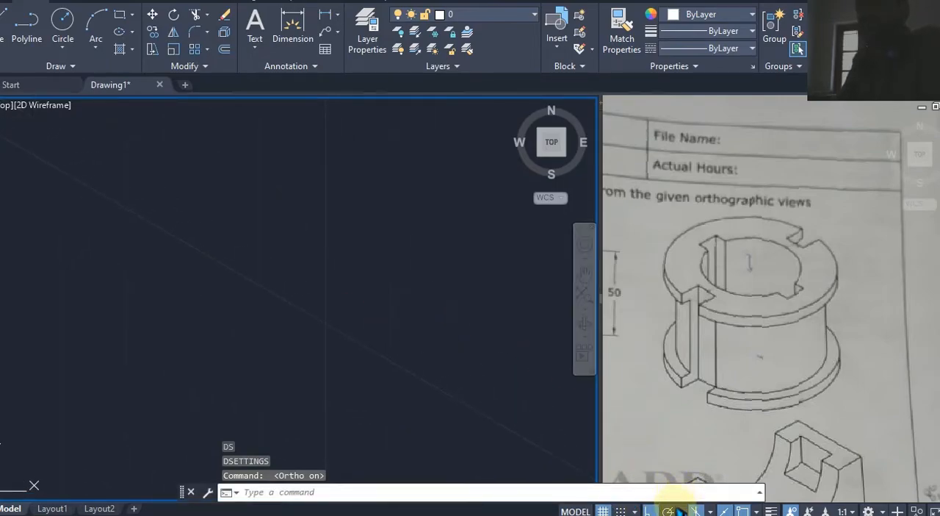
click(603, 510)
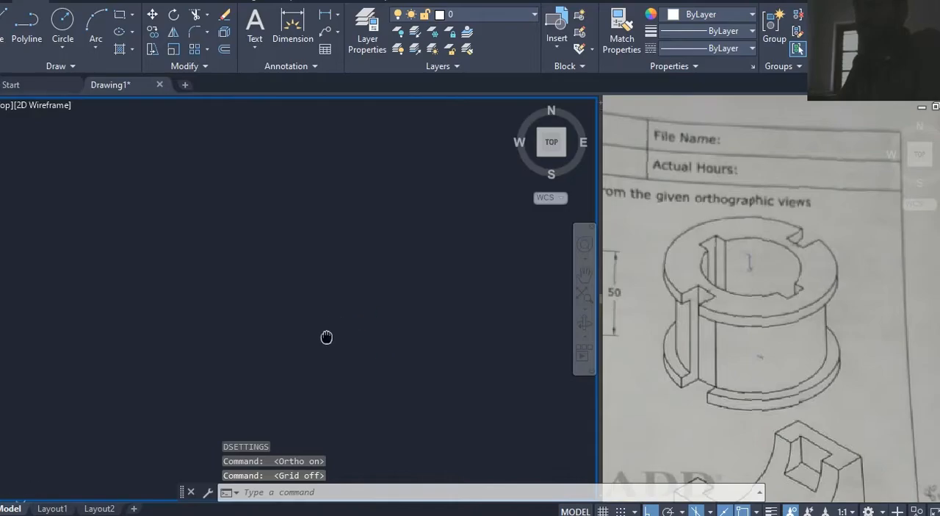
Step: Switch the drafting plane to Isoplane Top for drawing the part's ellipses
click(682, 272)
middle_drag(733, 287, 884, 283)
middle_drag(793, 290, 870, 317)
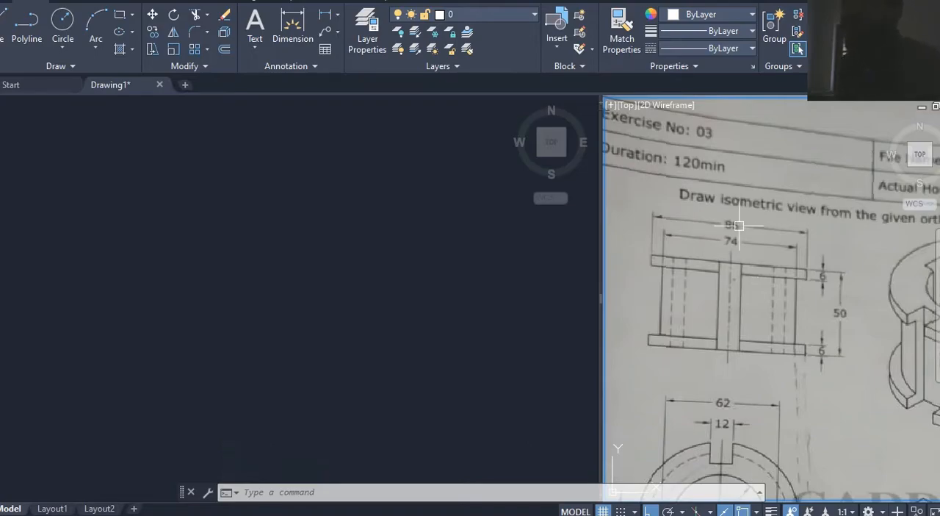
click(340, 329)
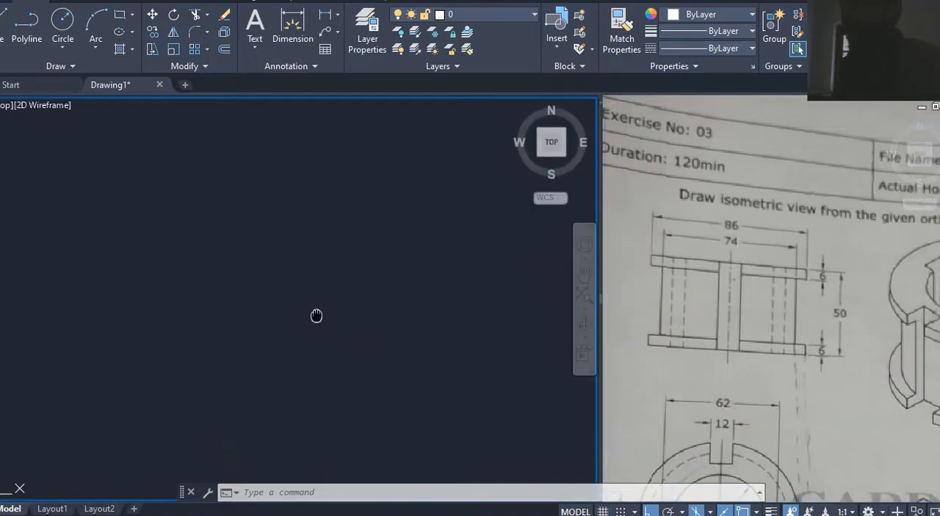
middle_drag(317, 315, 288, 314)
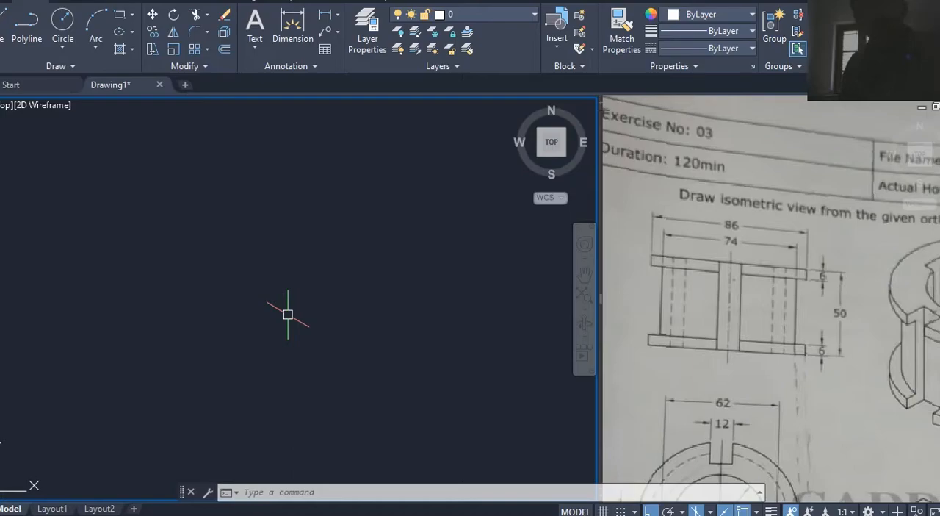
text(EL)
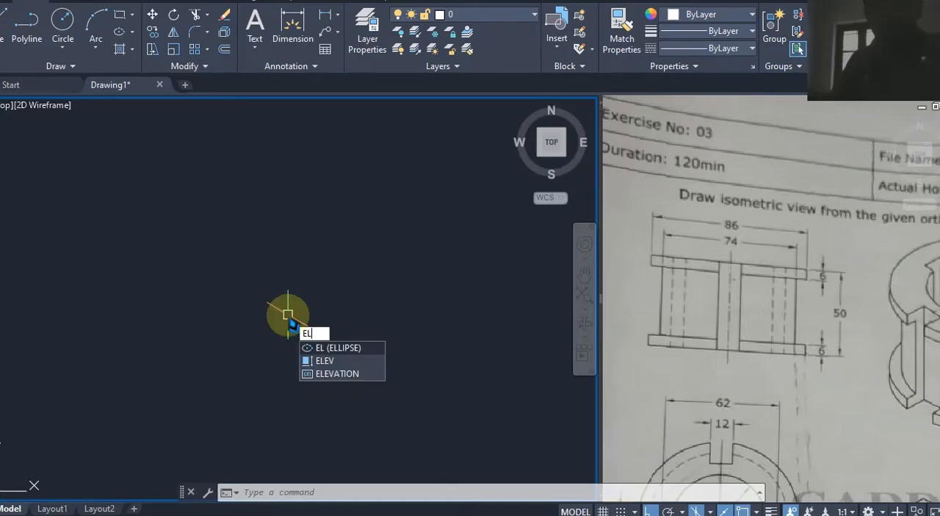
click(331, 347)
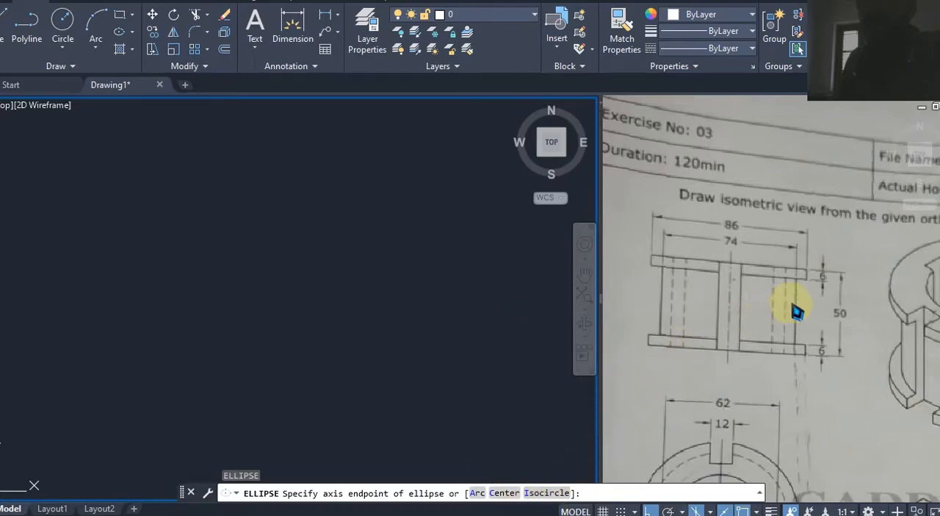
click(771, 307)
middle_drag(771, 310, 692, 326)
middle_drag(846, 308, 755, 285)
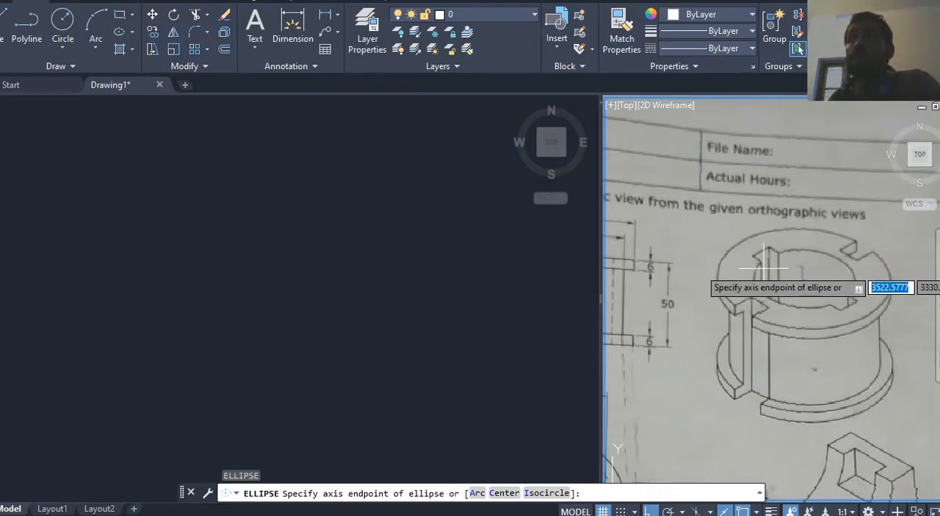
click(297, 246)
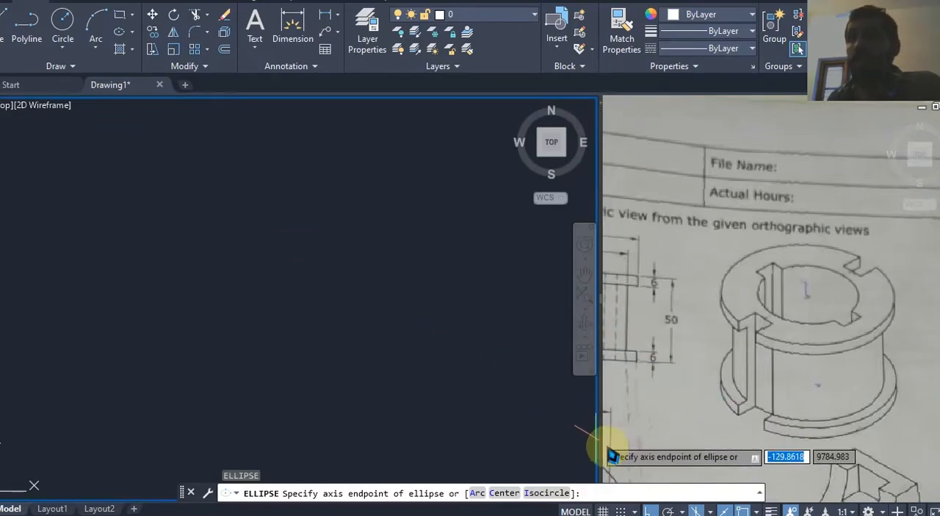
key(F5)
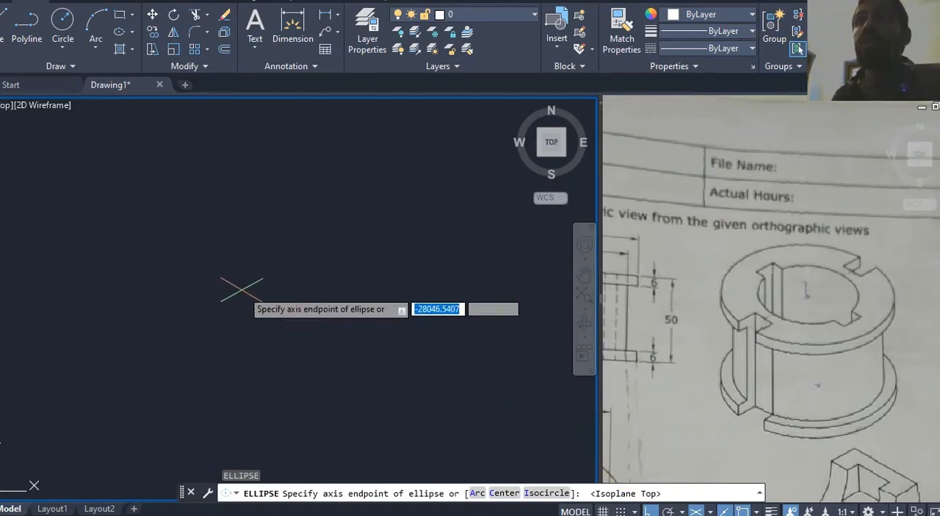
Step: Examine the diameter dimensions in the reference's front and plan views, circling 62 and Ø50 on a screen capture
click(772, 272)
middle_drag(772, 272, 821, 294)
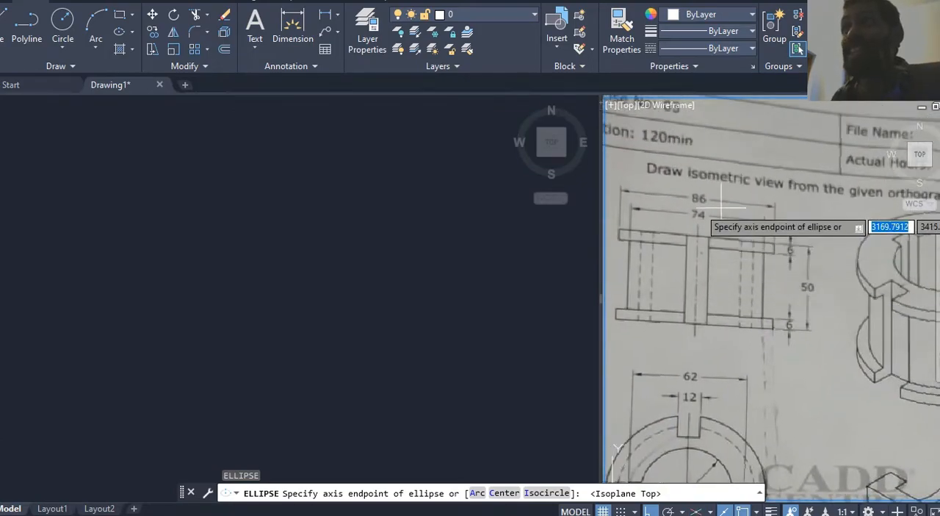
middle_drag(706, 213, 706, 145)
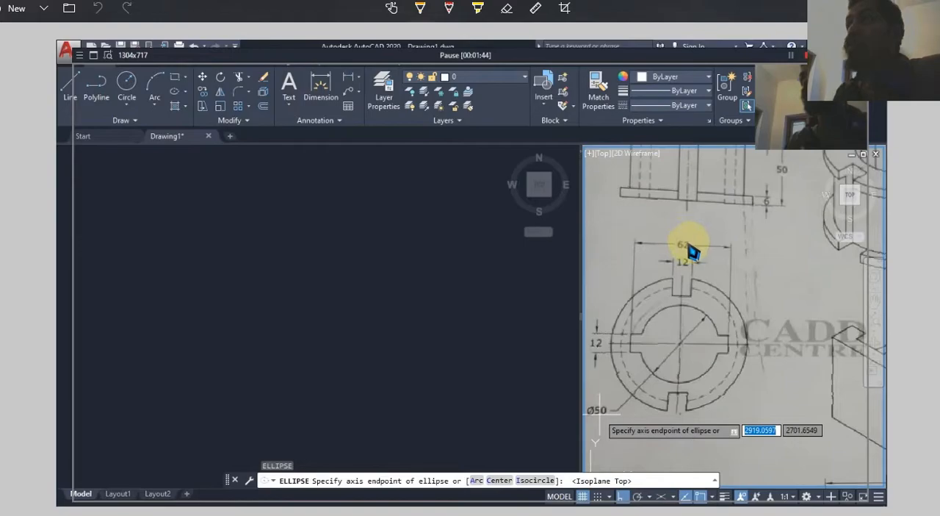
drag(683, 233, 672, 252)
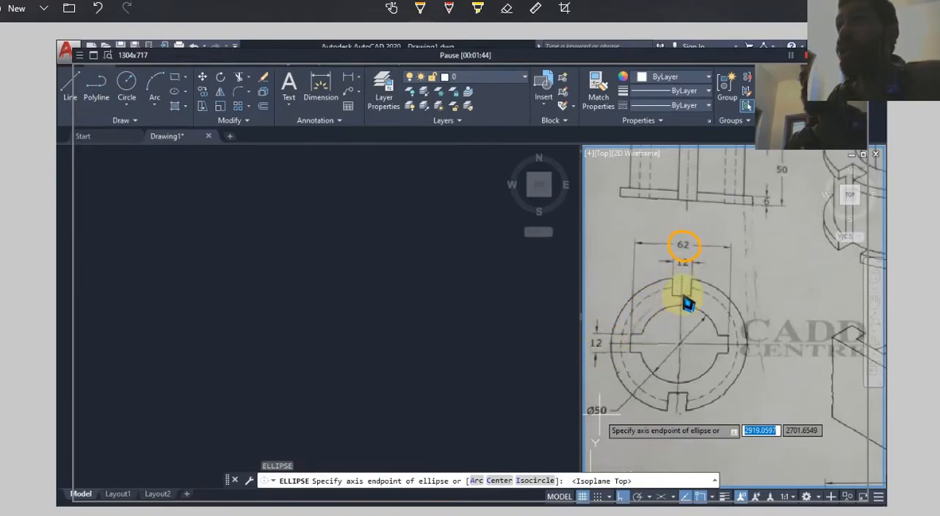
mouse_move(598, 410)
mouse_down()
mouse_move(604, 430)
mouse_move(599, 399)
mouse_up()
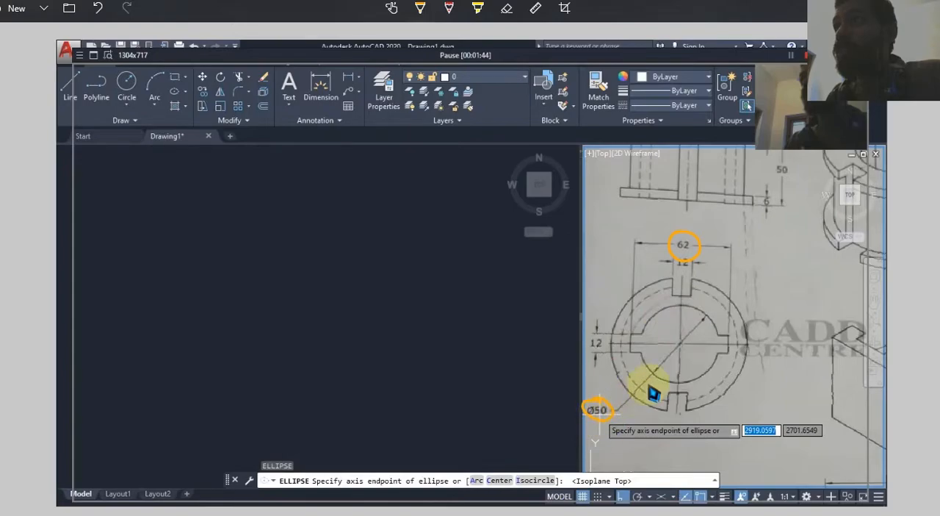
drag(650, 369, 661, 378)
click(689, 378)
click(705, 372)
click(721, 366)
click(727, 351)
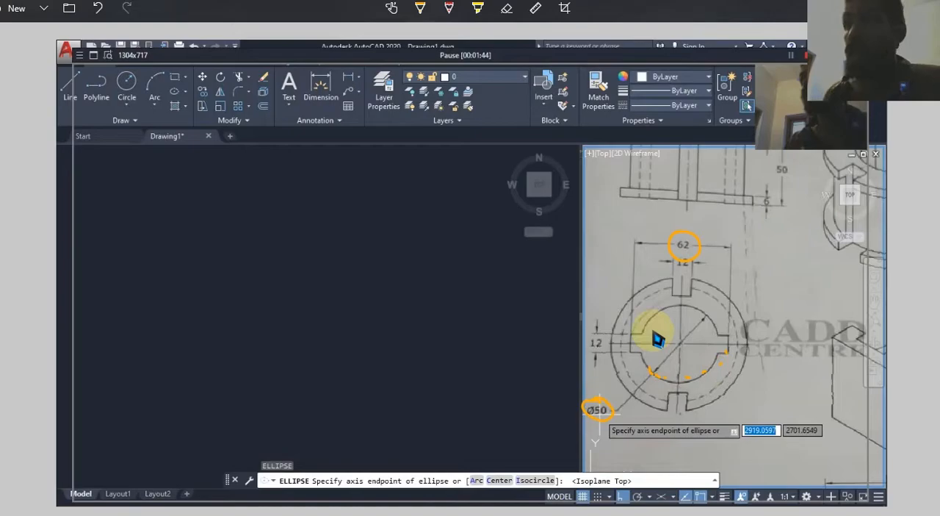
click(881, 1)
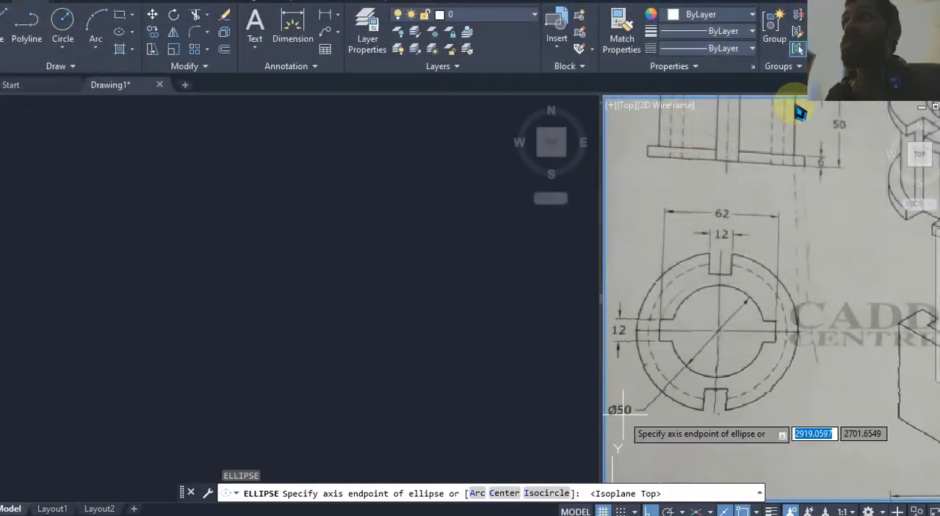
middle_drag(408, 277, 363, 311)
click(342, 303)
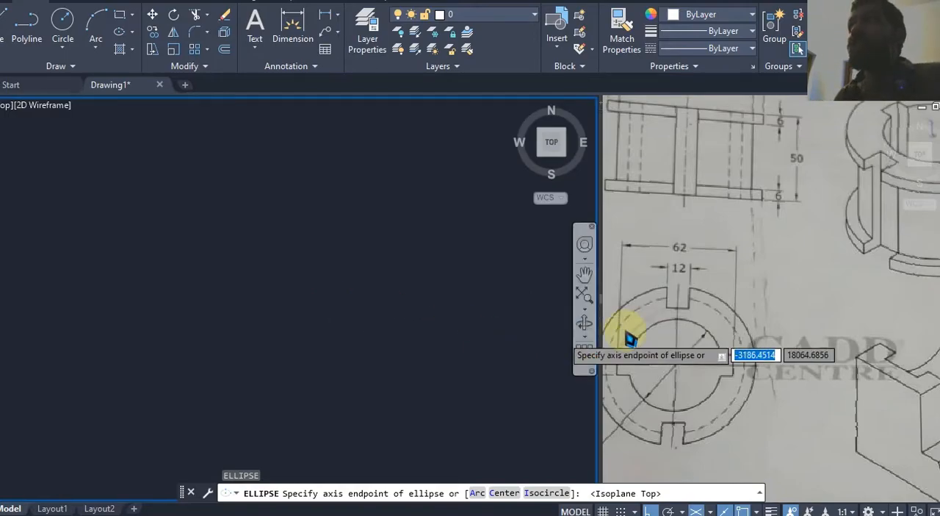
click(705, 267)
middle_drag(705, 267, 729, 345)
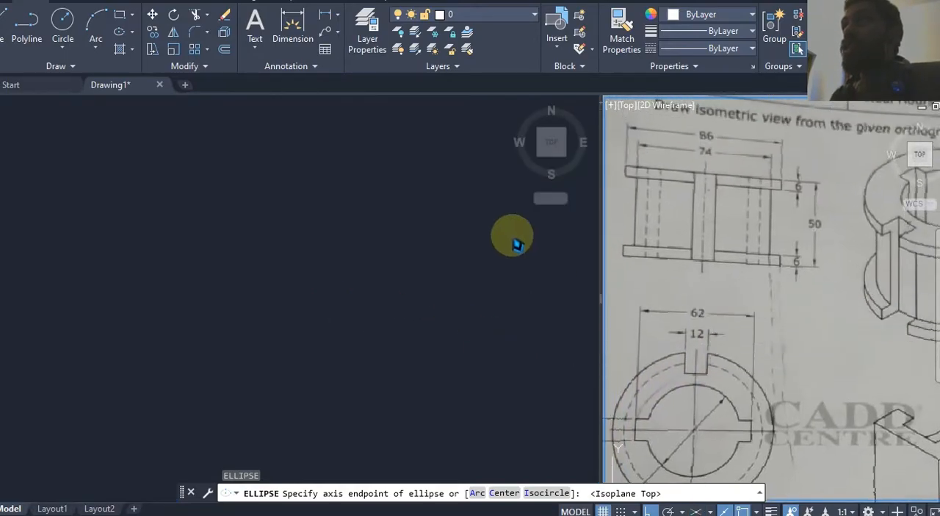
click(382, 217)
click(275, 262)
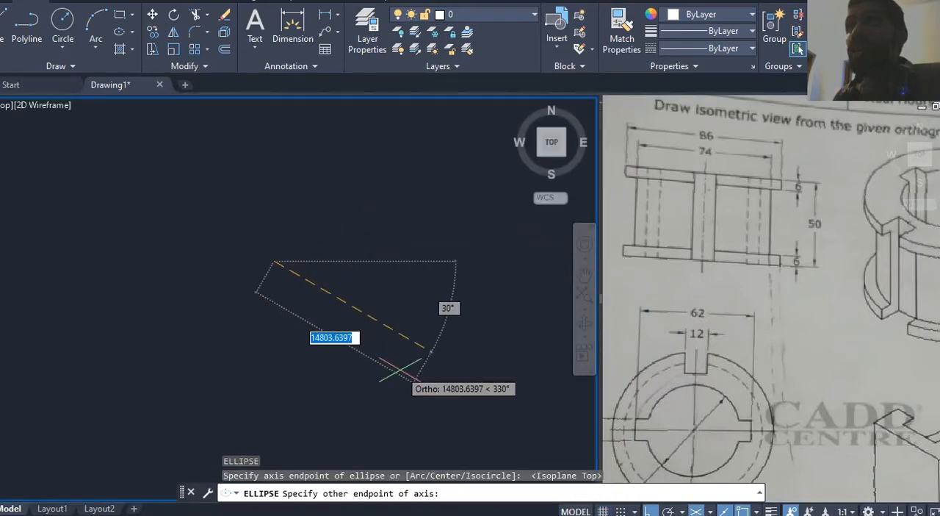
key(Escape)
Step: Draw an isocircle with a diameter of 86 using the Ellipse command in the empty drawing viewport
text(el)
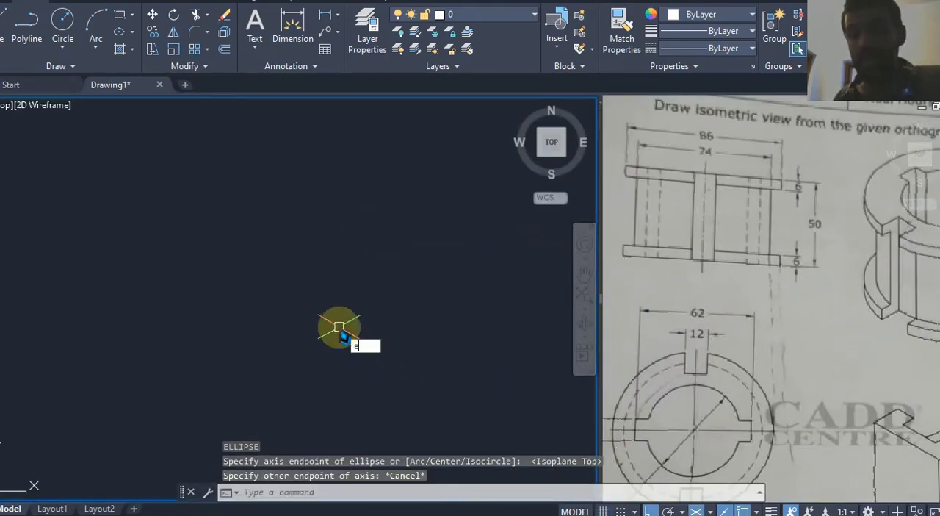
key(Return)
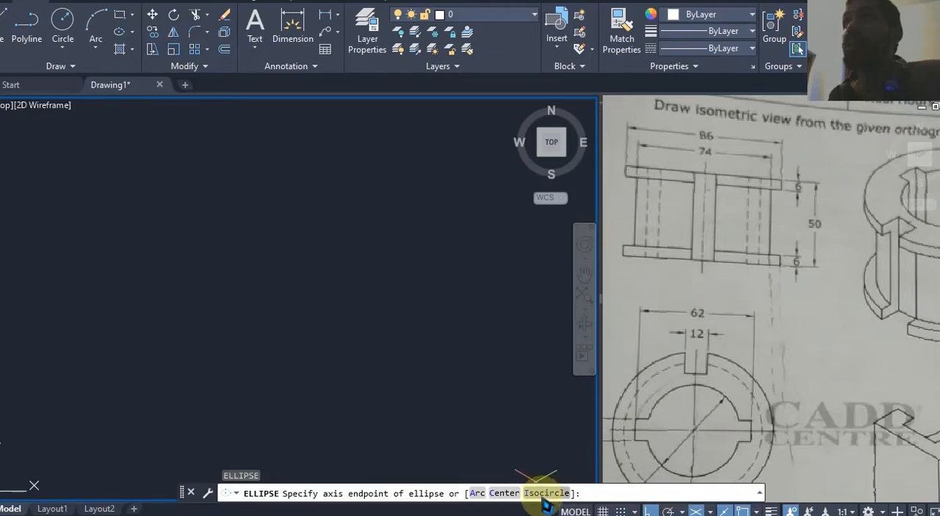
click(543, 493)
click(275, 216)
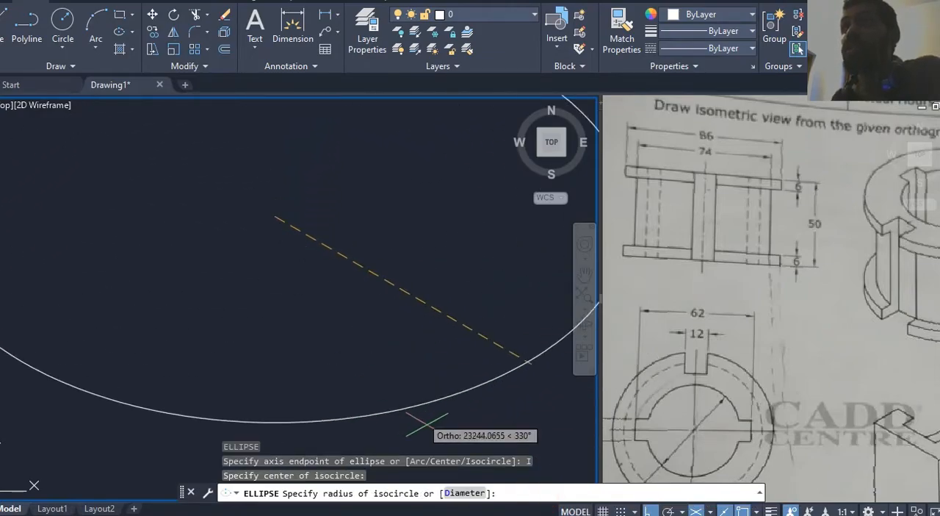
click(478, 495)
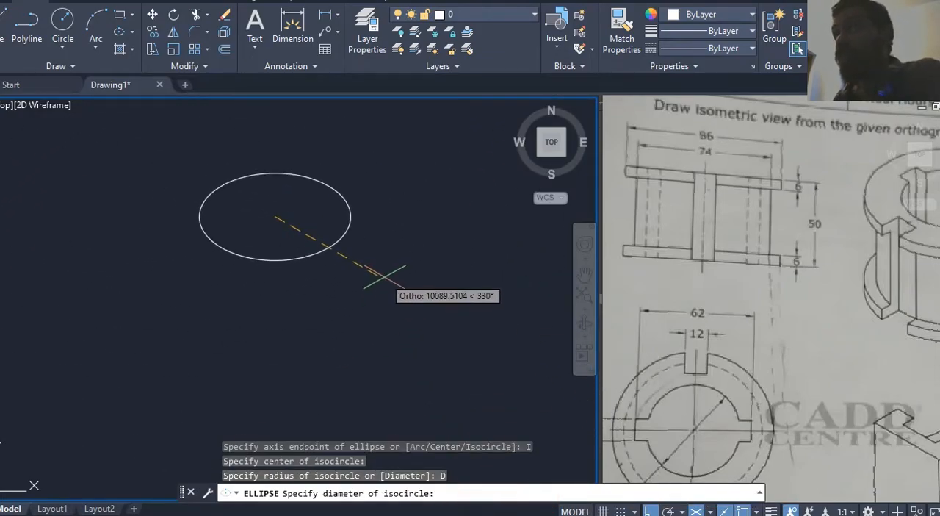
text(86)
key(Return)
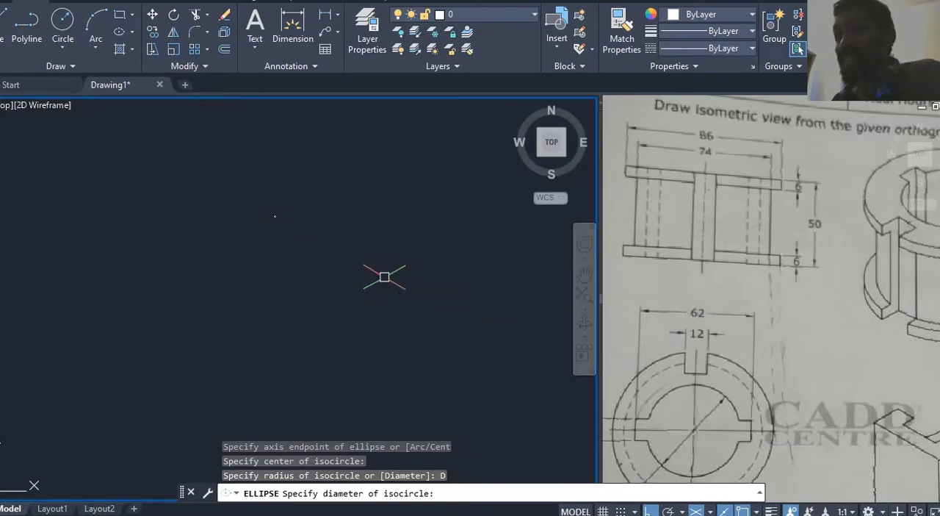
Step: Draw three more isocircles with diameters 74, 62 and 50 from the centre of the 86 isocircle
scroll(224, 318, up, 10)
middle_drag(206, 300, 399, 359)
scroll(409, 358, up, 2)
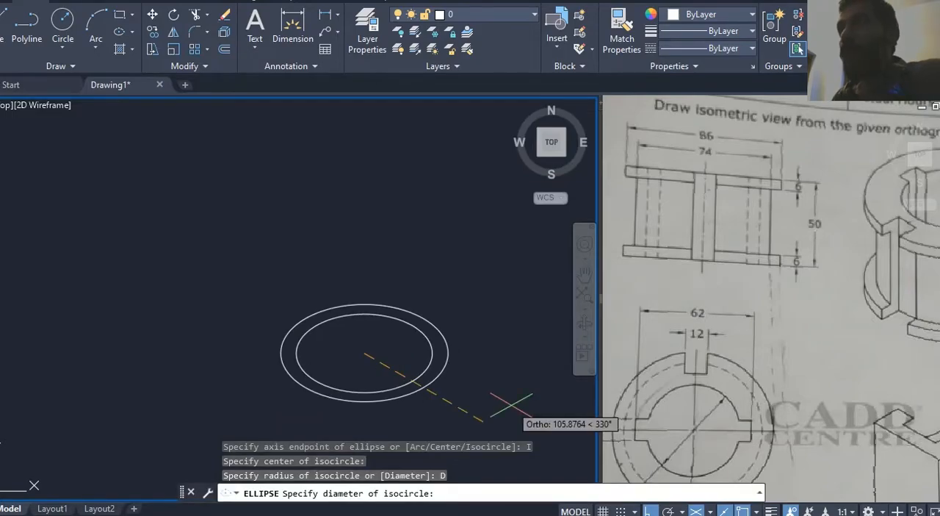
text(74)
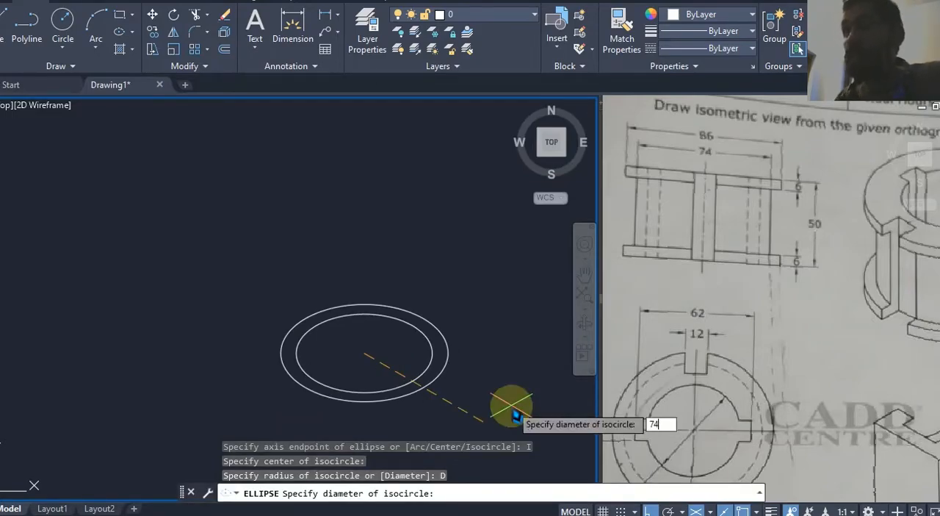
key(Return)
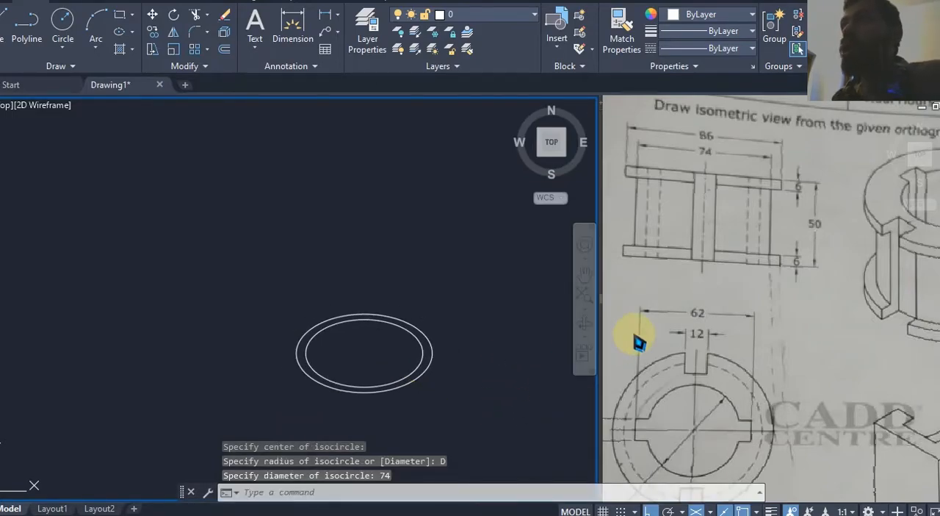
click(503, 357)
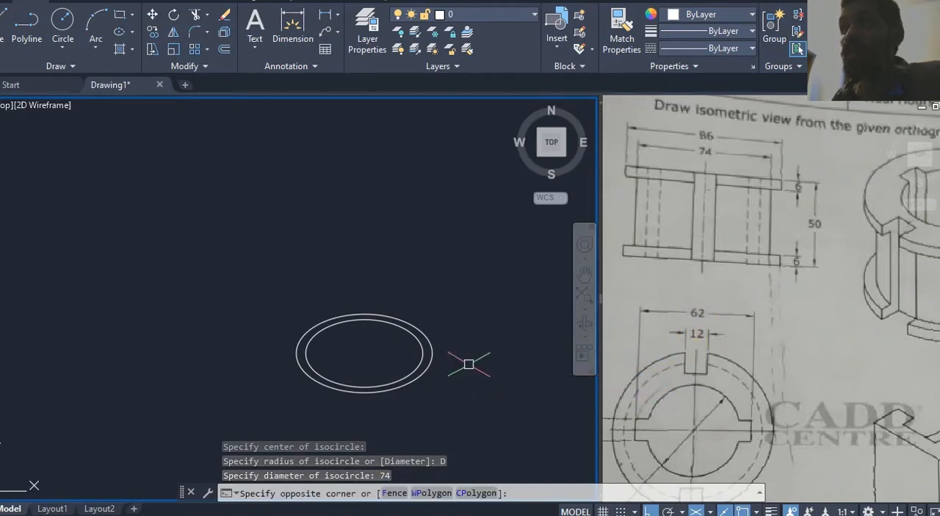
scroll(403, 342, up, 4)
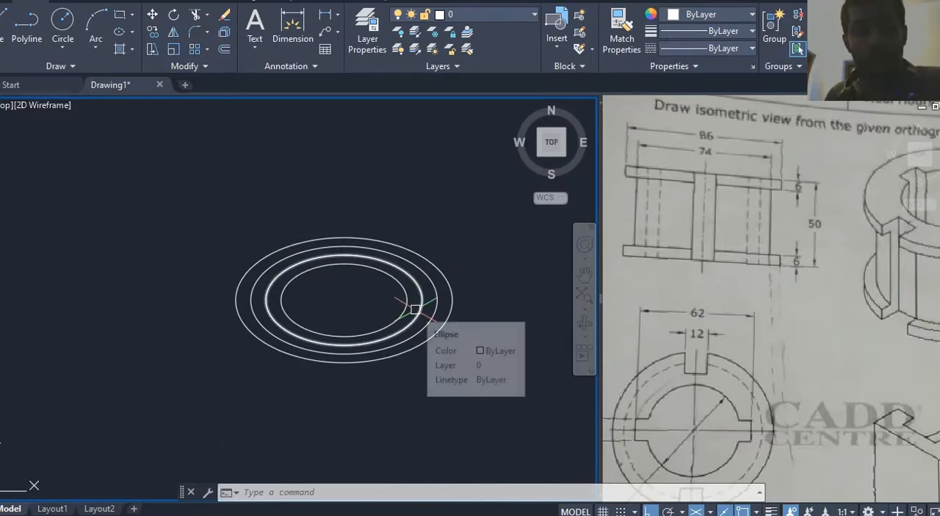
Step: Try to add a radius dimension to the innermost isocircle
text(dra)
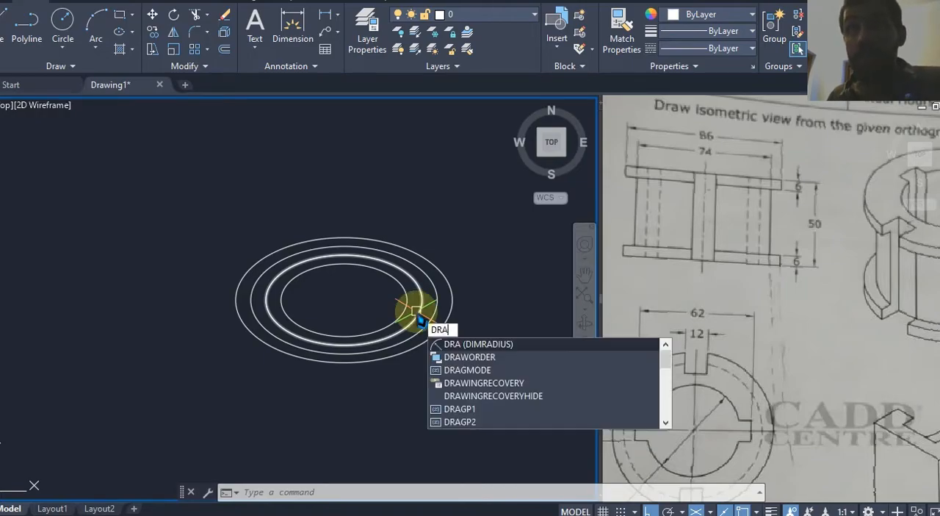
key(Return)
click(403, 312)
click(403, 312)
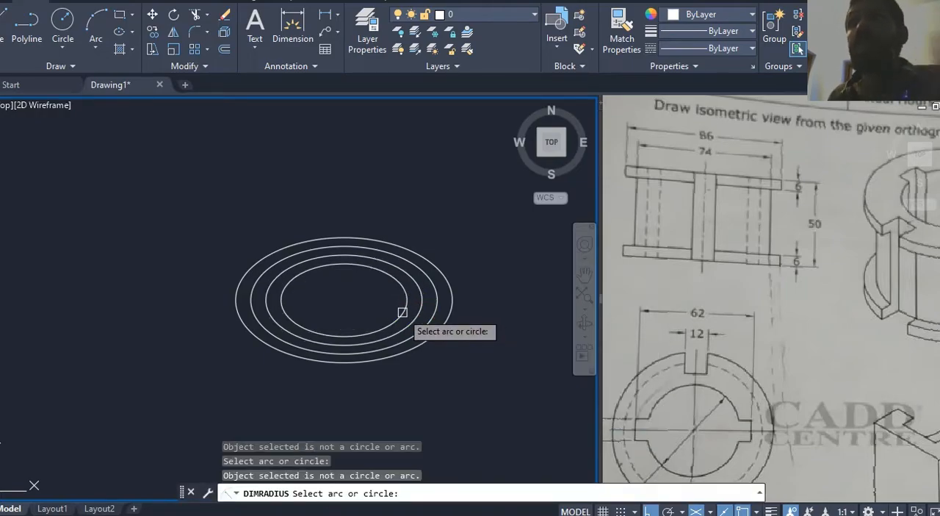
key(Escape)
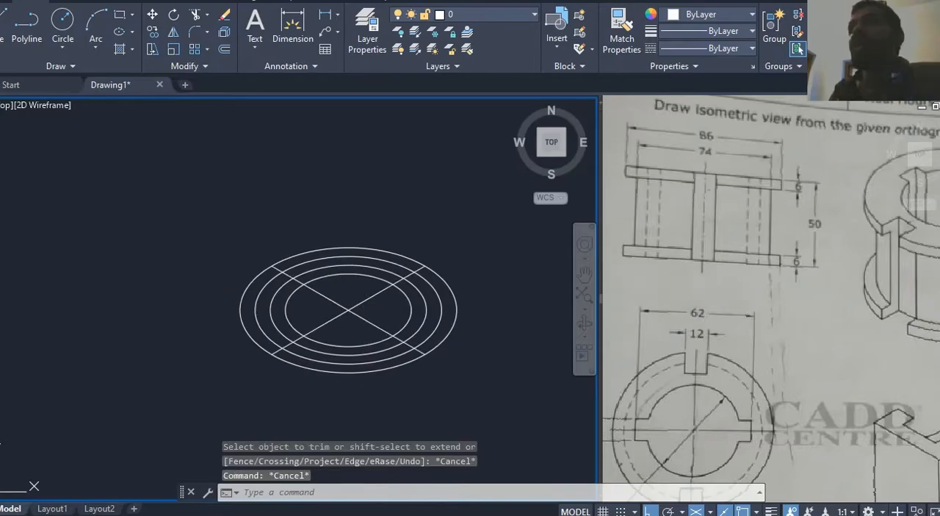
text(dra)
key(Return)
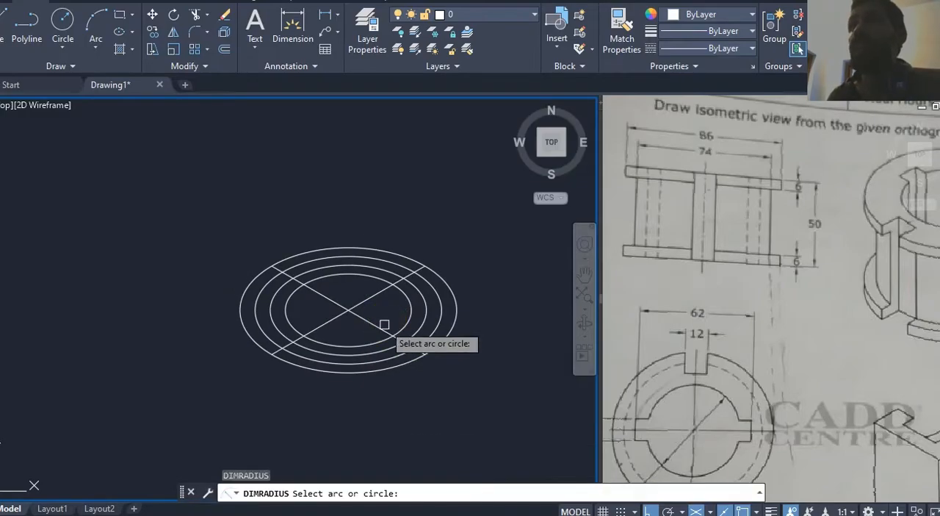
click(359, 345)
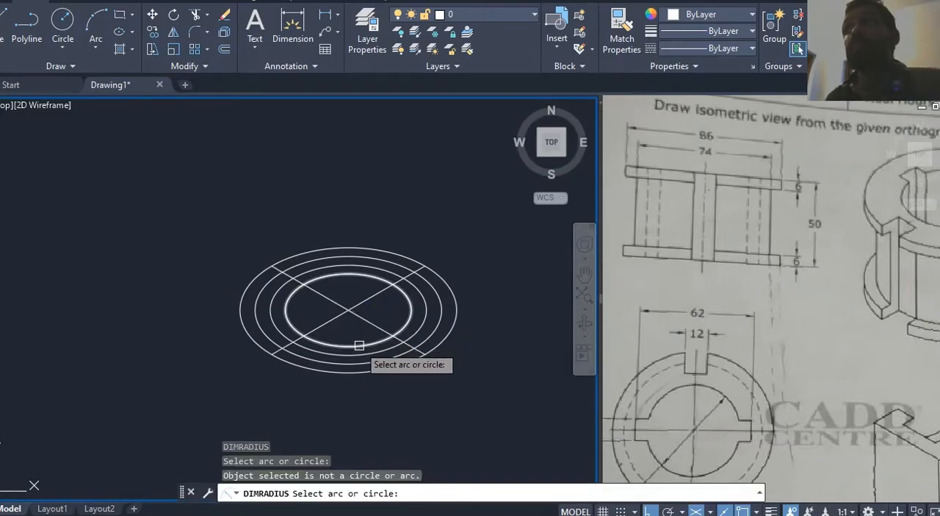
key(Escape)
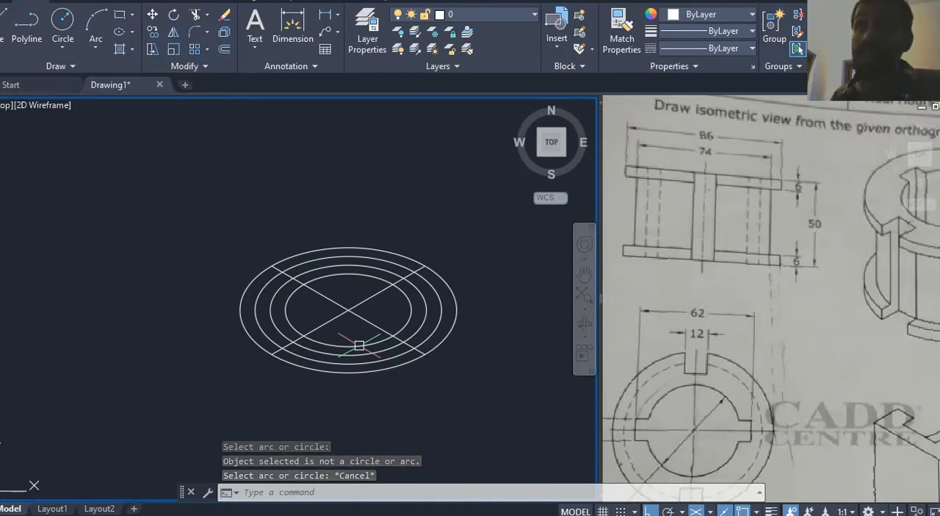
Step: Add an aligned dimension across the innermost isocircle along the axis line rising to the right
text(dal)
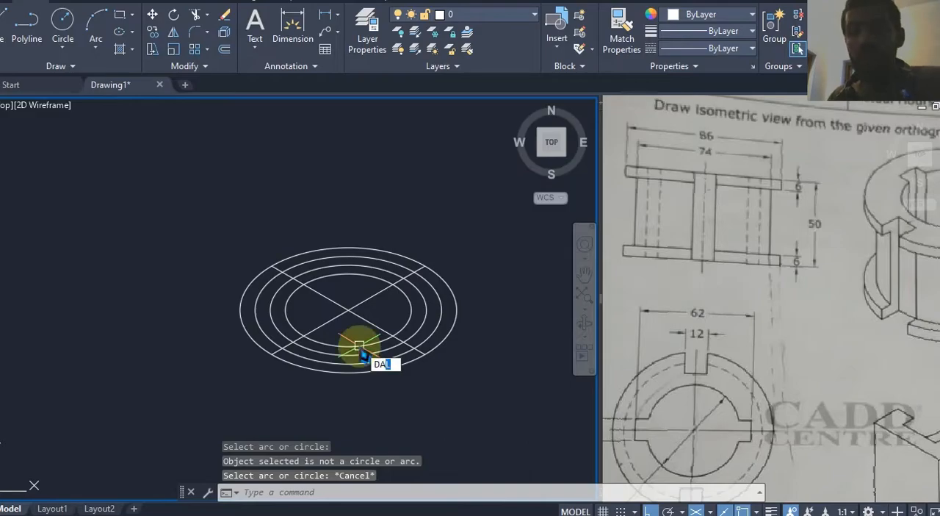
key(Return)
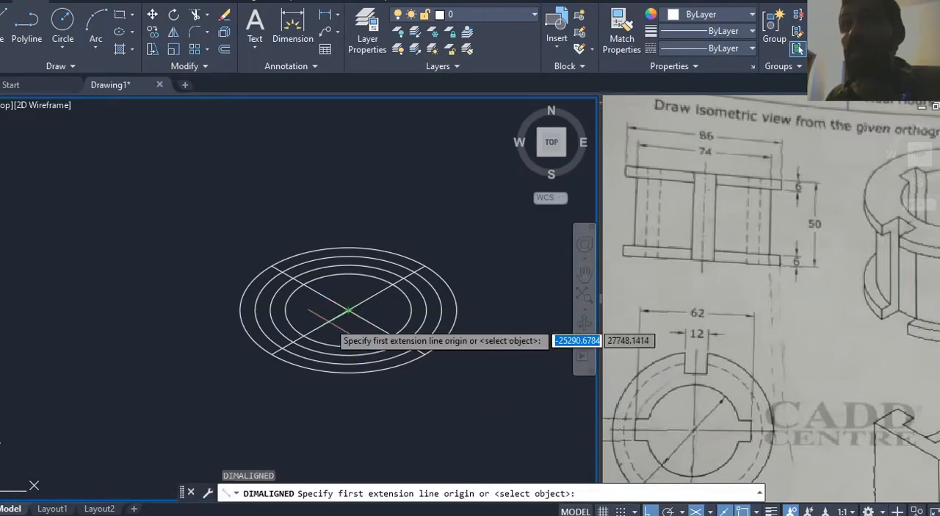
click(303, 335)
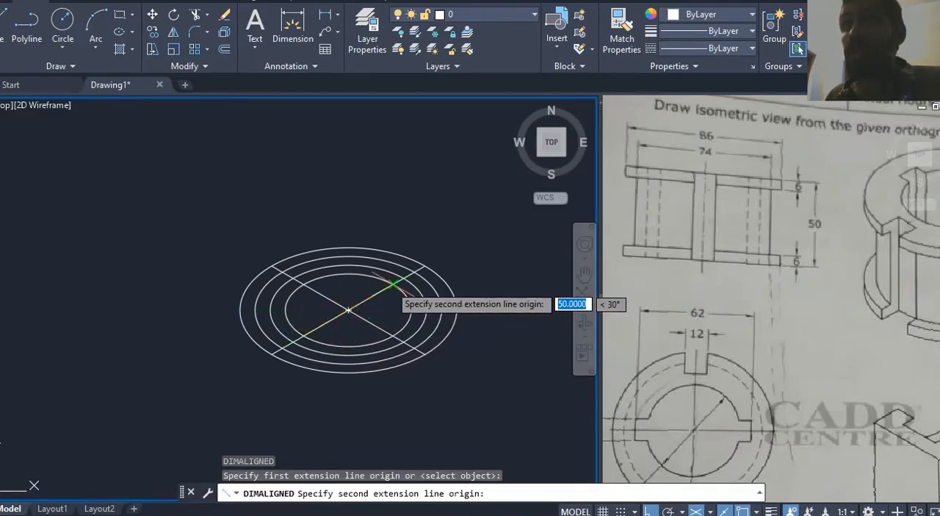
click(394, 283)
click(287, 218)
scroll(286, 217, up, 8)
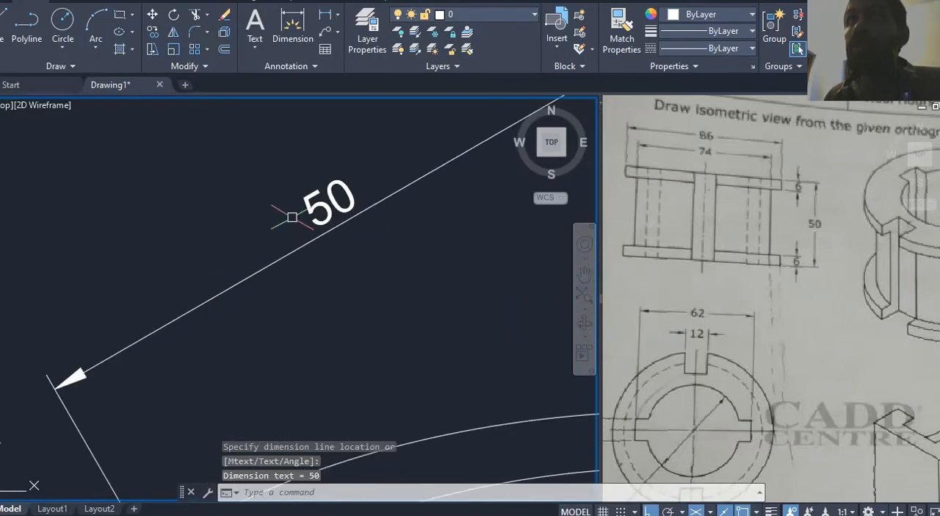
scroll(285, 217, down, 4)
key(Escape)
Step: Compare the diameter with the reference's plan view and delete the aligned dimension above the isocircles
click(692, 340)
mouse_move(713, 356)
middle_down()
mouse_move(756, 275)
mouse_move(786, 285)
mouse_move(704, 352)
middle_up()
scroll(762, 309, down, 2)
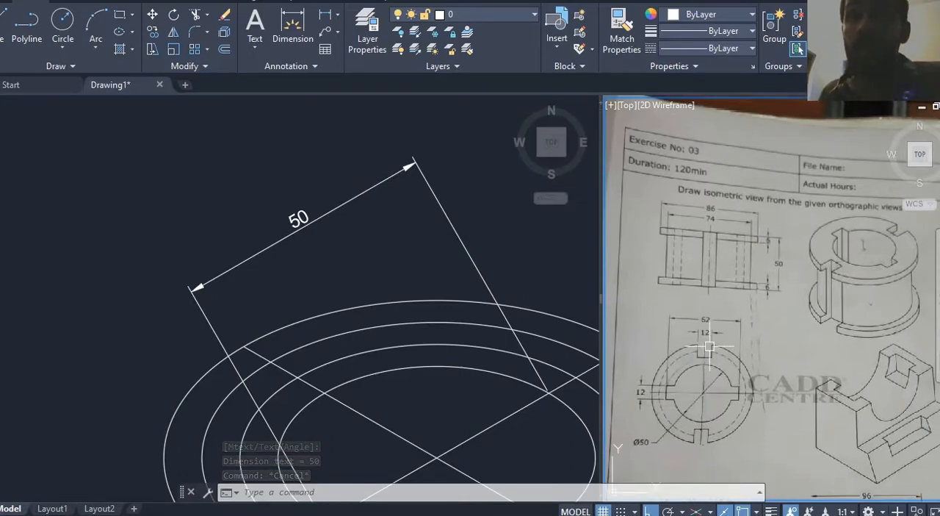
click(336, 258)
click(262, 206)
key(Delete)
Step: Check the 12 slot width in the reference and offset the isometric axis line rising to the right by 6 to both sides
middle_drag(437, 280, 339, 211)
click(831, 267)
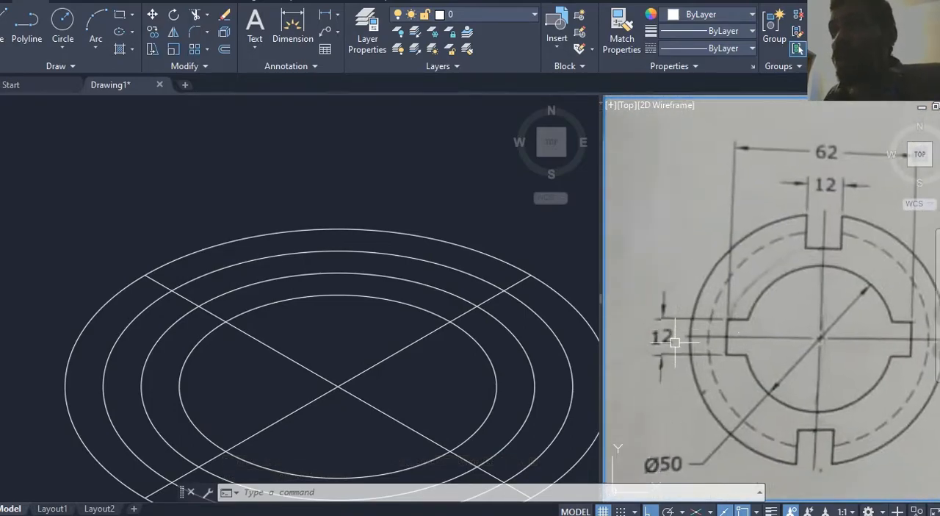
middle_drag(675, 337, 671, 340)
click(419, 335)
middle_drag(357, 330, 367, 239)
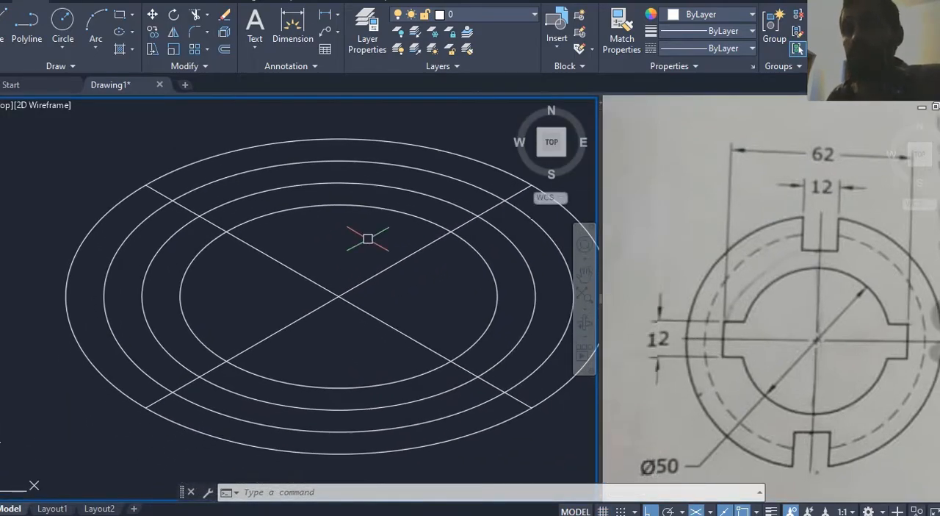
text(o)
key(Return)
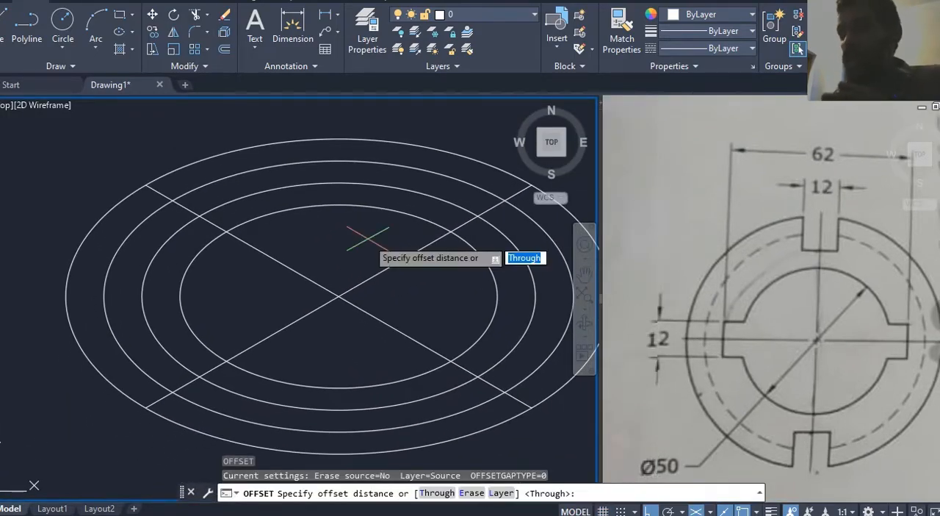
text(1)
text(6)
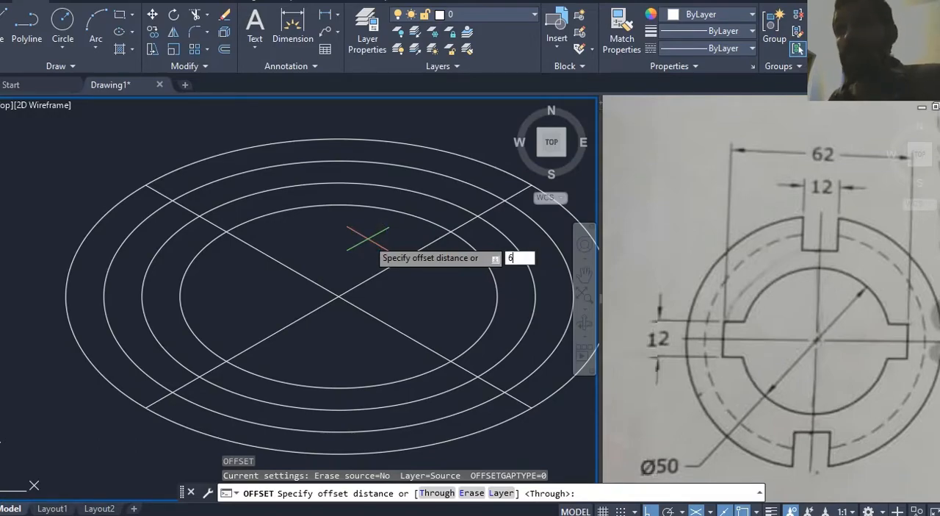
key(Return)
click(314, 312)
click(306, 337)
click(286, 325)
click(268, 314)
Step: Offset the other isometric axis line, falling to the right, by 6 to both sides
click(276, 260)
click(307, 249)
click(288, 266)
scroll(264, 271, up, 1)
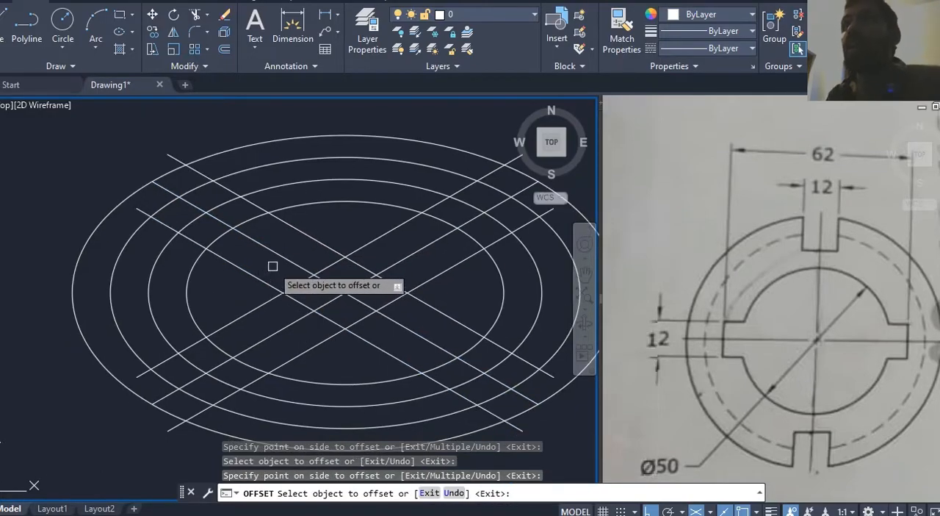
key(Escape)
Step: Delete the two original axis lines crossing at the centre of the isocircles
scroll(356, 283, up, 3)
click(368, 276)
click(317, 298)
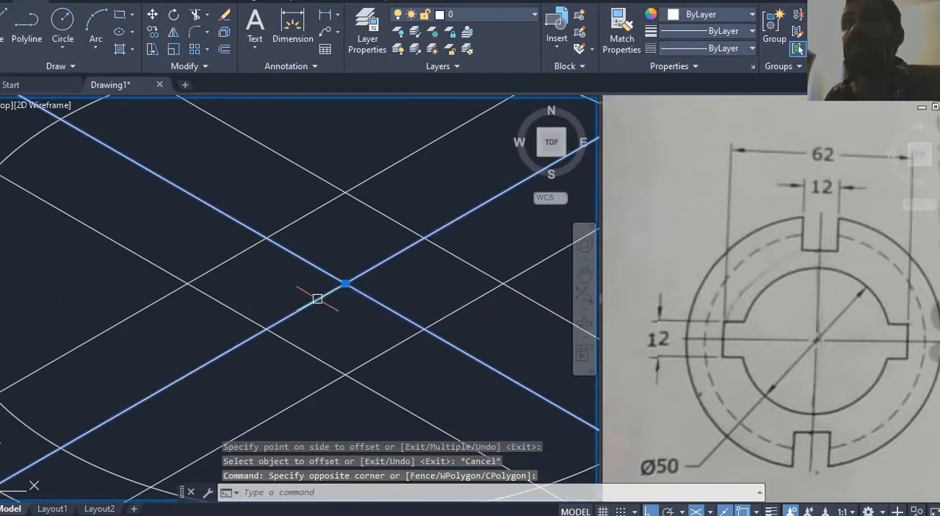
key(Delete)
scroll(345, 291, down, 4)
Step: Review the slots in the reference and extend or trim the slot lines' ends to the left arc of the 86 isocircle
click(762, 338)
scroll(762, 338, down, 3)
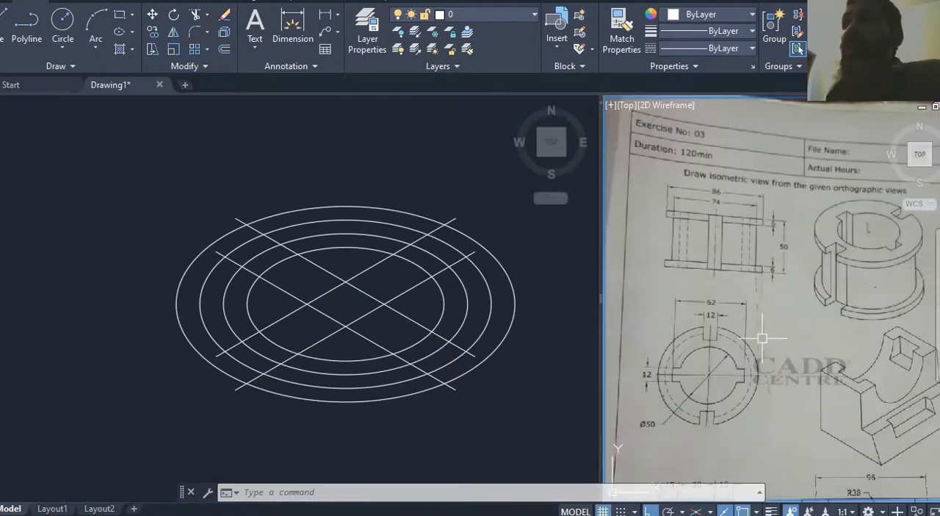
middle_drag(695, 375, 701, 375)
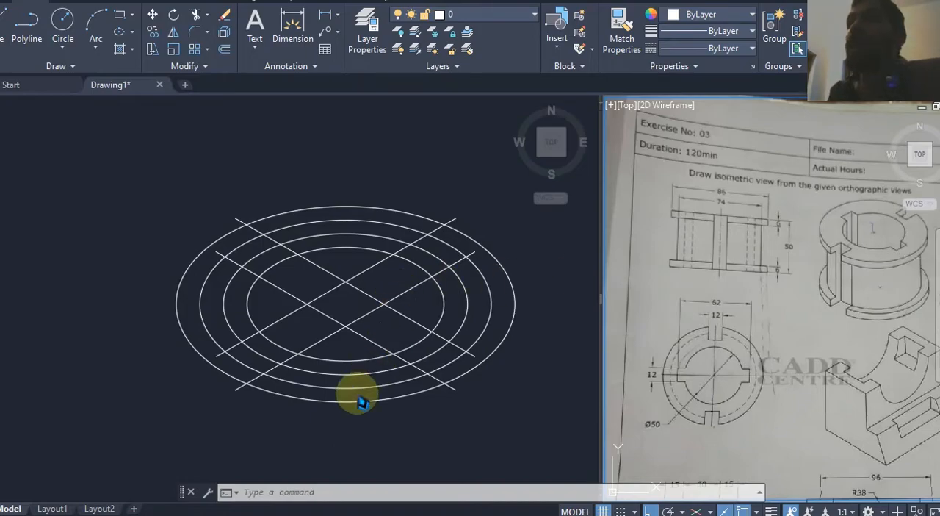
click(296, 449)
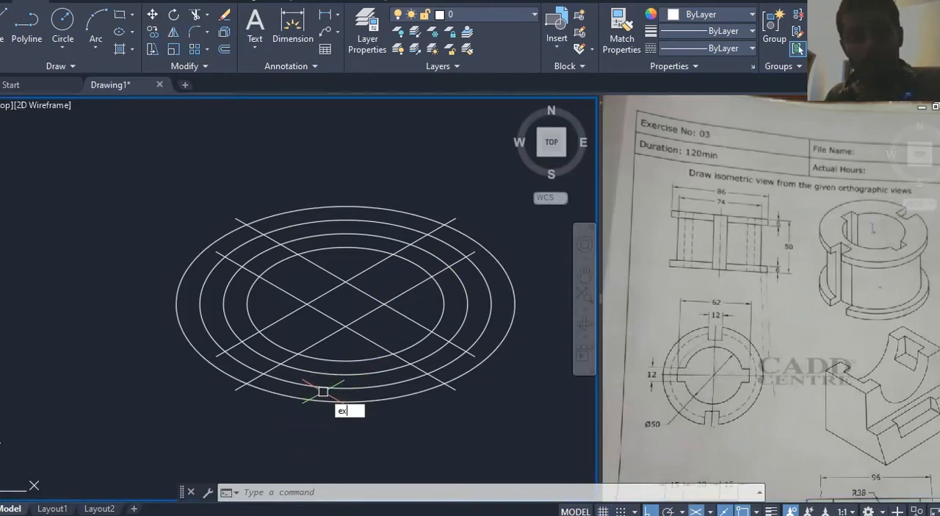
text(ex)
key(Return)
key(Return)
click(220, 351)
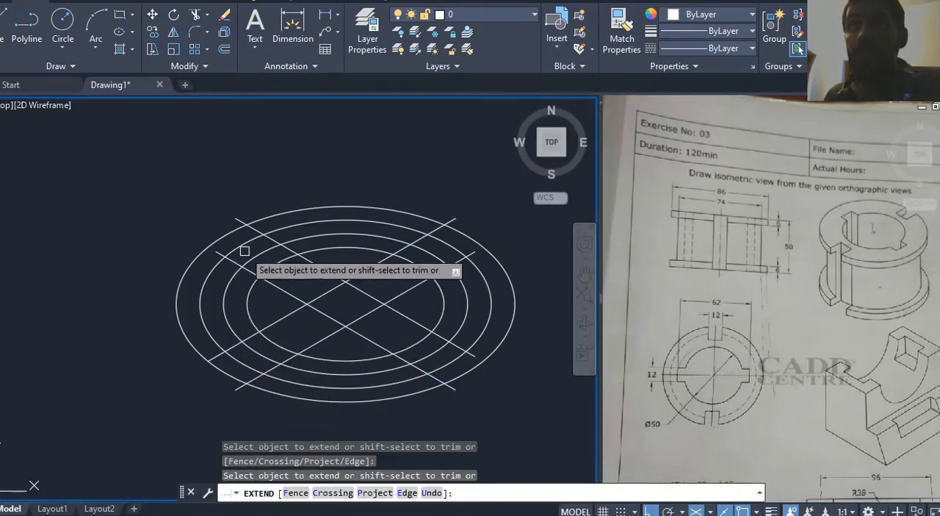
click(220, 254)
click(247, 217)
click(231, 216)
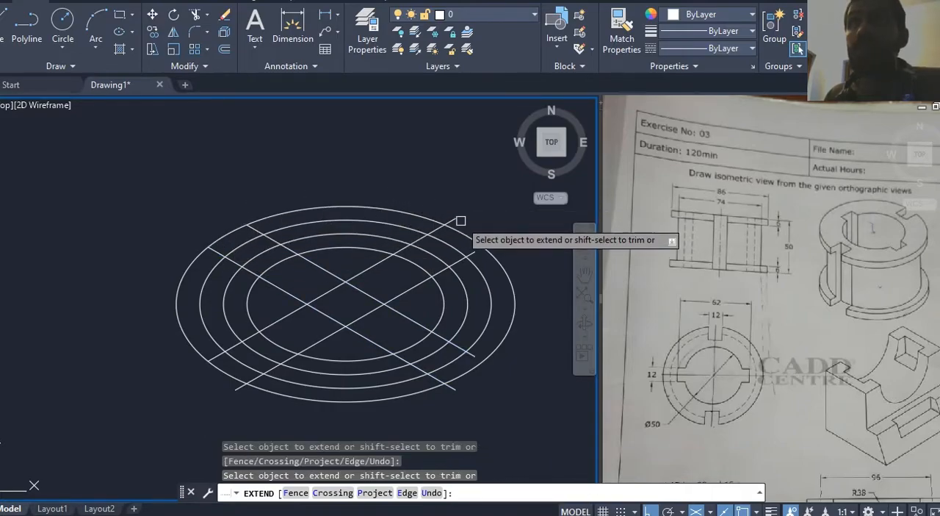
Step: Extend or trim the remaining slot line ends along the right and lower arcs to meet the 86 isocircle
scroll(461, 220, up, 2)
click(479, 267)
middle_drag(485, 234, 444, 154)
click(435, 354)
shift+click(400, 406)
middle_drag(449, 405, 499, 372)
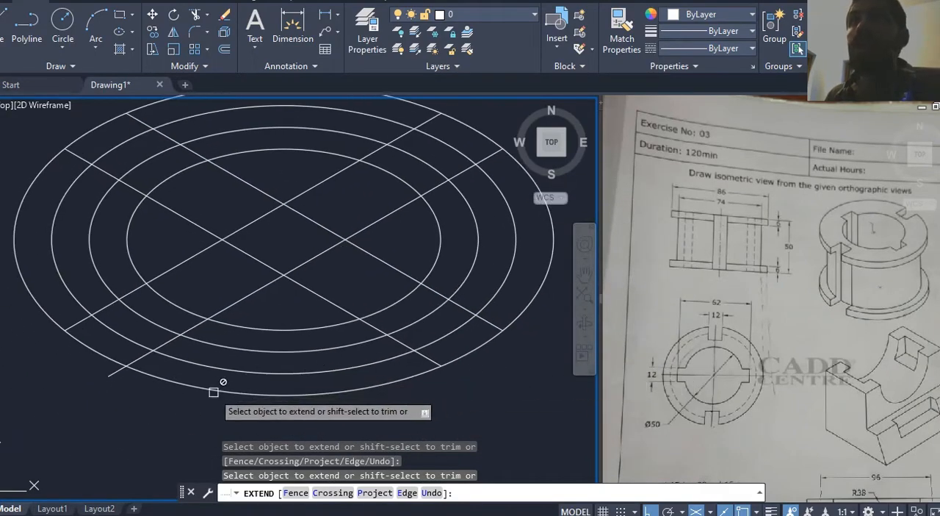
shift+click(117, 374)
key(Escape)
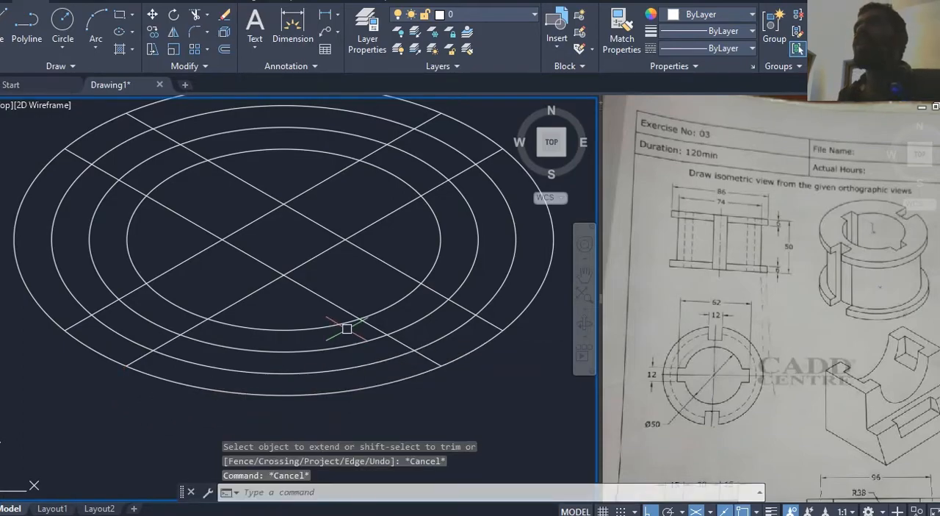
Step: Examine the slot and bore outlines in the reference's plan view, highlighting the matching 50, 62 and 86 isocircles
middle_drag(347, 329, 367, 336)
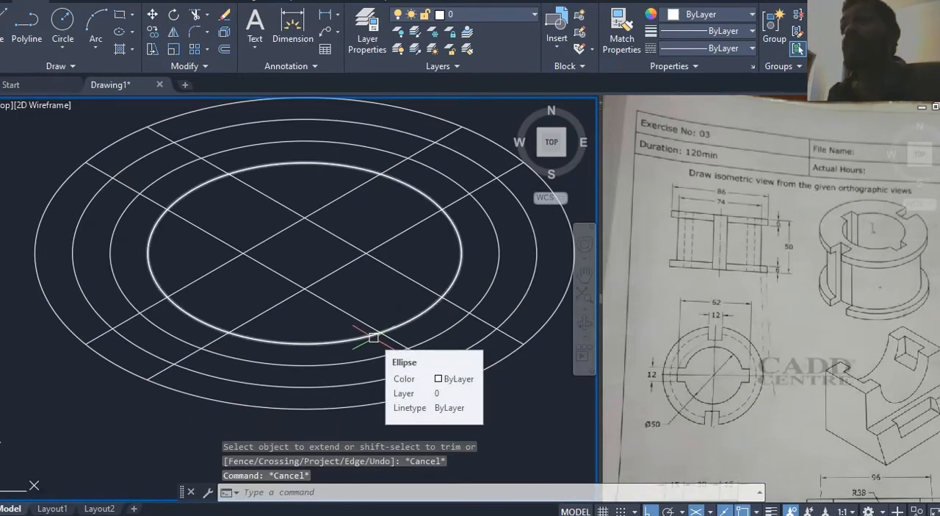
click(682, 378)
scroll(683, 375, up, 3)
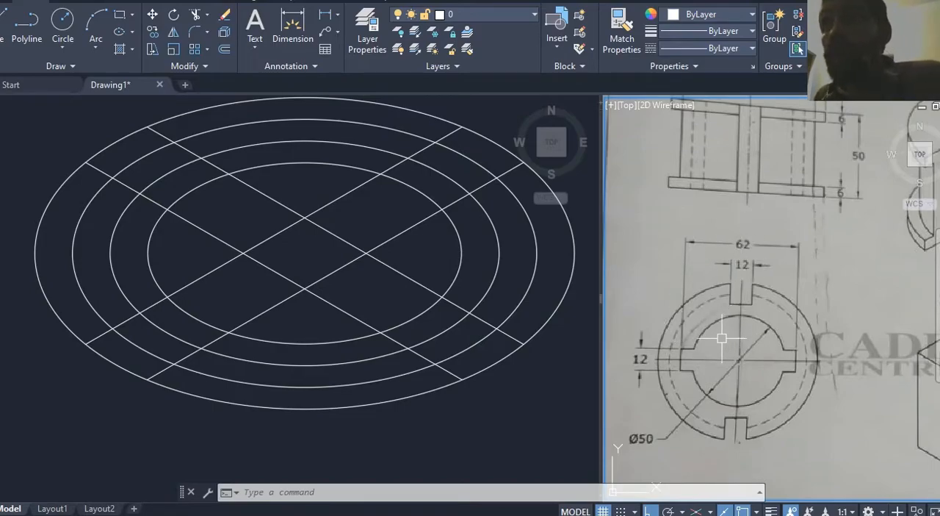
click(311, 330)
click(294, 340)
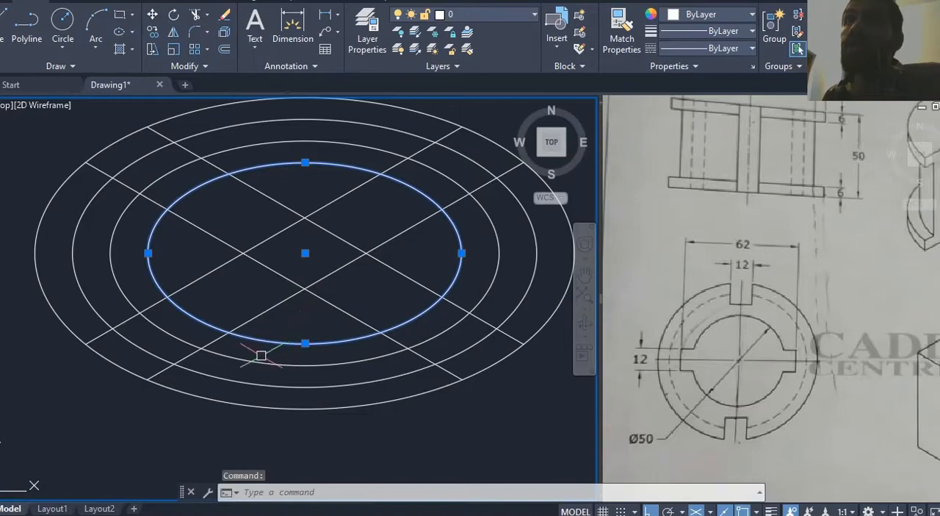
click(243, 360)
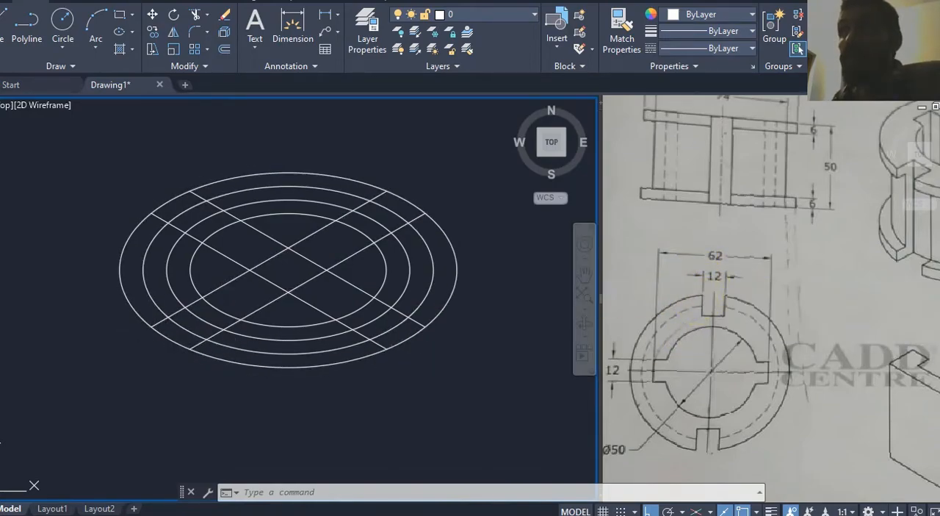
click(179, 346)
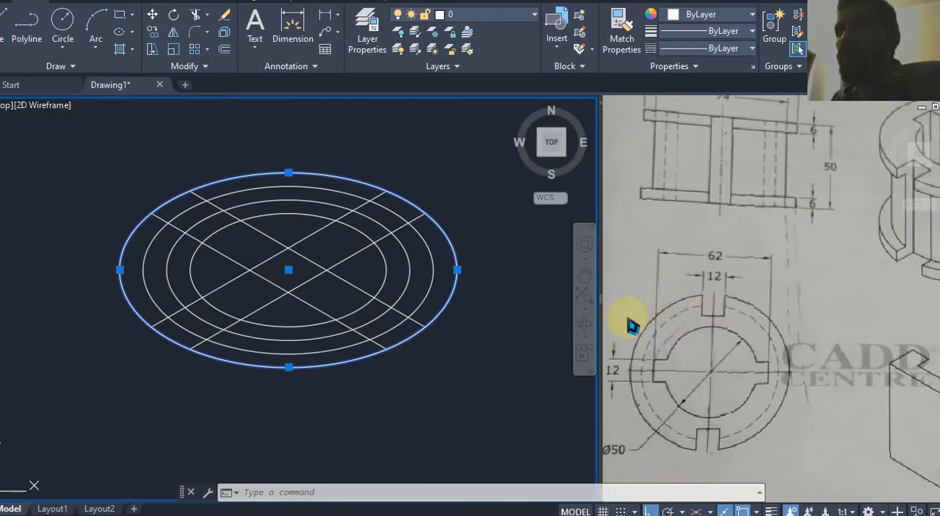
click(203, 320)
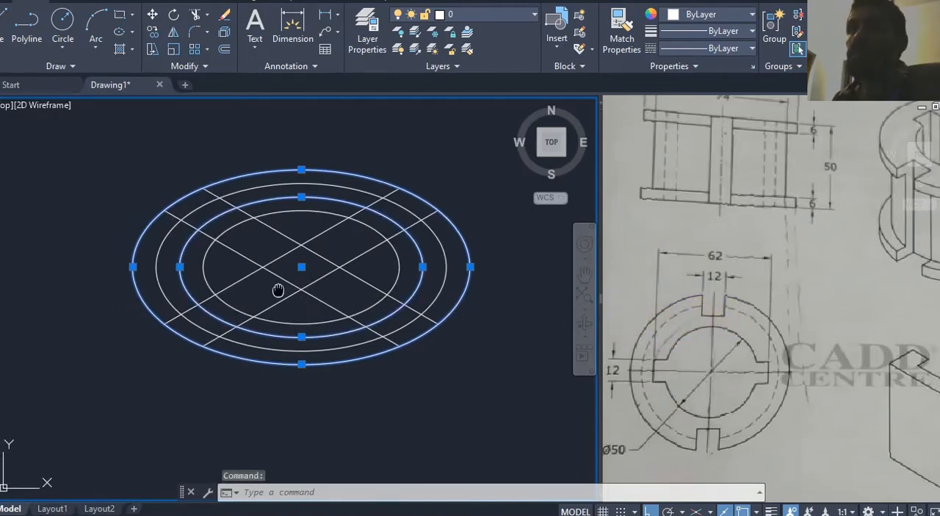
scroll(261, 301, up, 2)
key(Escape)
key(Escape)
Step: Trim the two slot lines rising to the right inside the 62 isocircle, using that isocircle as the cutting edge
text(t)
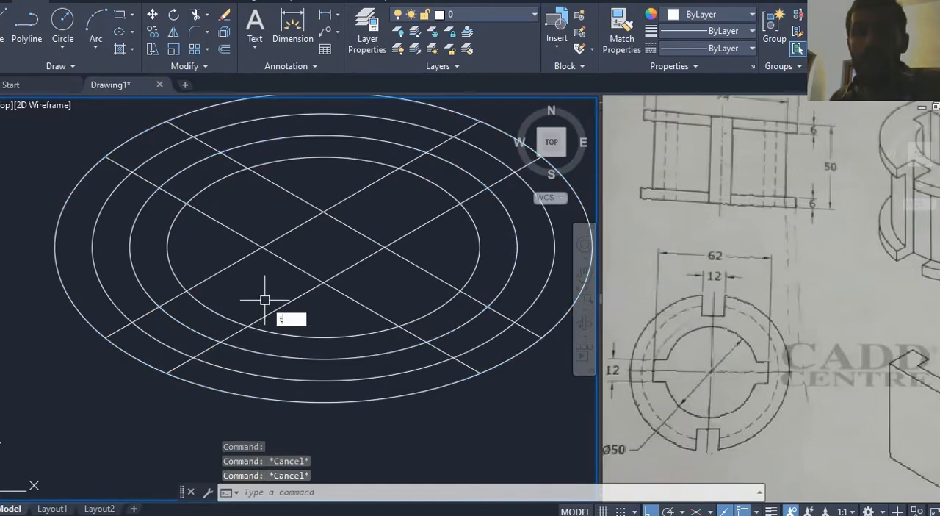
text(r)
key(Return)
click(248, 344)
key(Return)
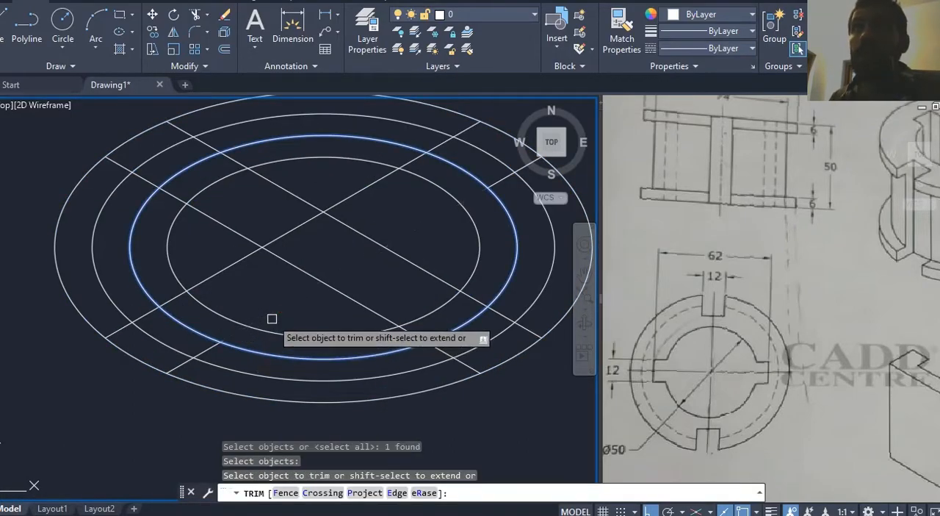
click(271, 314)
click(232, 265)
middle_drag(248, 284, 250, 326)
key(Escape)
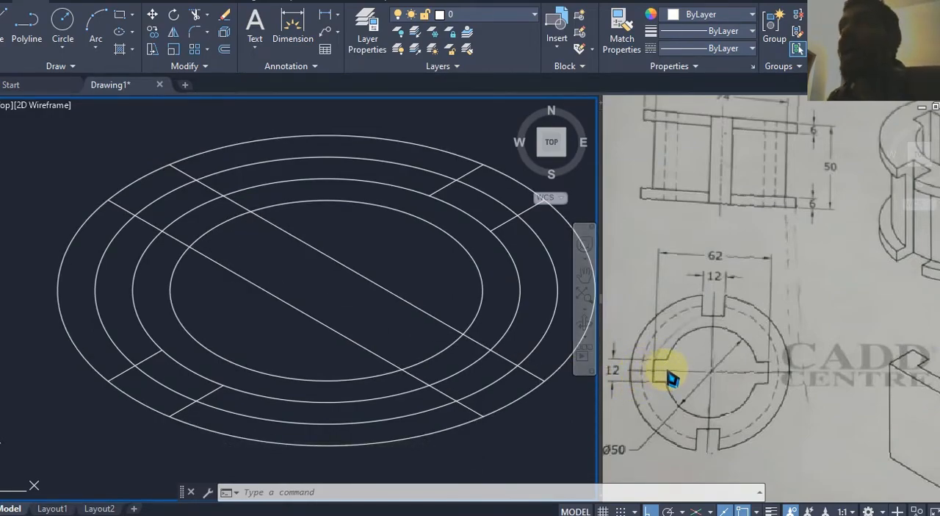
Step: Trim the two slot lines falling to the right inside the 50 isocircle, using that isocircle as the cutting edge
click(199, 205)
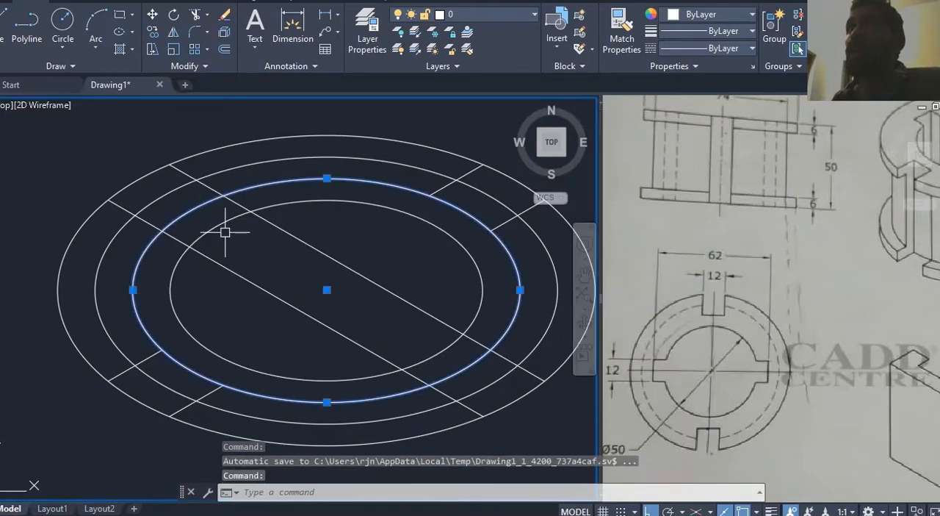
click(221, 224)
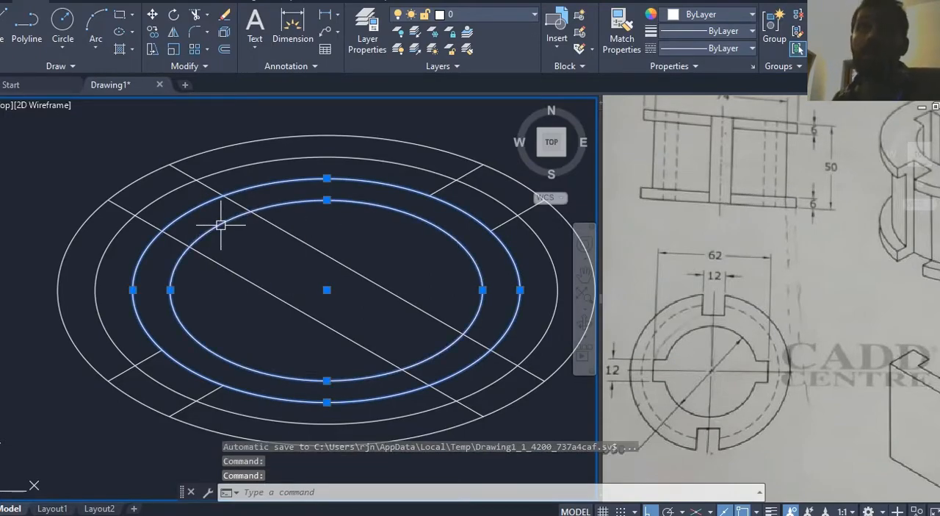
key(Escape)
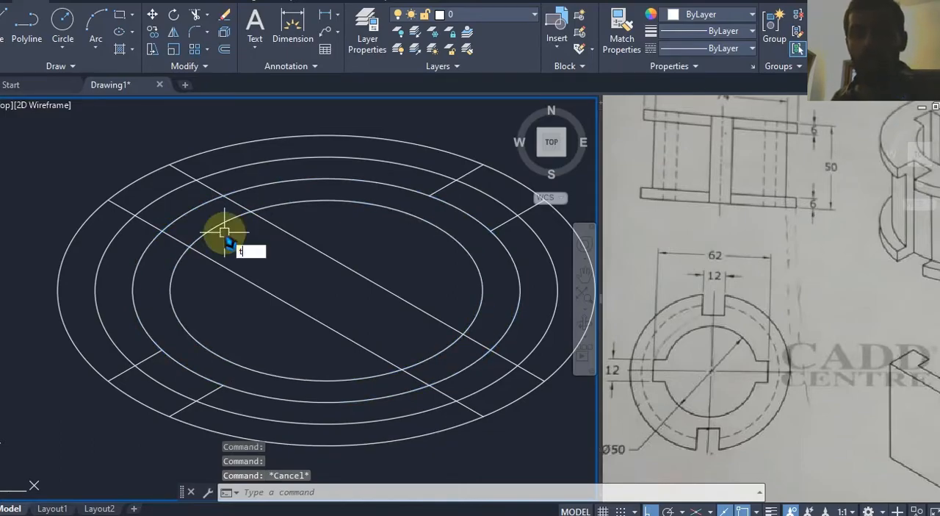
text(tr)
key(Return)
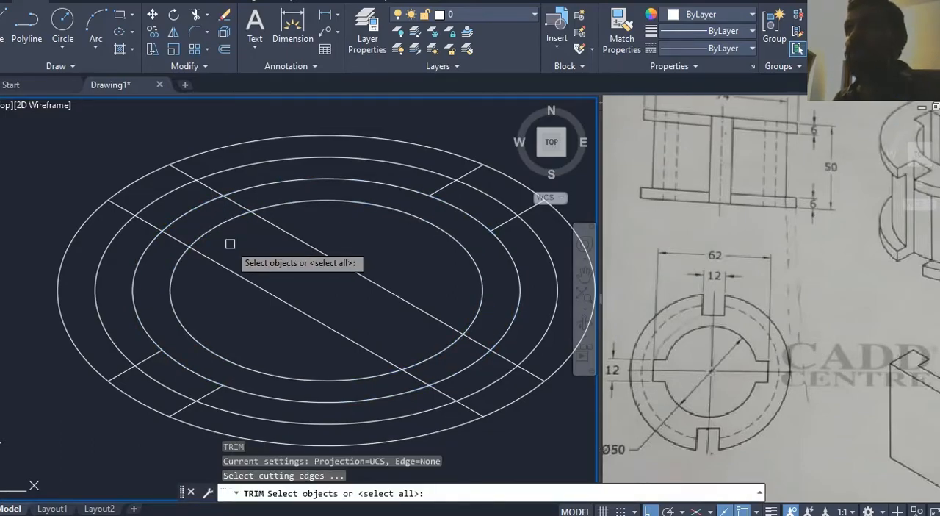
click(217, 225)
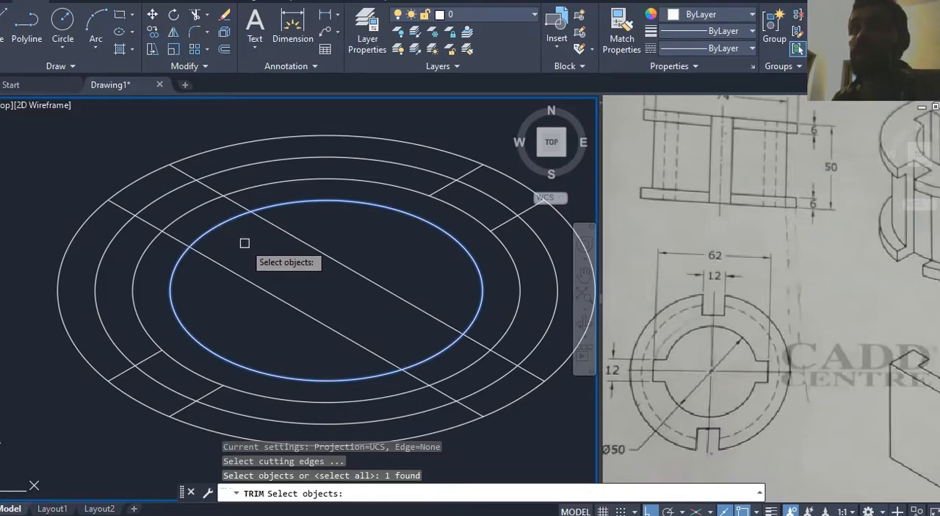
key(Return)
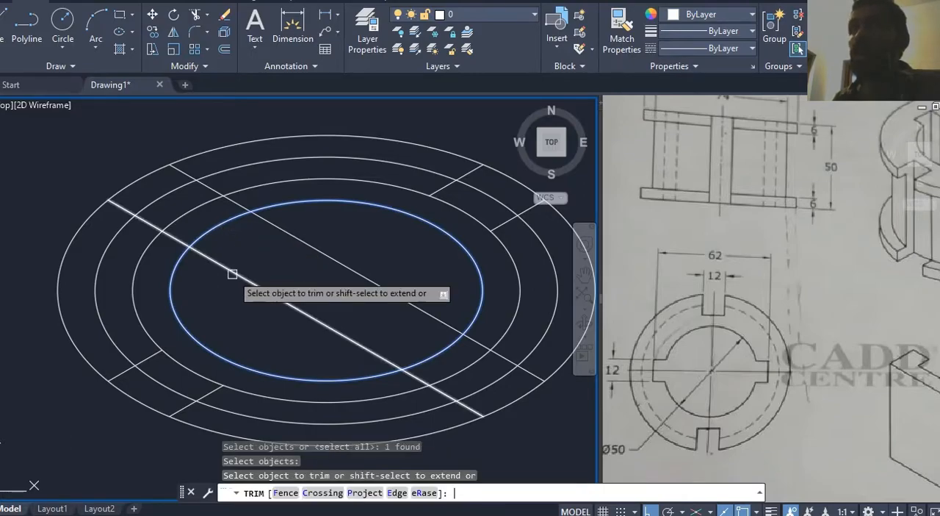
click(321, 244)
click(304, 261)
click(289, 277)
click(262, 301)
key(Escape)
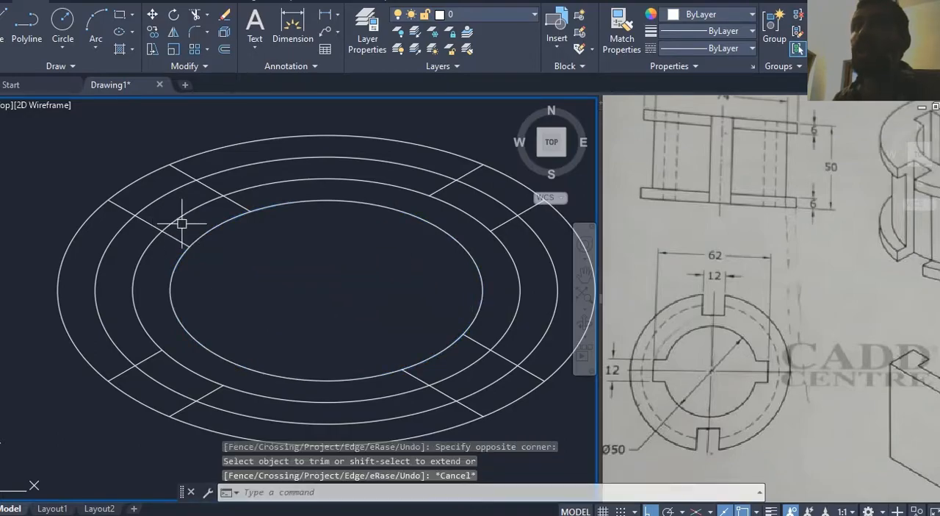
Step: Trim the outer portions of the upper-left and lower-right slot lines back to the 62 isocircle
text(tr)
key(Return)
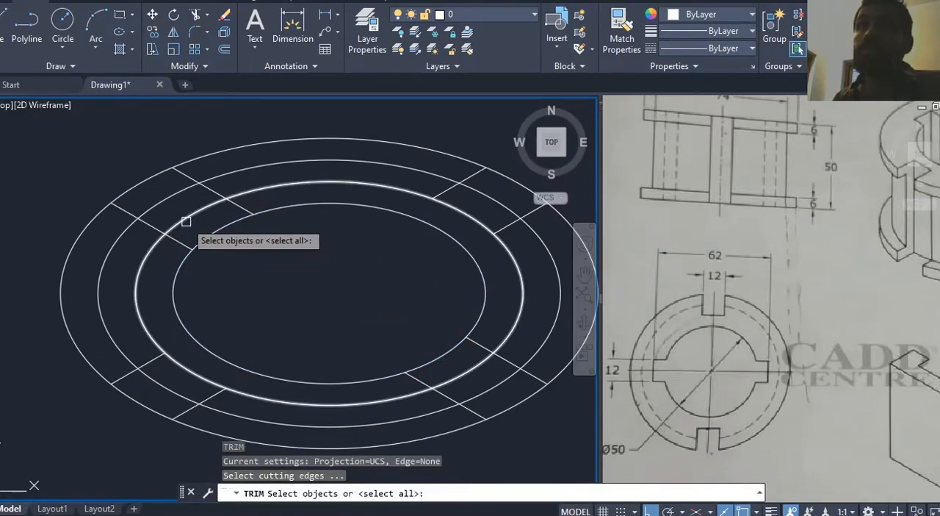
click(186, 221)
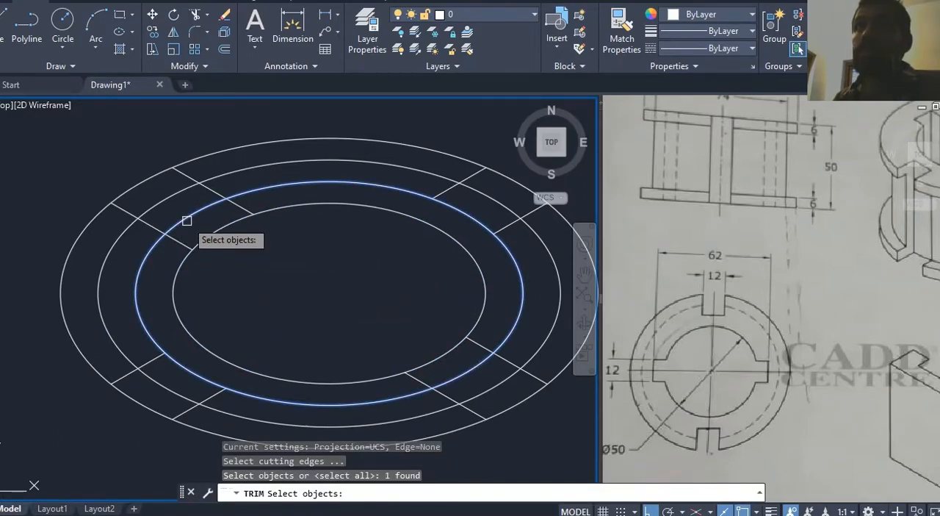
key(Return)
click(147, 218)
click(155, 216)
click(146, 225)
click(218, 193)
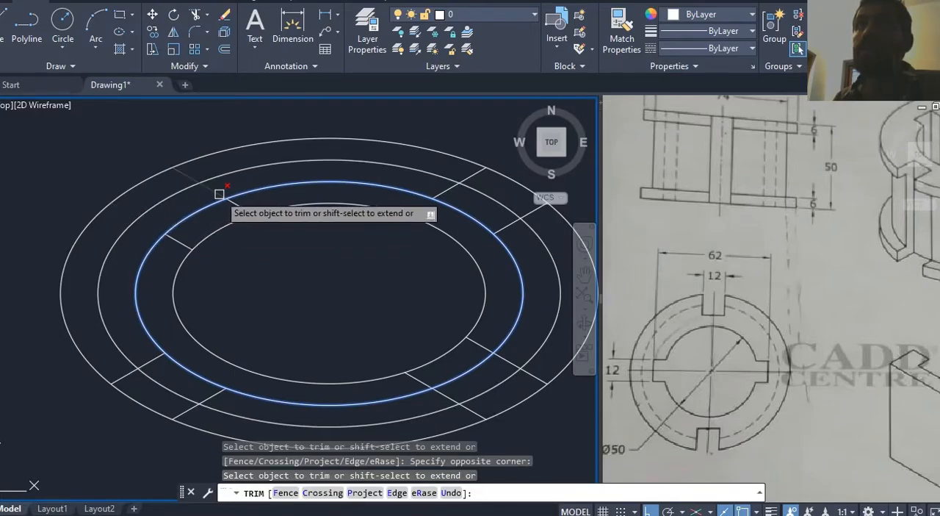
click(461, 412)
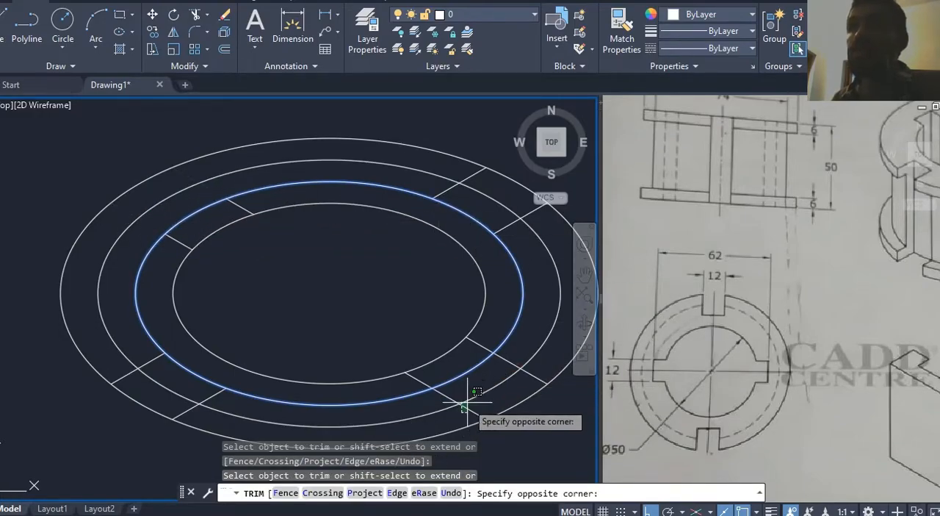
click(468, 401)
click(516, 370)
key(Escape)
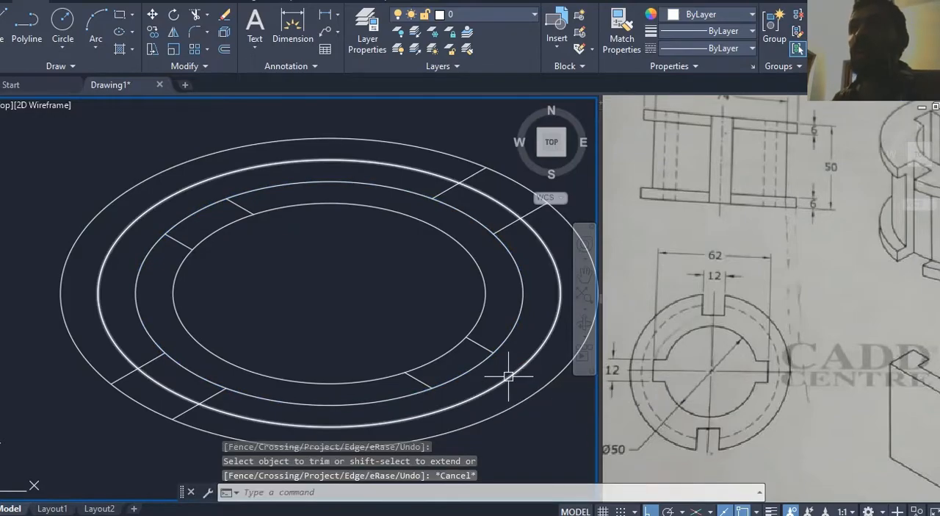
Step: Review the slotted top face in the reference's isometric view and turn on isometric snap in the drafting settings
middle_drag(505, 376, 499, 376)
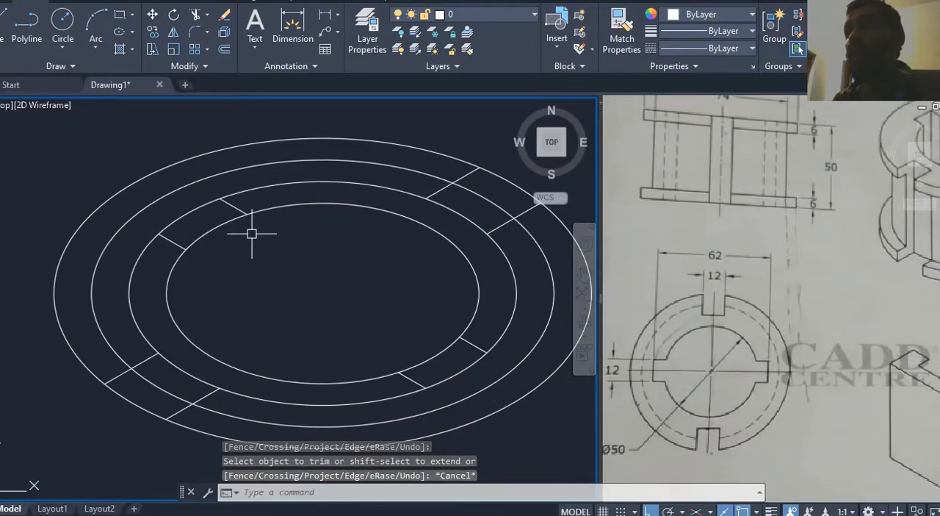
middle_drag(266, 265, 271, 264)
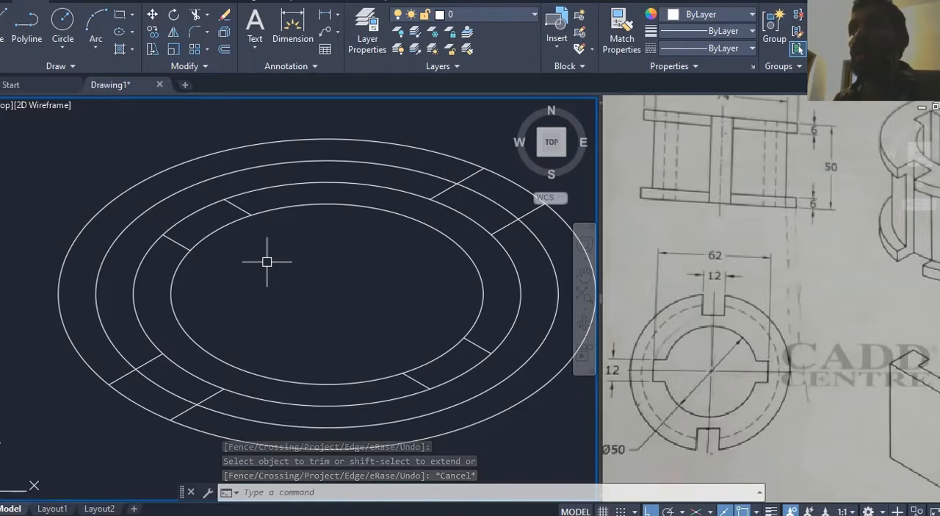
click(710, 256)
middle_drag(768, 258, 666, 300)
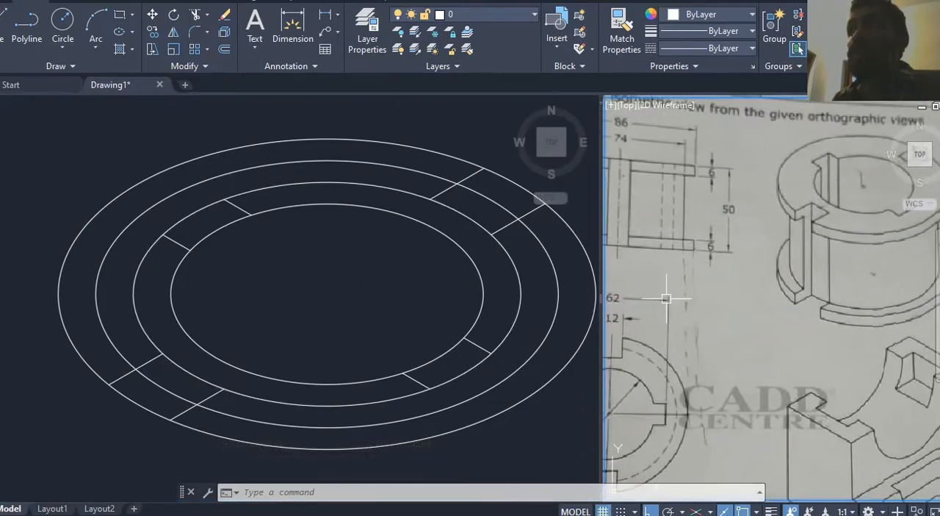
click(244, 263)
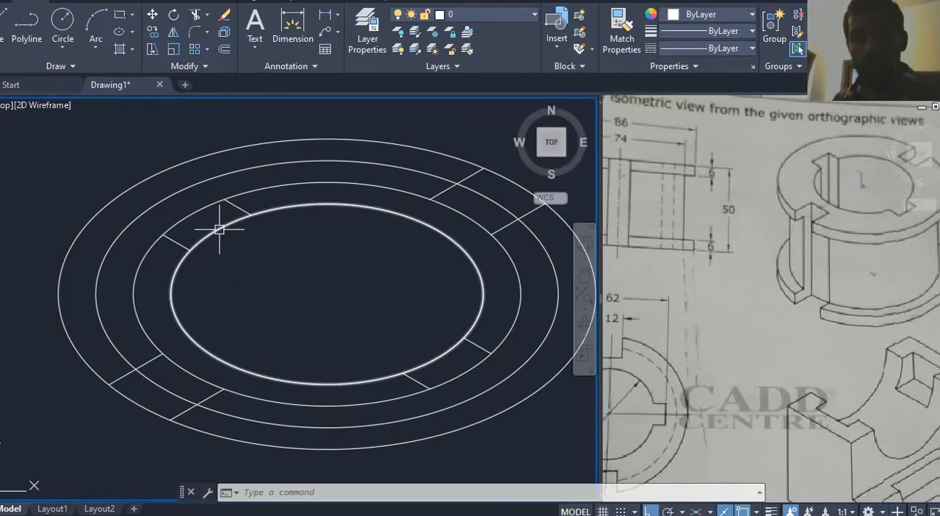
text(ds)
key(Return)
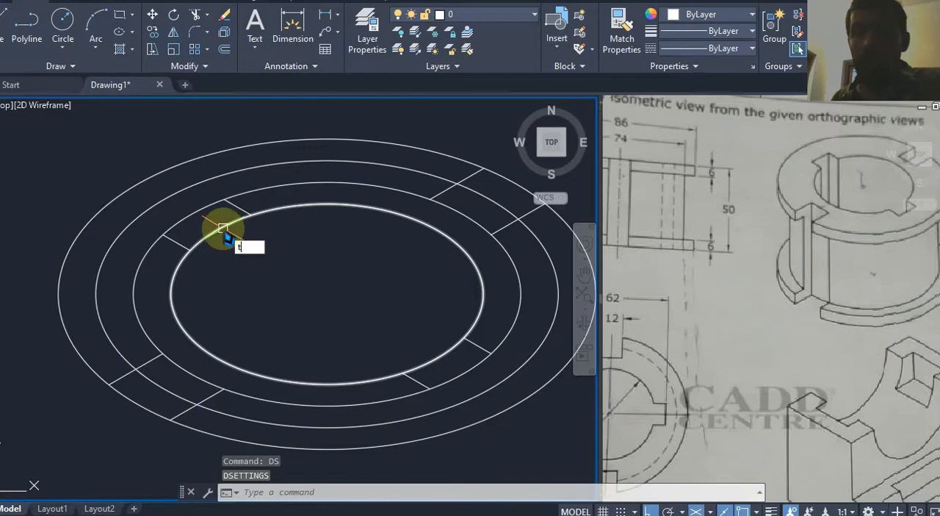
Step: Trim the 50 isocircle's arcs between the slot lines at the upper-left and lower-right notches, using all objects as cutting edges
text(tr)
key(Return)
key(Return)
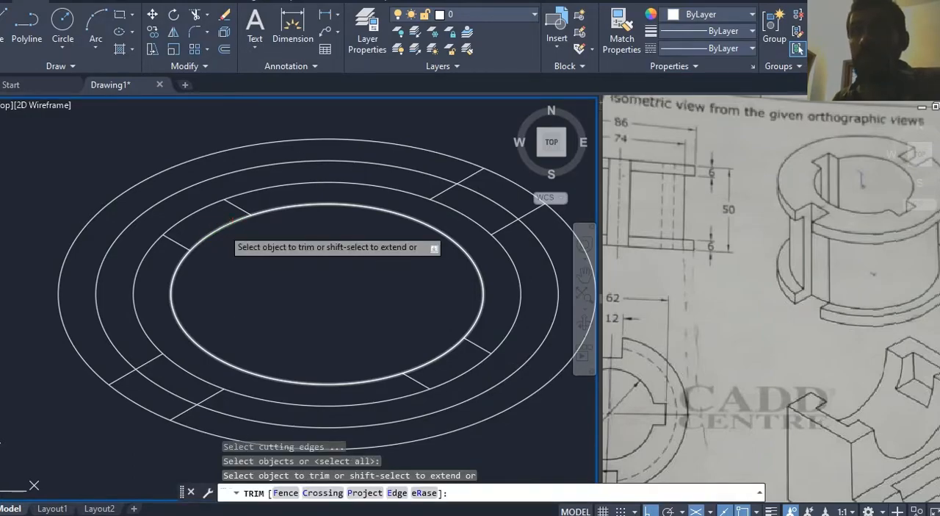
click(435, 361)
click(216, 233)
scroll(280, 277, up, 1)
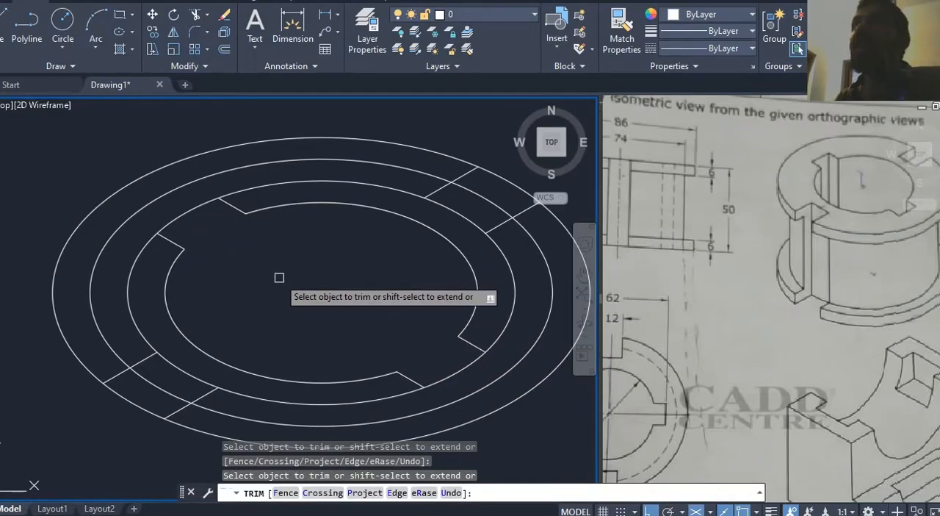
key(Escape)
mouse_move(279, 277)
middle_down()
mouse_move(329, 249)
mouse_move(316, 270)
mouse_move(326, 256)
middle_up()
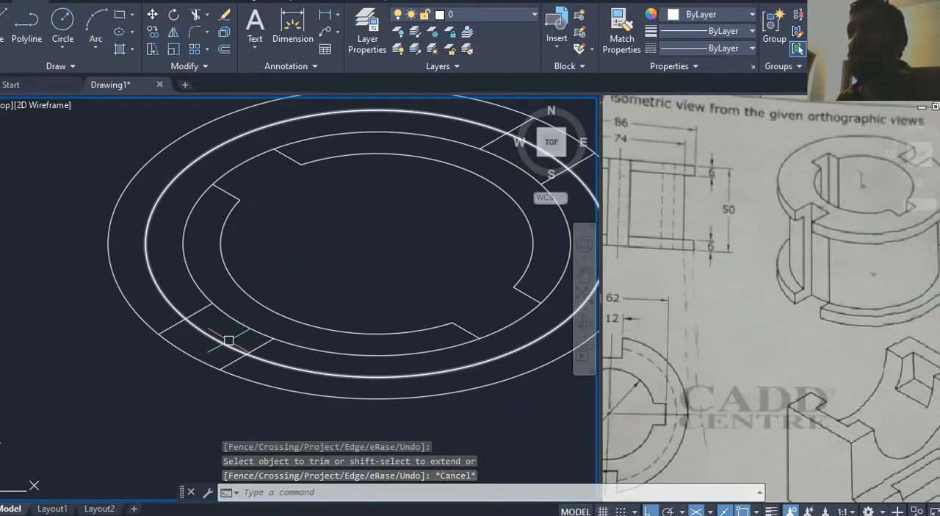
Step: Trim the 86, 74 and 62 isocircle arcs between the two lines of the lower-left slot
key(Return)
key(Return)
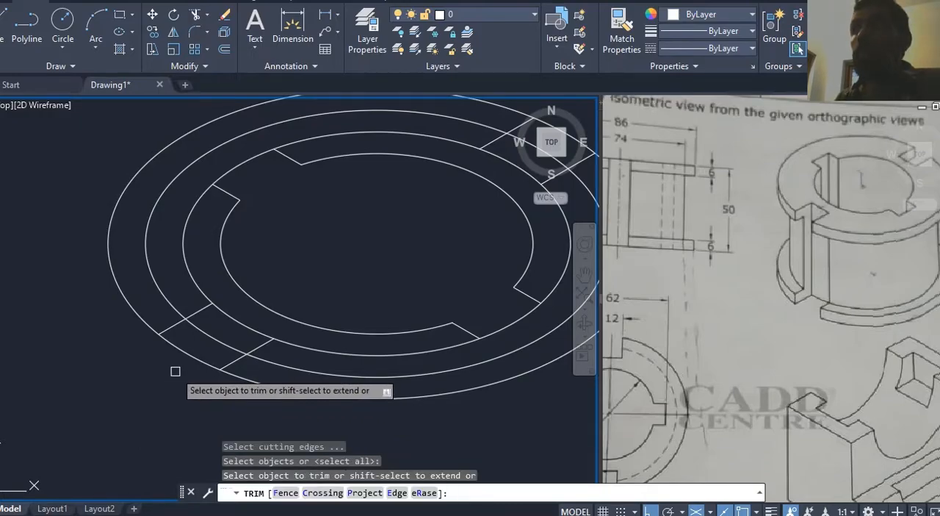
click(187, 352)
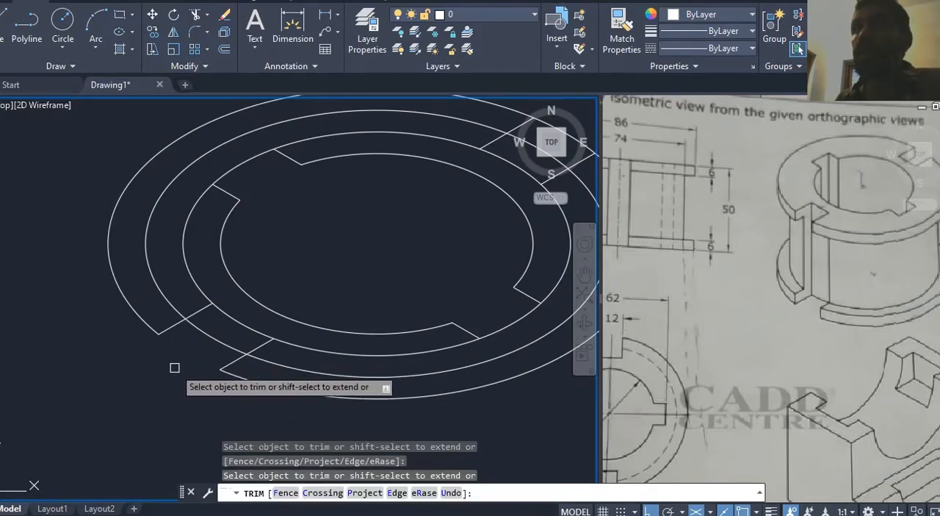
click(213, 338)
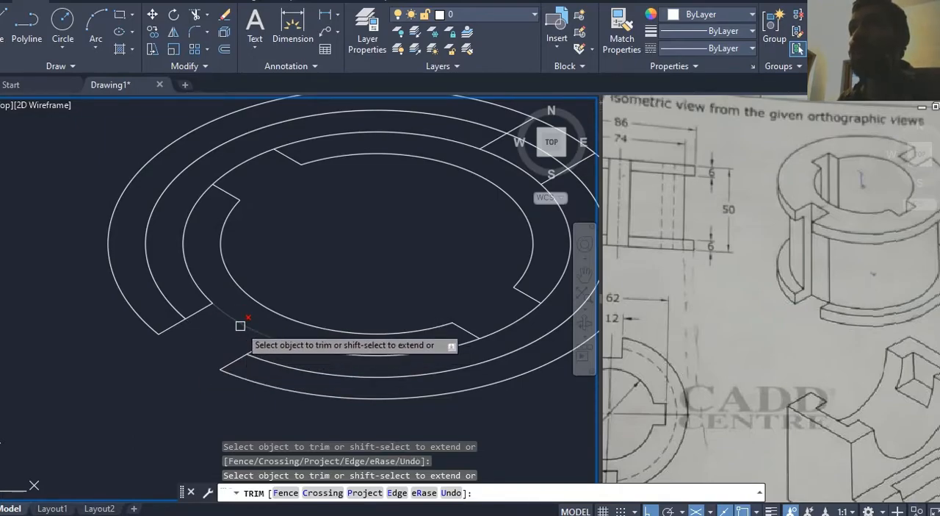
key(Escape)
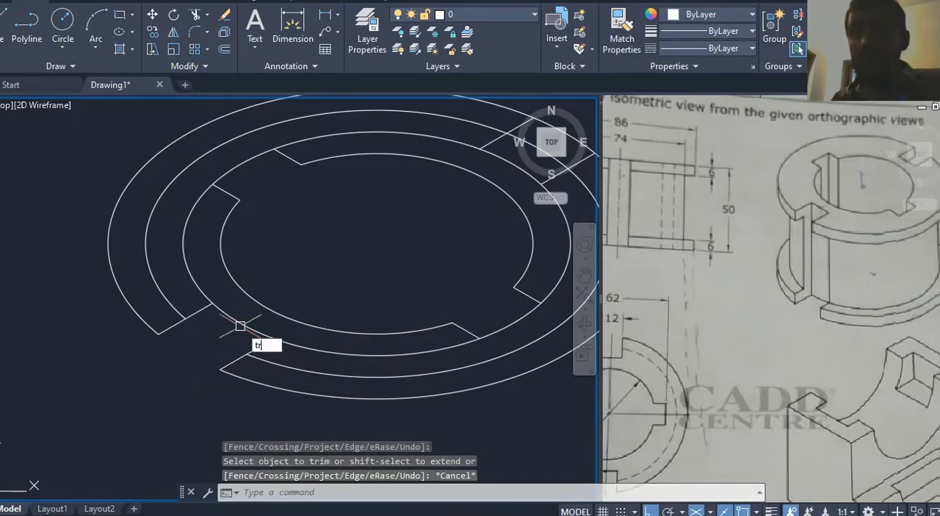
key(Return)
key(Return)
click(235, 320)
key(Escape)
Step: Examine the outer slot in the reference's plan view and isometric view
text(l)
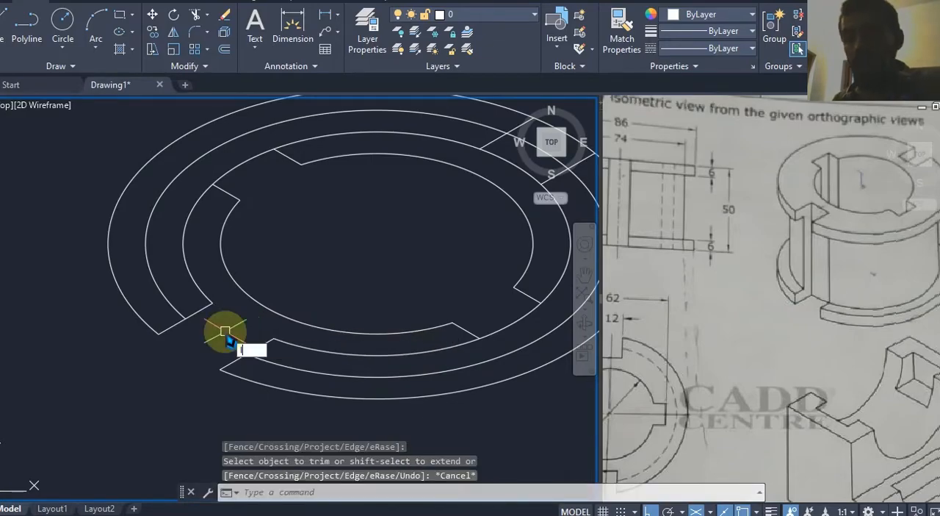
key(Return)
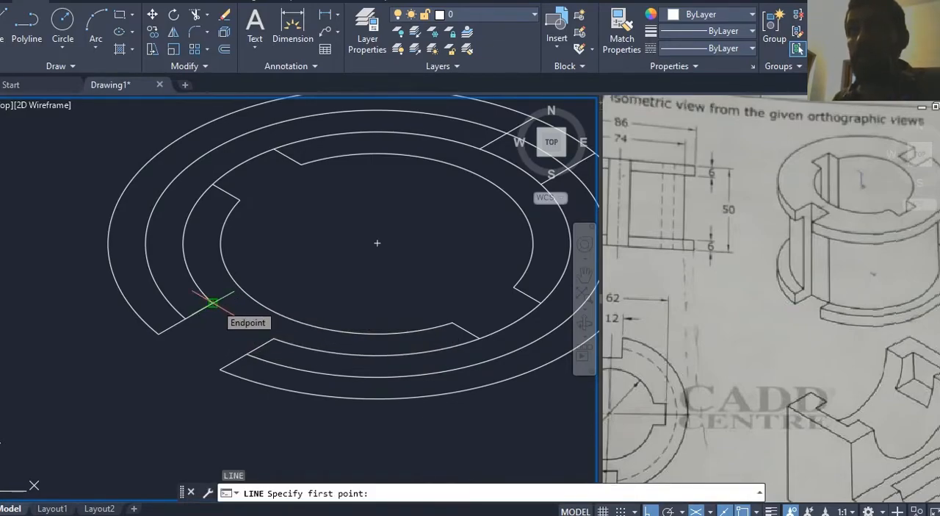
middle_drag(716, 269, 725, 280)
click(726, 281)
middle_drag(724, 311, 799, 284)
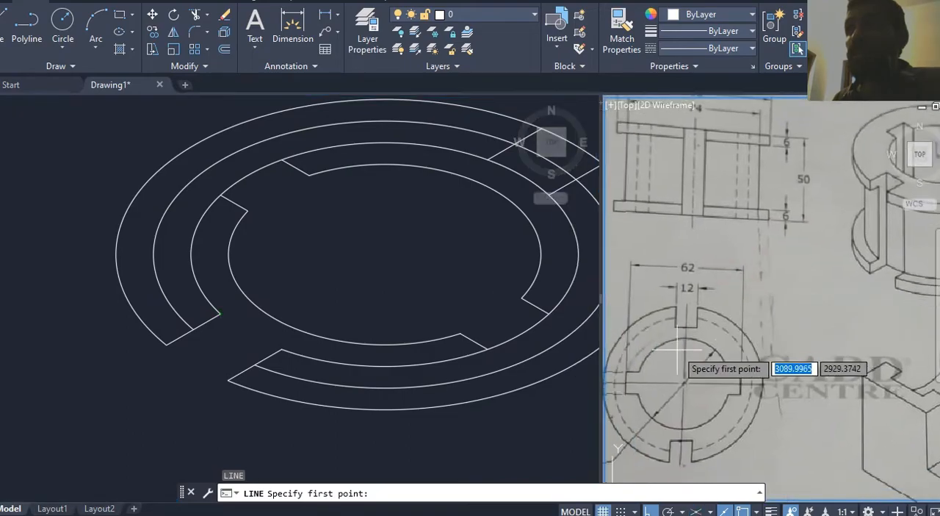
middle_drag(770, 323, 631, 372)
click(301, 307)
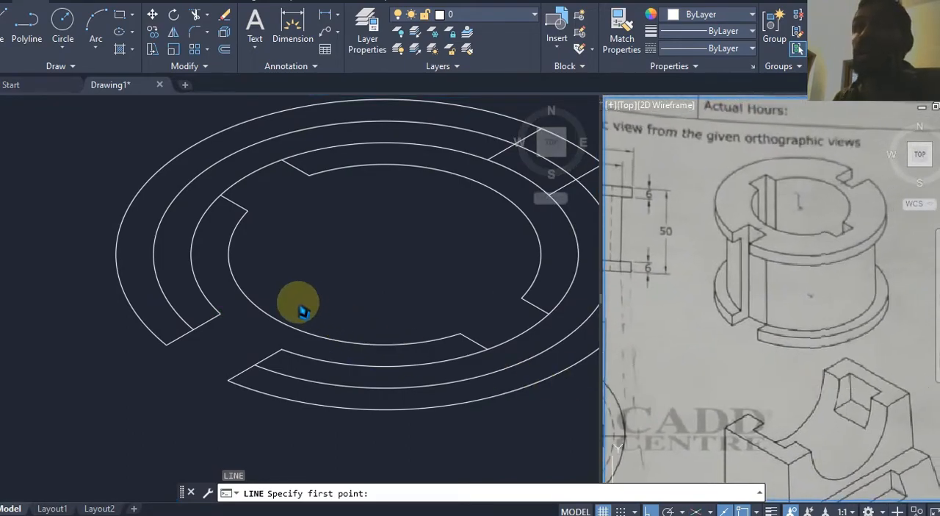
key(Escape)
middle_drag(273, 311, 266, 308)
Step: Draw a line in the left isoplane joining the inner ends of the lower-left slot's two edges
key(Return)
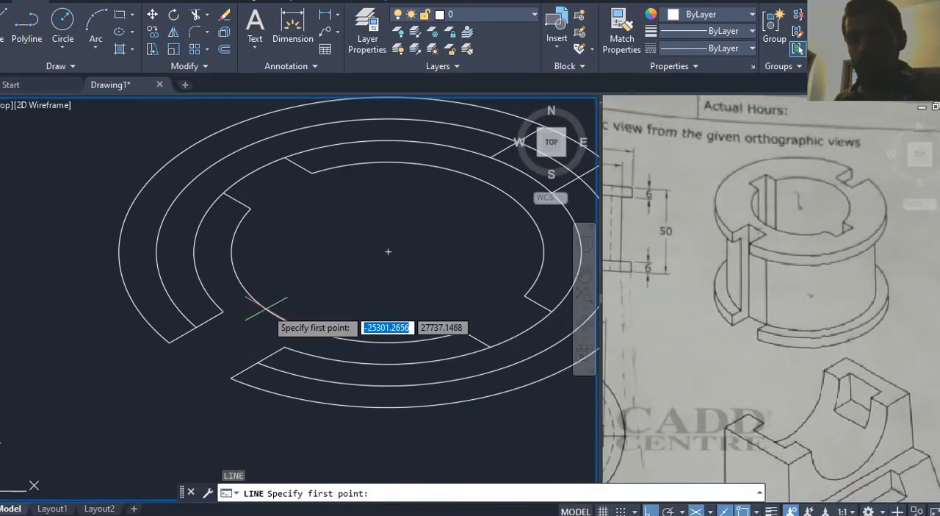
key(F5)
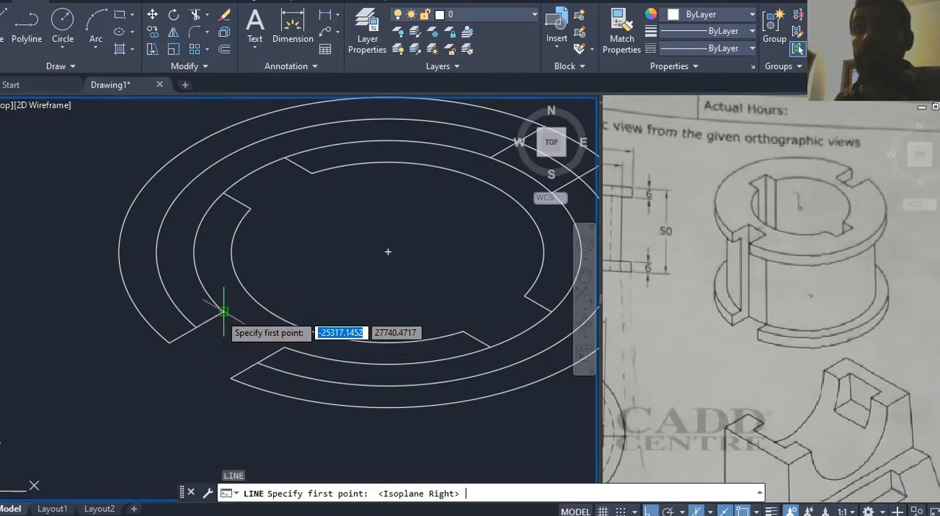
key(F5)
click(282, 346)
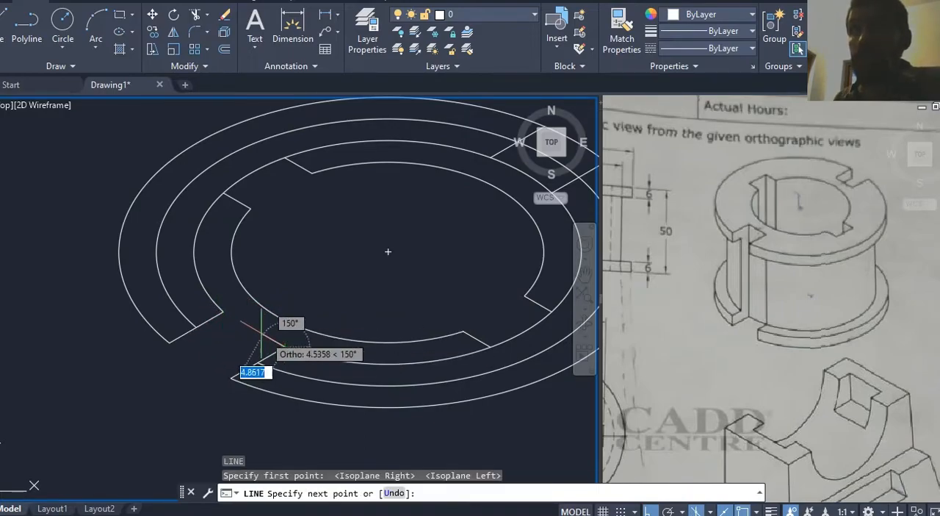
click(225, 313)
key(Escape)
middle_drag(341, 272, 309, 276)
click(320, 271)
click(276, 302)
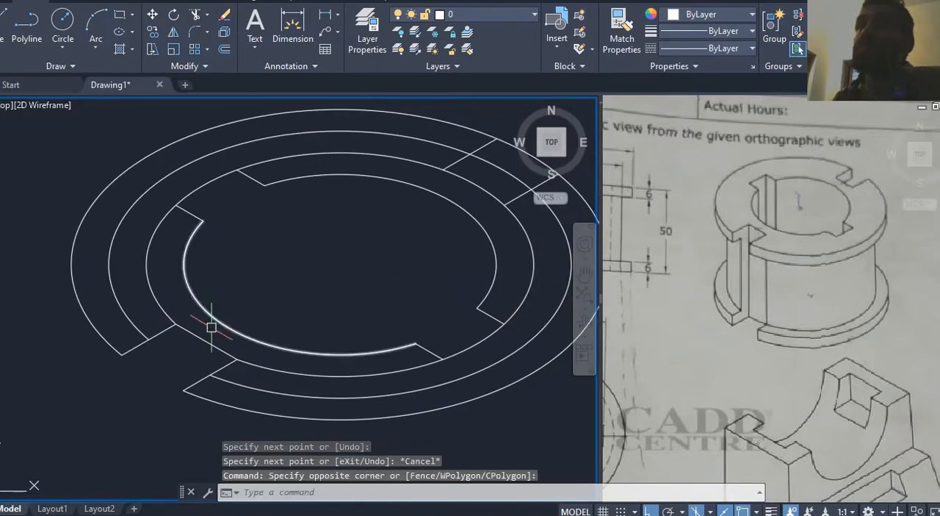
Step: Trim the 86 isocircle's arc between the two upper-right slot lines, using all objects as cutting edges
middle_drag(387, 256, 358, 270)
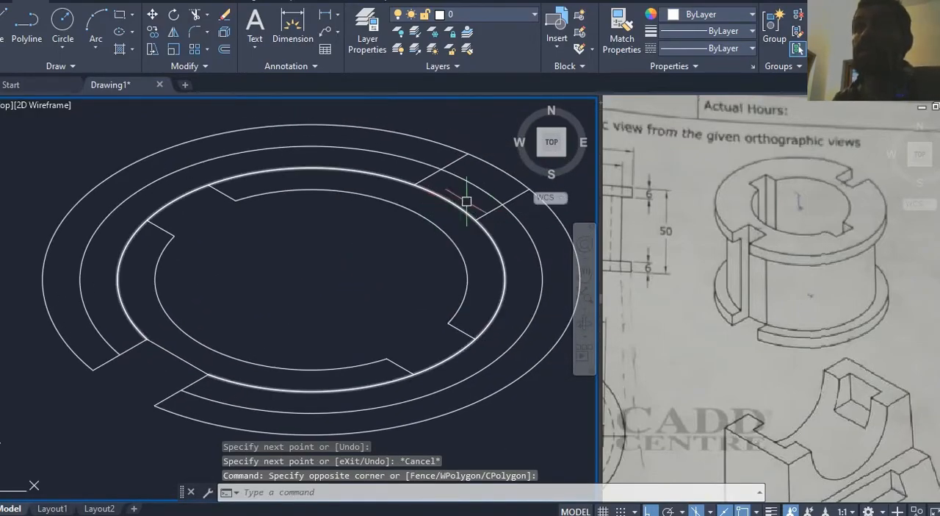
middle_drag(462, 204, 455, 215)
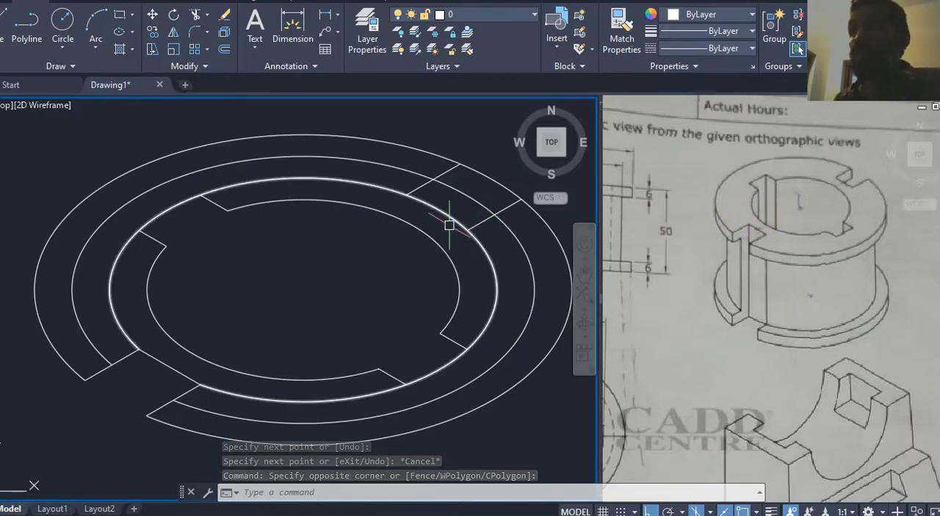
text(tr)
key(Return)
key(Return)
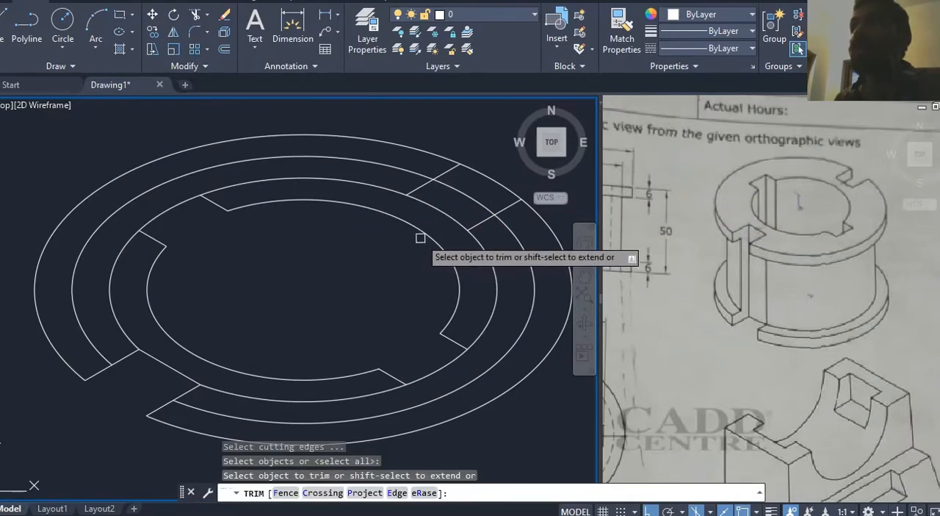
click(480, 173)
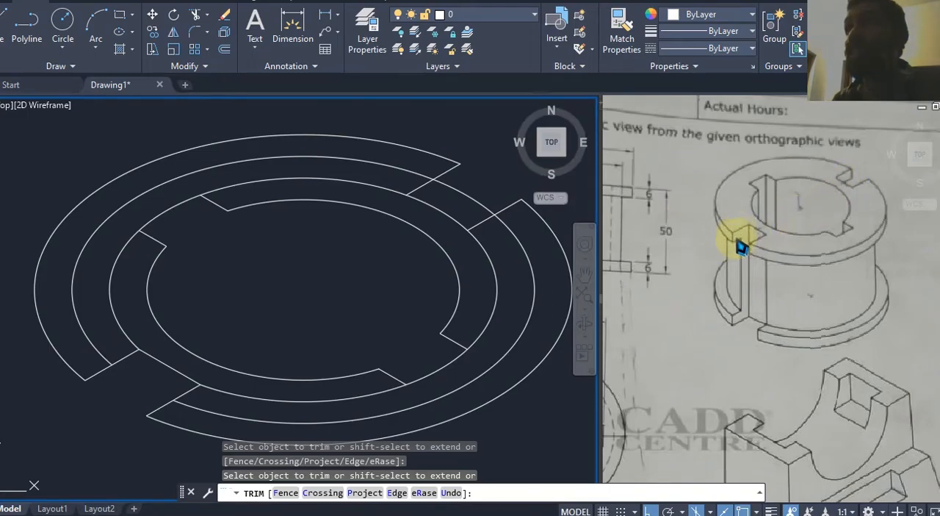
click(353, 321)
middle_drag(353, 321, 399, 294)
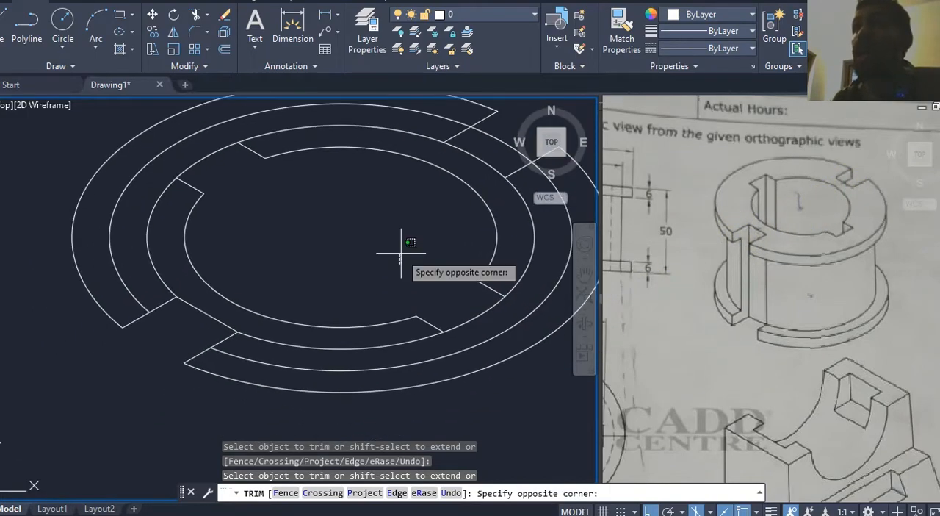
key(Escape)
Step: Copy the outermost 86 isocircle arc 6 straight down for the flange's lower edge
middle_drag(308, 344, 312, 331)
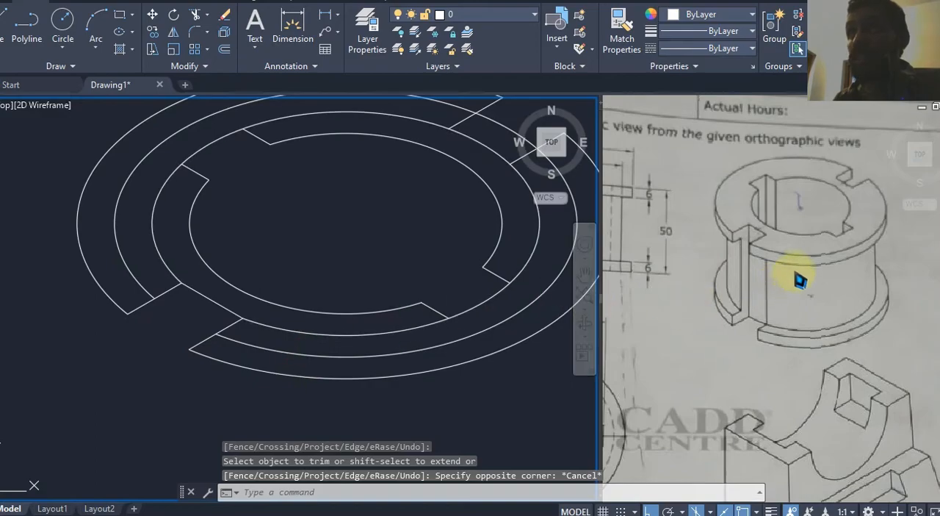
click(722, 242)
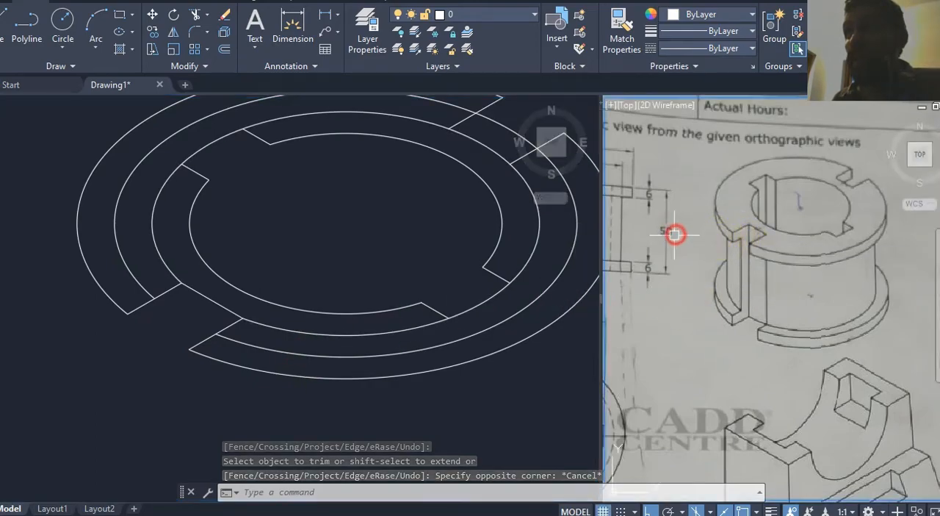
middle_drag(676, 233, 789, 253)
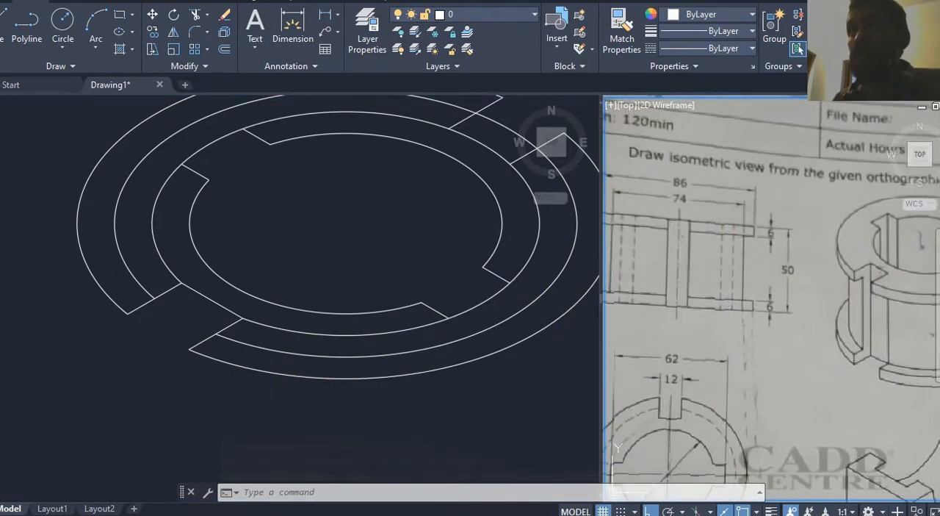
click(252, 401)
click(245, 381)
text(co)
key(Return)
middle_drag(279, 363, 348, 329)
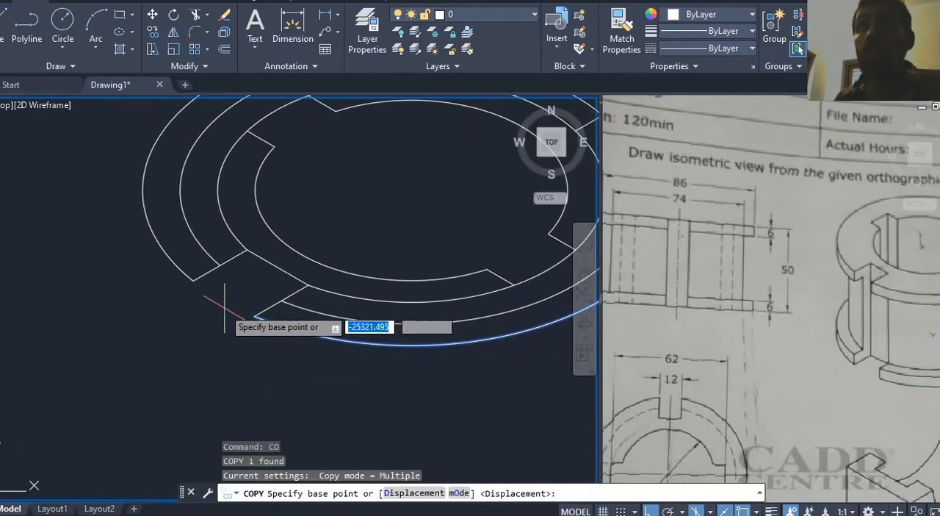
click(226, 307)
middle_drag(206, 341, 164, 322)
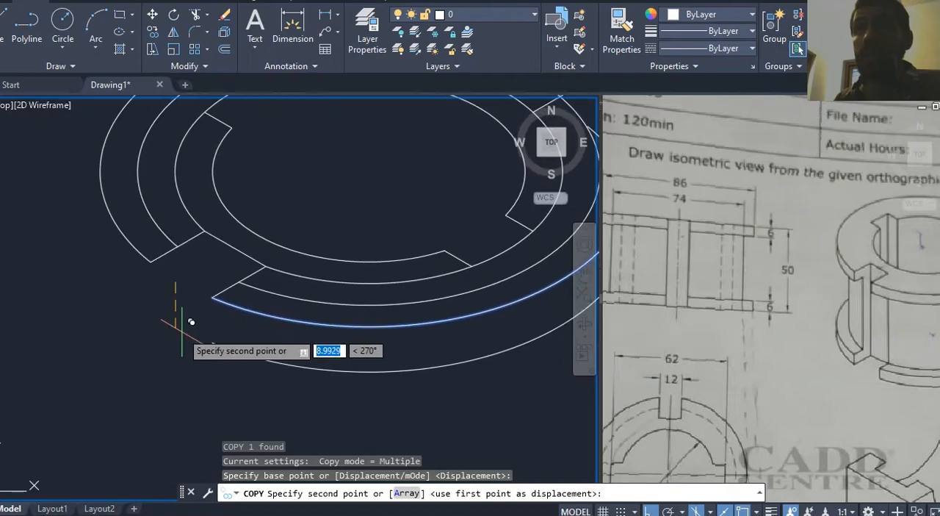
text(6)
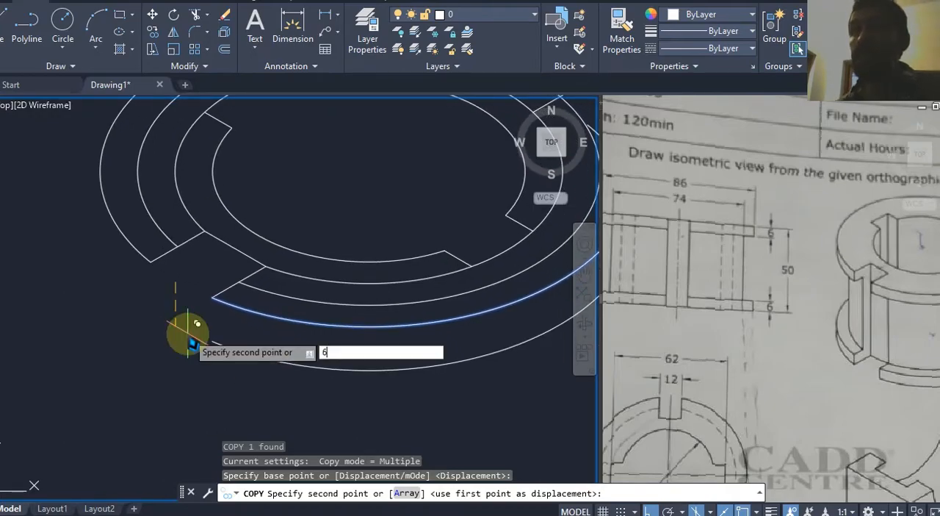
key(Return)
key(Escape)
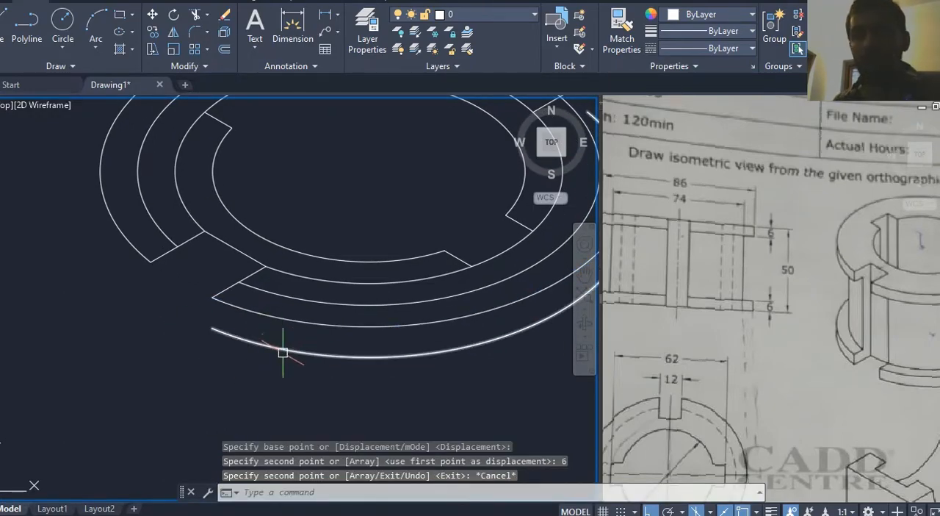
Step: Close the copied outer arc into a full ellipse with Join's Close option
middle_drag(282, 353, 271, 363)
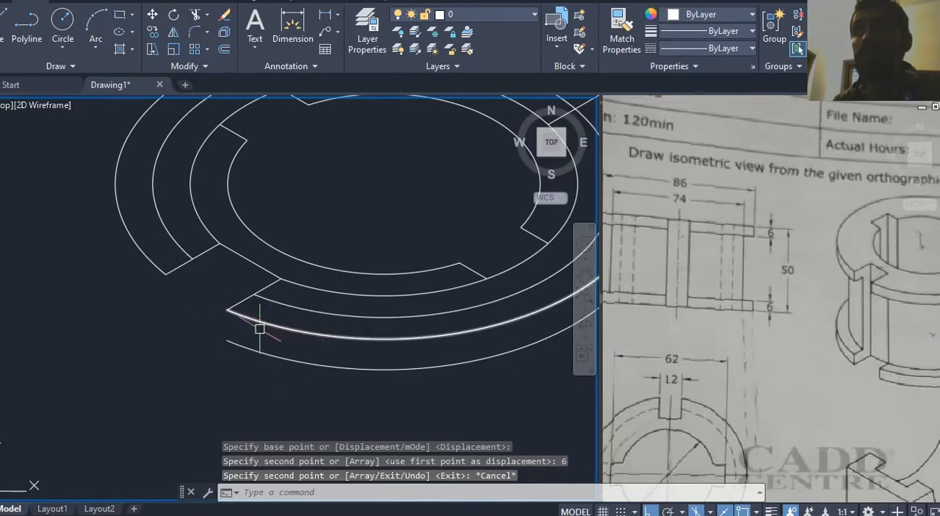
click(253, 351)
text(j)
key(Return)
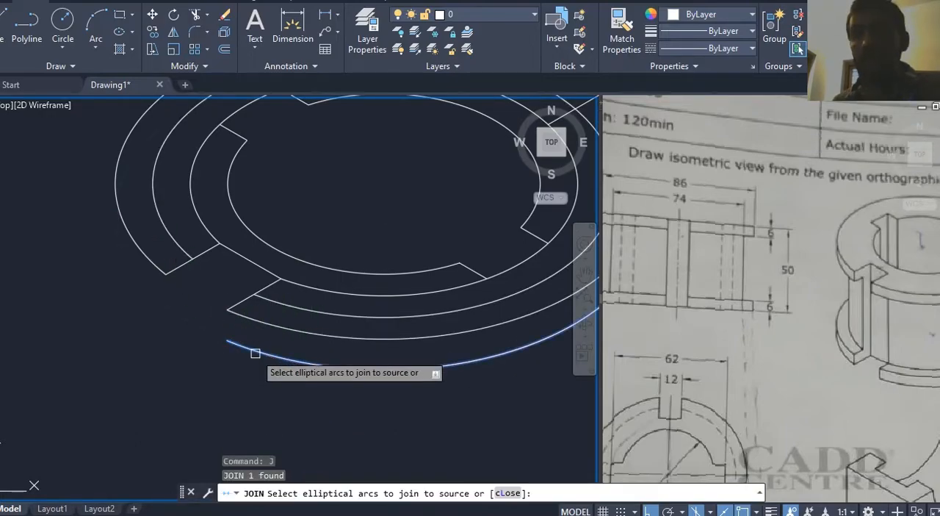
middle_drag(282, 356, 274, 364)
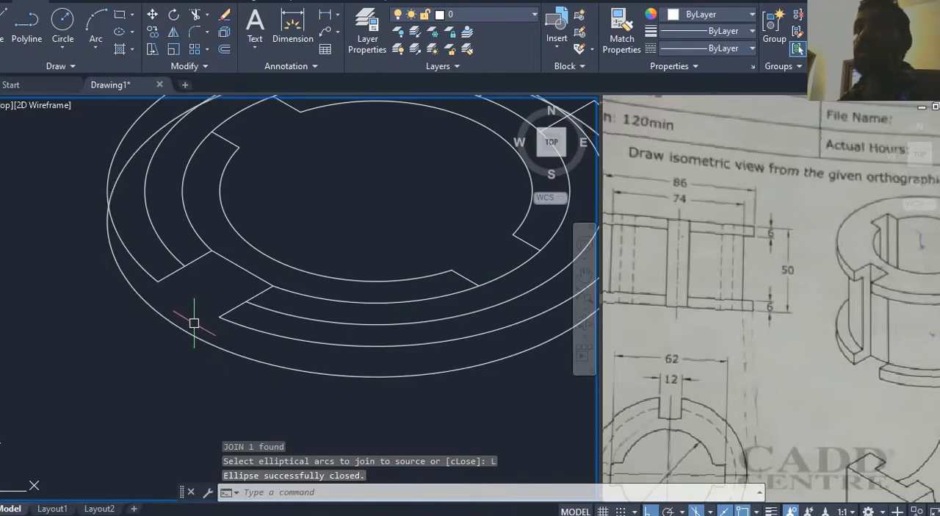
Step: Examine the upper-right slot in the drawing against the reference's front and isometric views
scroll(193, 323, down, 3)
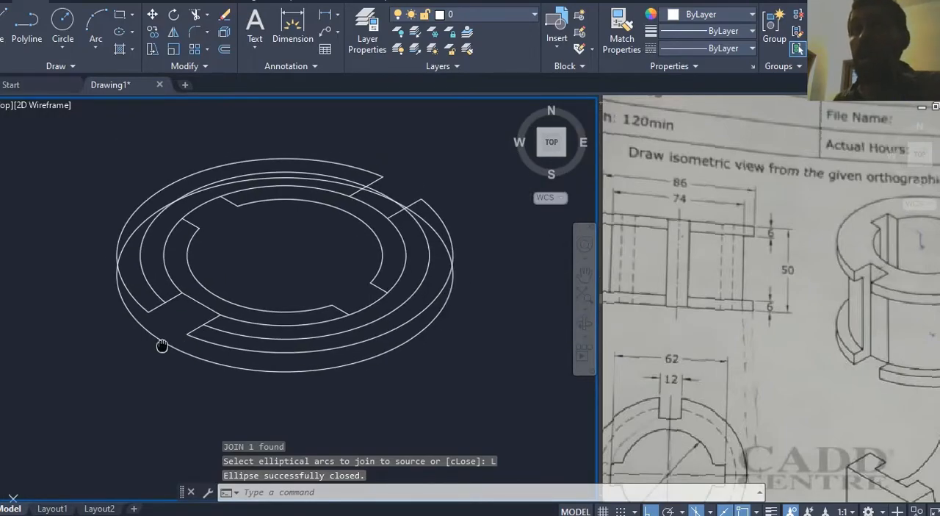
scroll(420, 193, up, 5)
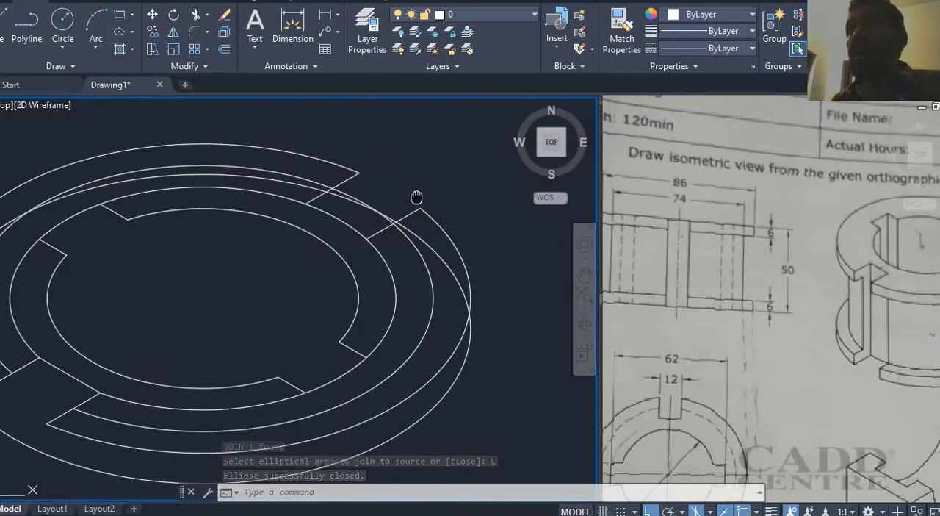
click(738, 256)
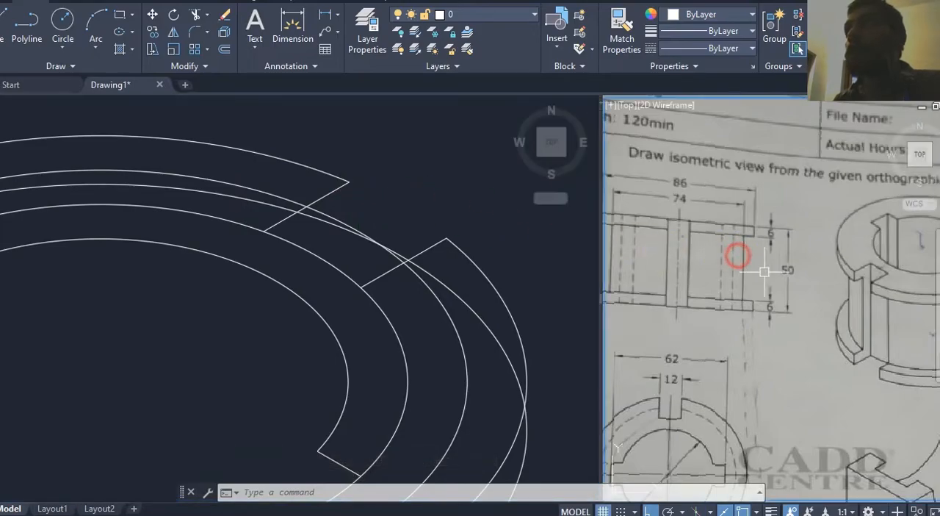
mouse_move(779, 285)
middle_down()
mouse_move(684, 293)
mouse_move(695, 288)
middle_up()
click(400, 208)
middle_drag(378, 197, 375, 208)
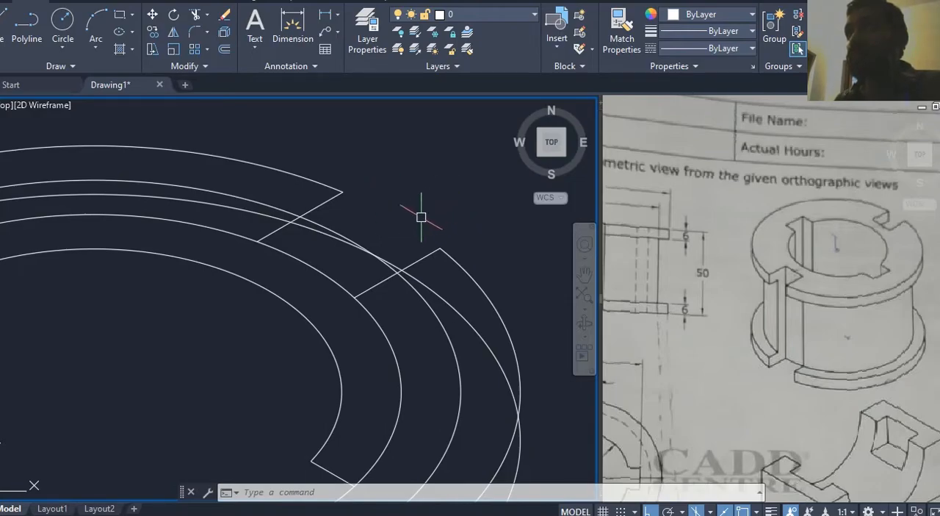
click(453, 307)
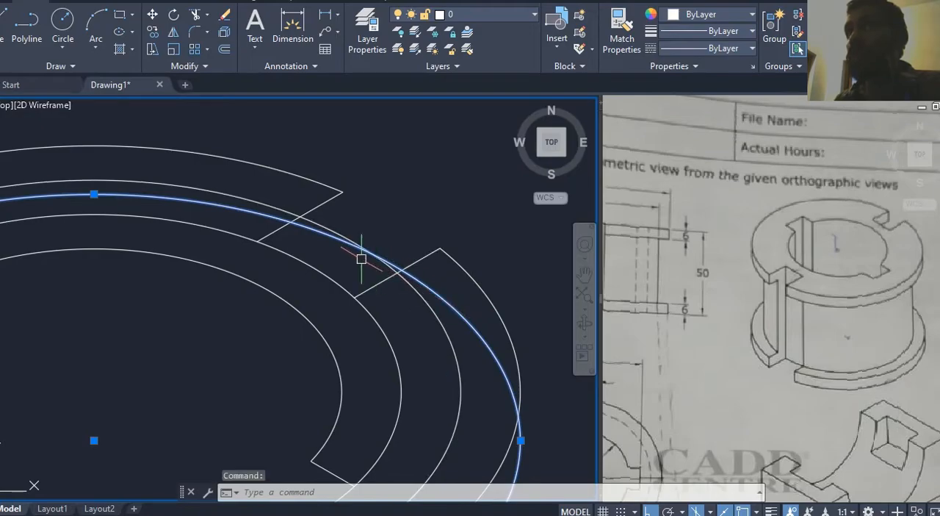
key(Escape)
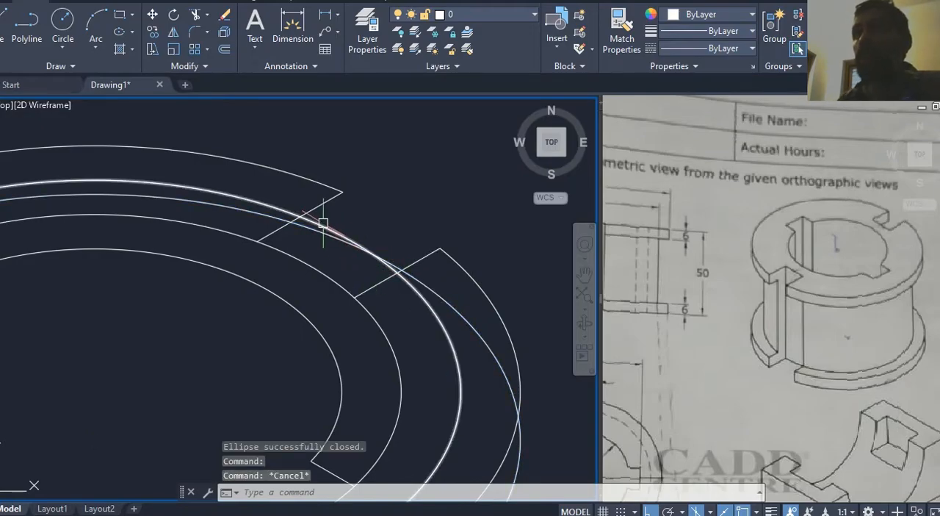
Step: Copy the 74 isocircle arc 6 straight down
click(323, 222)
scroll(367, 308, down, 3)
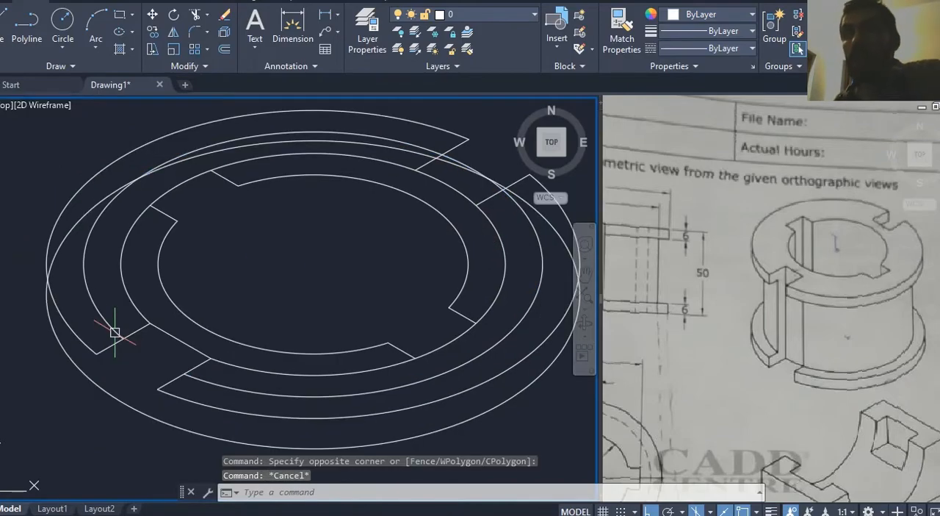
middle_drag(130, 358, 168, 336)
click(154, 309)
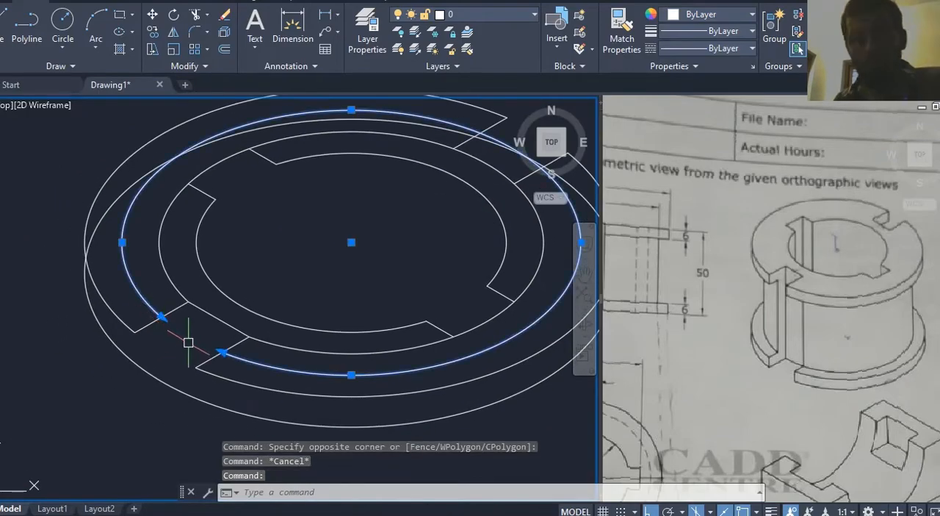
text(co)
key(Return)
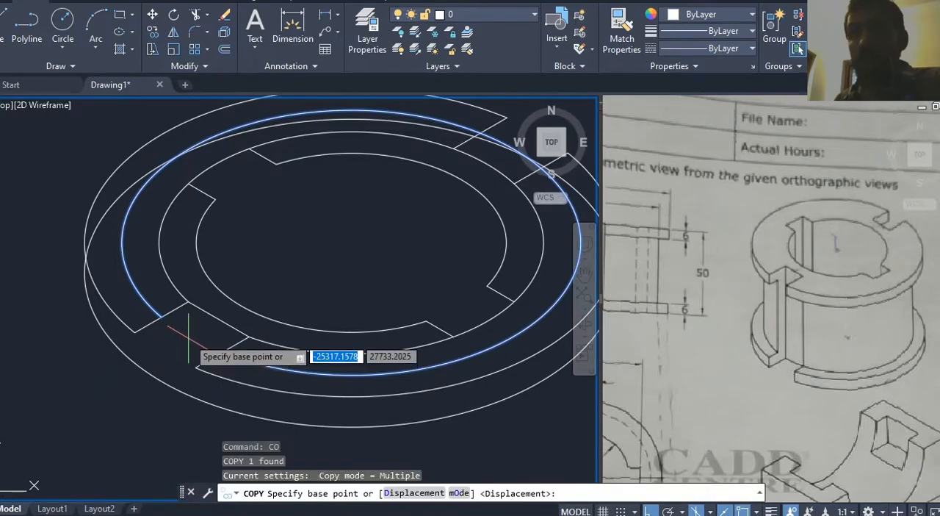
click(193, 330)
text(6)
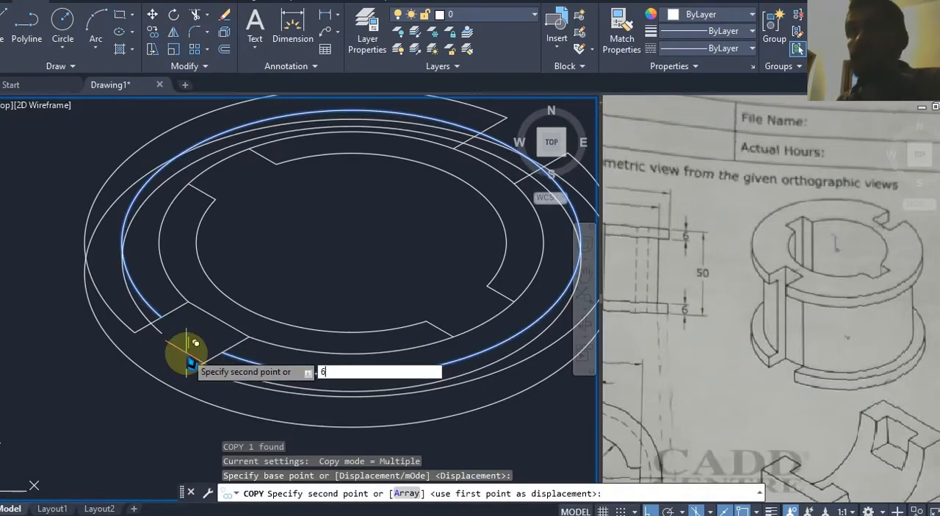
key(Return)
key(Escape)
Step: Draw a vertical line from the outer end of the lower-left slot's upper edge down past the lowered outer ellipse
mouse_move(192, 338)
middle_down()
mouse_move(183, 329)
mouse_move(122, 356)
middle_up()
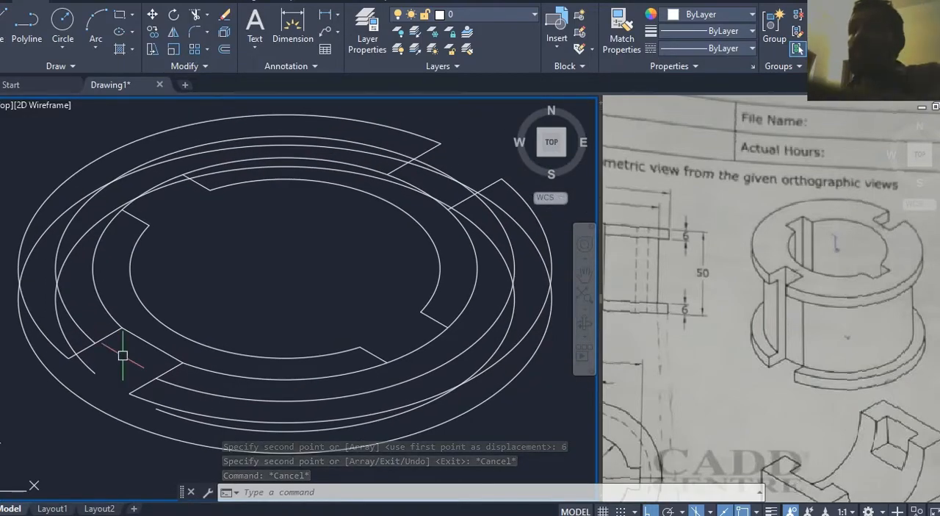
middle_drag(181, 273, 254, 246)
key(Escape)
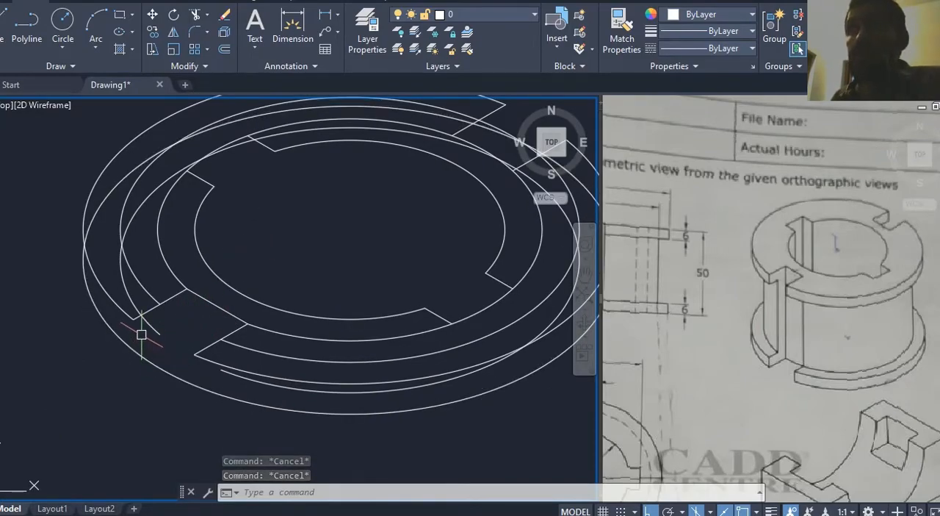
text(l)
key(Return)
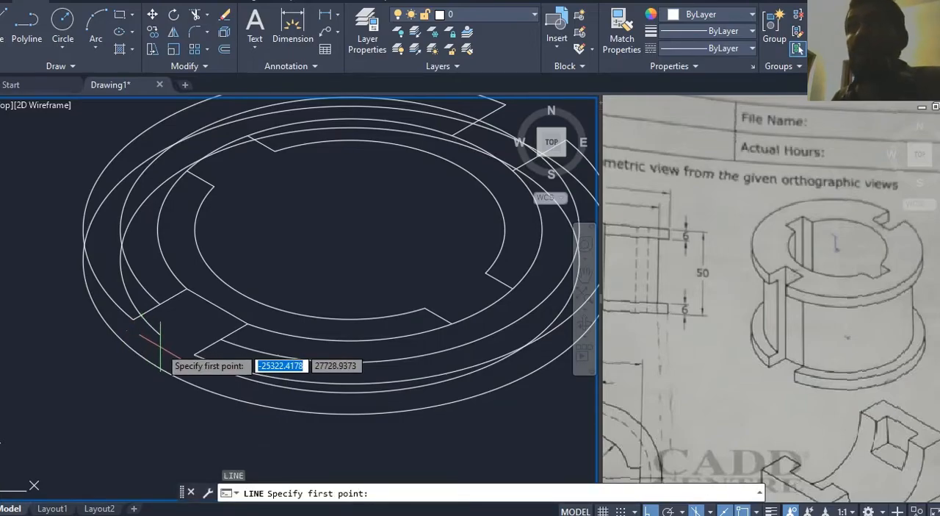
scroll(152, 344, up, 3)
click(118, 302)
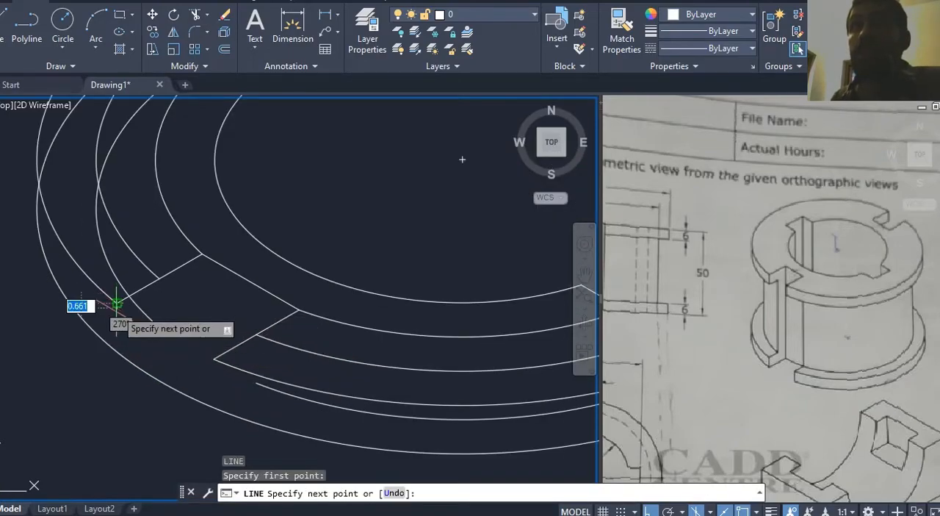
click(116, 377)
key(Return)
middle_drag(167, 352, 172, 343)
key(Escape)
key(Escape)
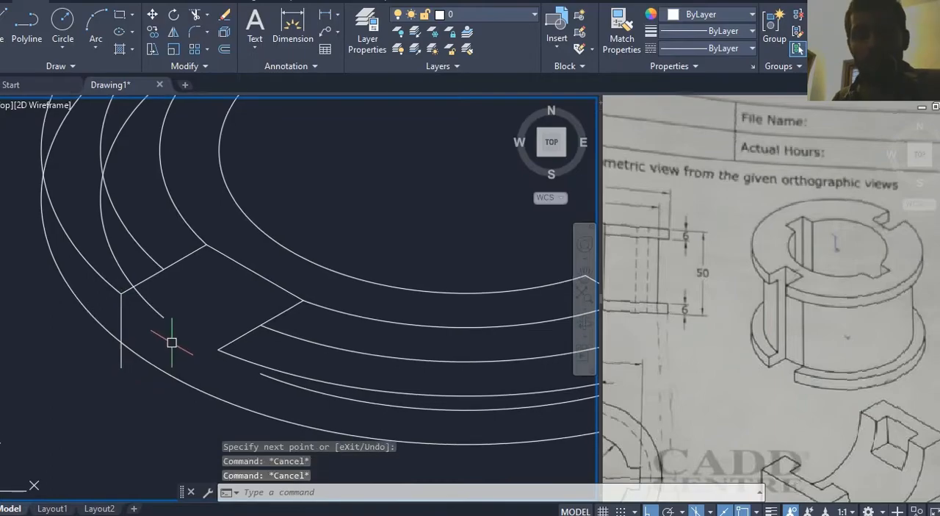
Step: Trim the part of the vertical slot line that extends below the lowered outer ellipse
text(tr)
key(Return)
key(Return)
click(120, 361)
key(Escape)
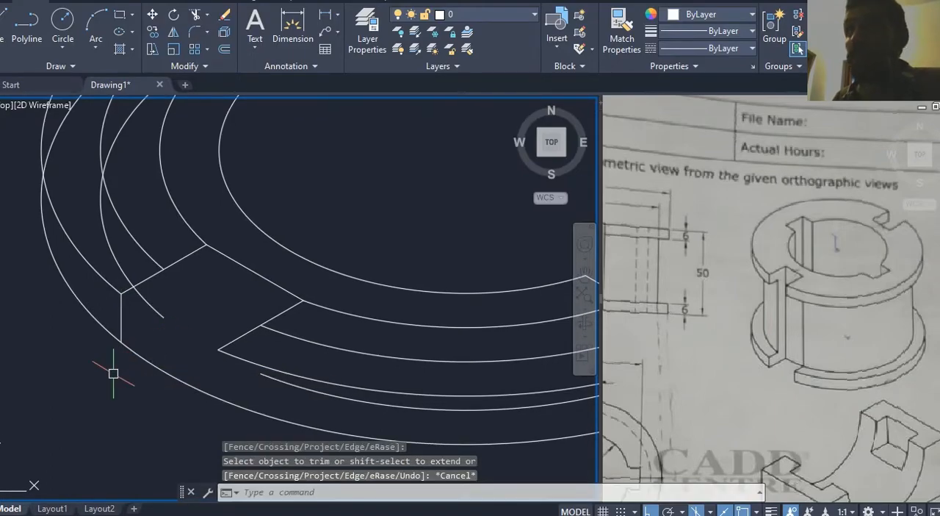
Step: Draw a line in the top isoplane from the vertical line's lower end to the nearby end of the lowered 74 arc
middle_drag(165, 346, 166, 351)
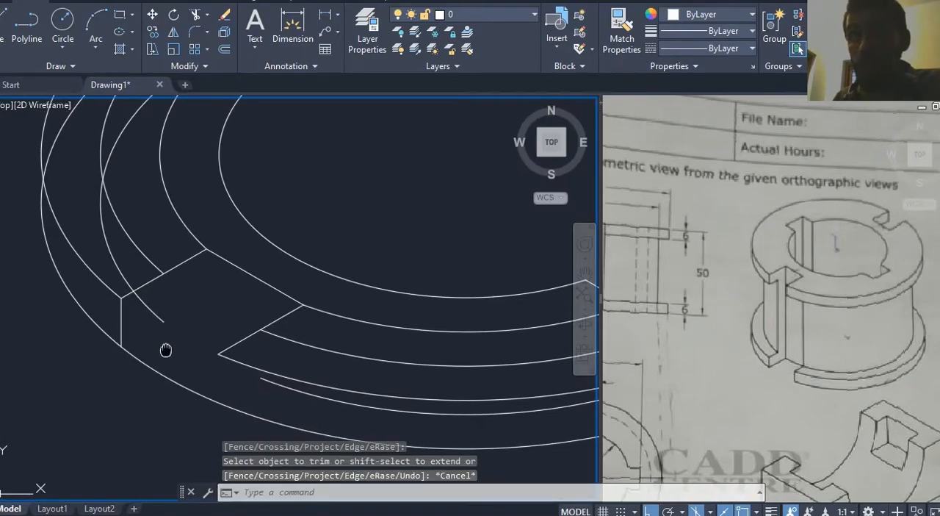
text(l)
key(Return)
click(120, 344)
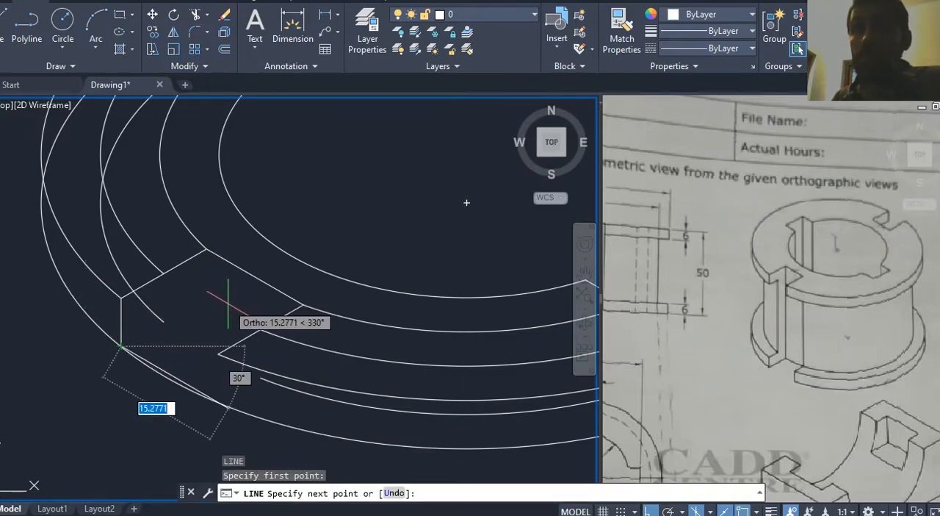
key(F5)
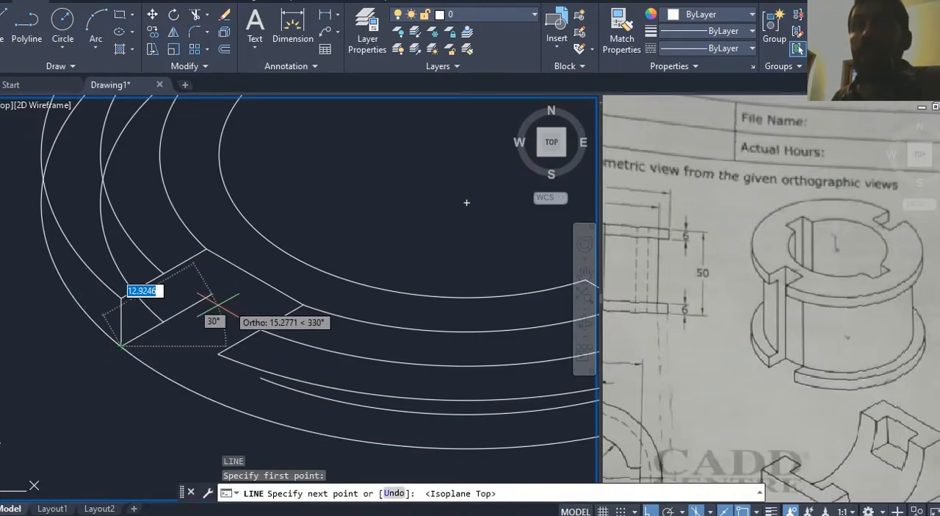
click(163, 321)
key(Escape)
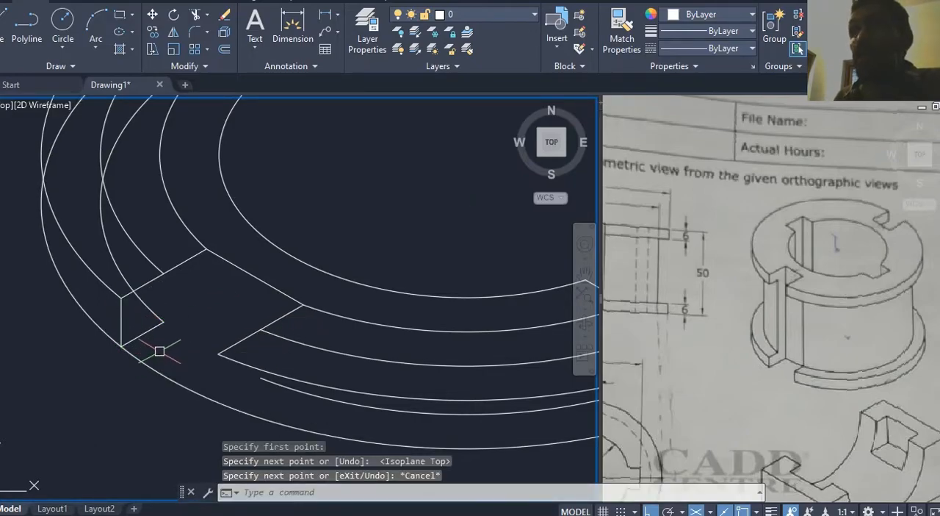
Step: Trim the part of the lowered 74 arc that extends past the upper edge of the lower-left slot
text(tr)
key(Return)
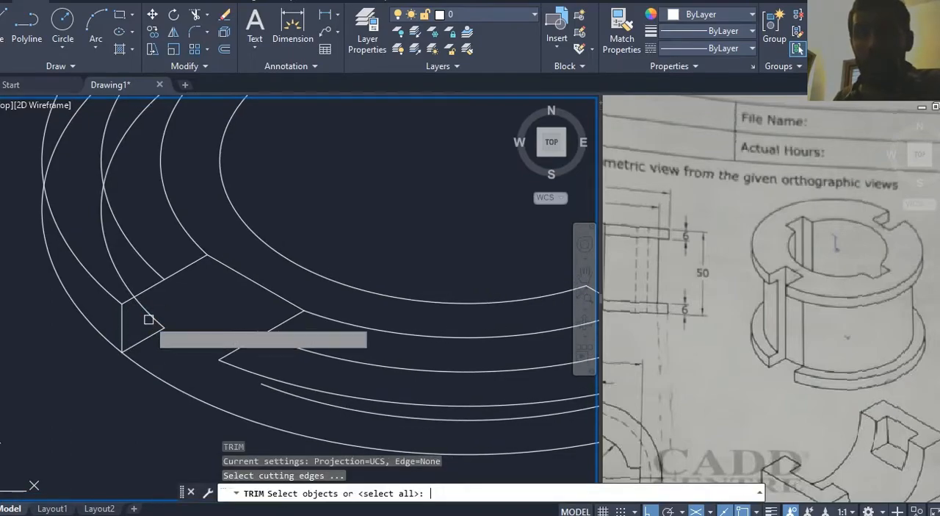
key(Return)
click(149, 314)
key(Escape)
middle_drag(186, 307, 183, 300)
Step: Draw a vertical line about 22 long in the right isoplane, down from the inner end of the short lower flange edge
text(l)
key(Return)
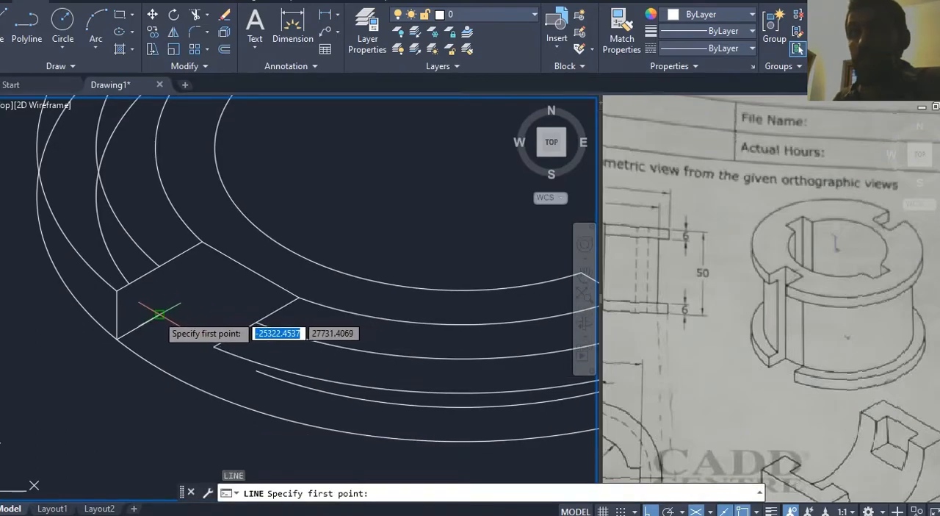
click(160, 315)
key(F5)
middle_drag(164, 380, 183, 278)
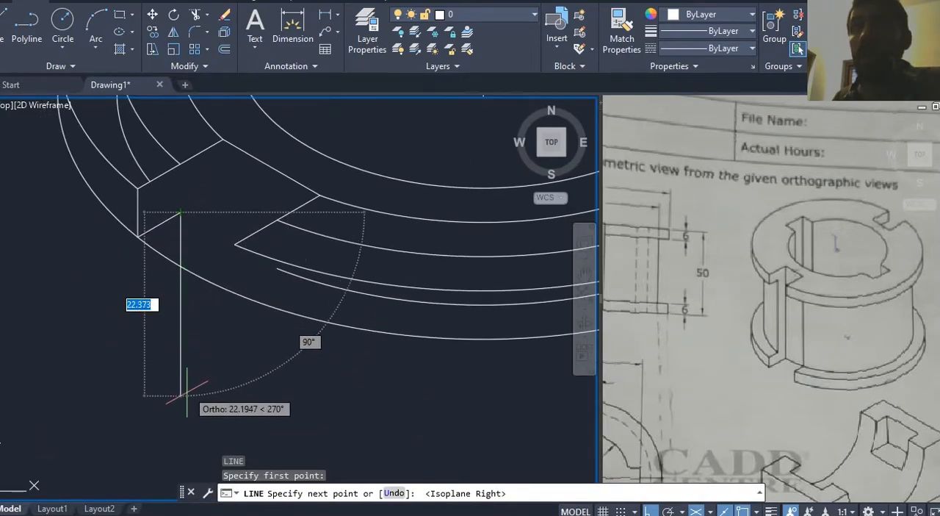
click(190, 393)
key(Escape)
middle_drag(196, 353, 197, 381)
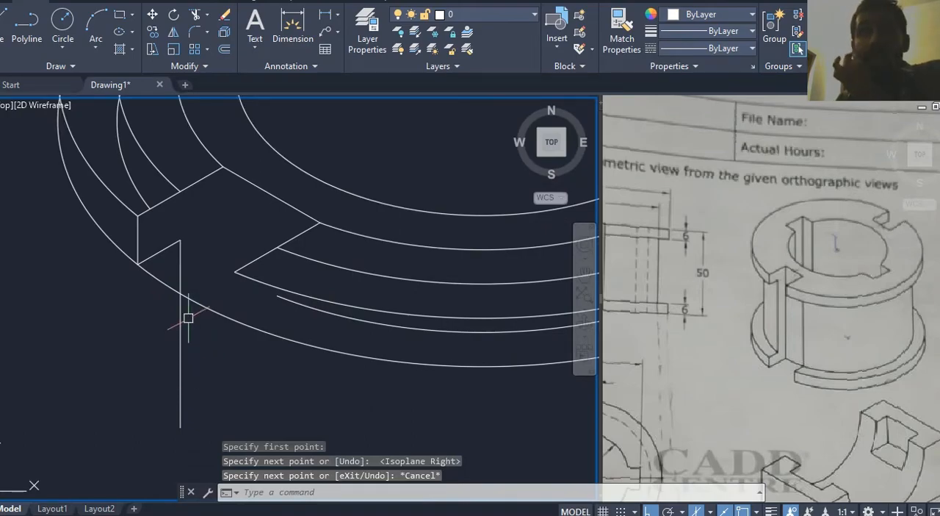
Step: Trim the lowered outer ellipse between the flange's lower corner and the new vertical line
middle_drag(156, 277, 158, 301)
scroll(158, 301, up, 2)
text(tr)
key(Return)
key(Return)
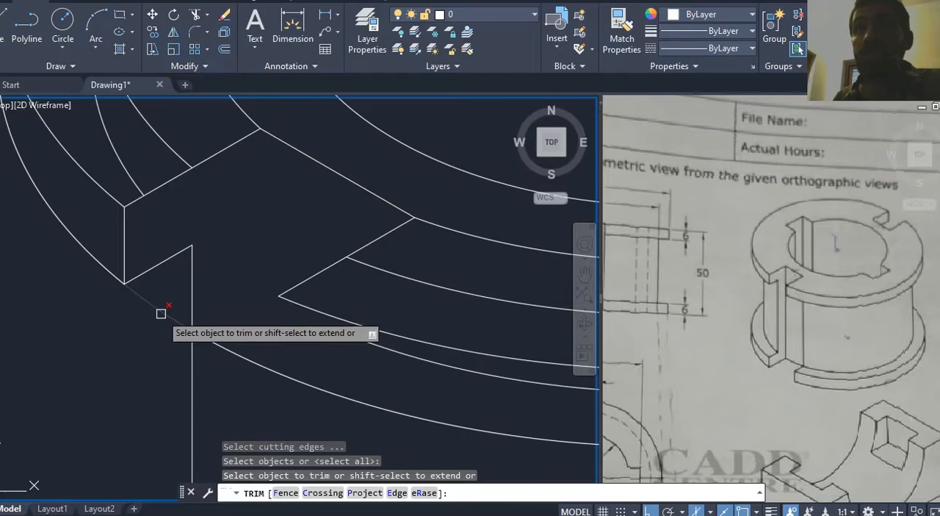
scroll(130, 331, down, 1)
mouse_move(283, 390)
middle_down()
mouse_move(263, 357)
mouse_move(288, 375)
middle_up()
click(190, 308)
key(Escape)
middle_drag(165, 331, 155, 354)
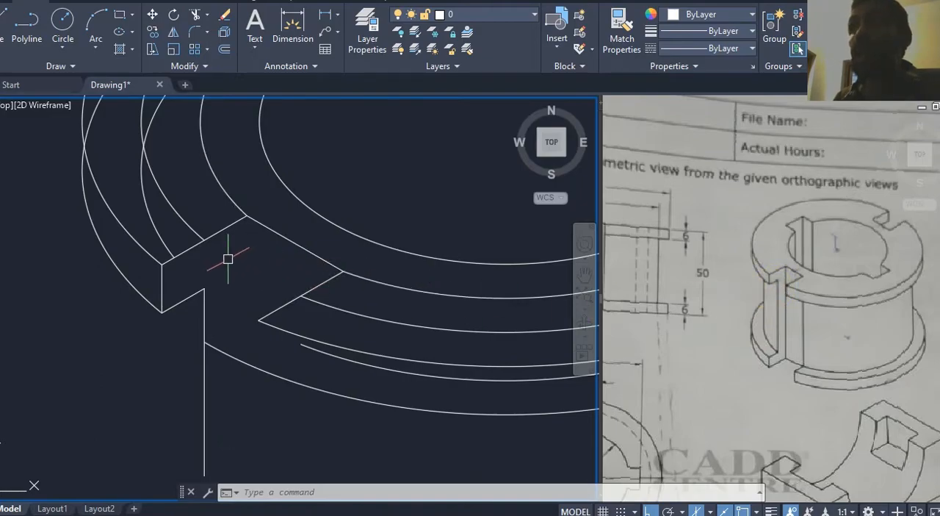
Step: Draw a vertical line about 32 long straight down from the inner upper corner of the lower-left slot
key(l)
key(Return)
click(246, 215)
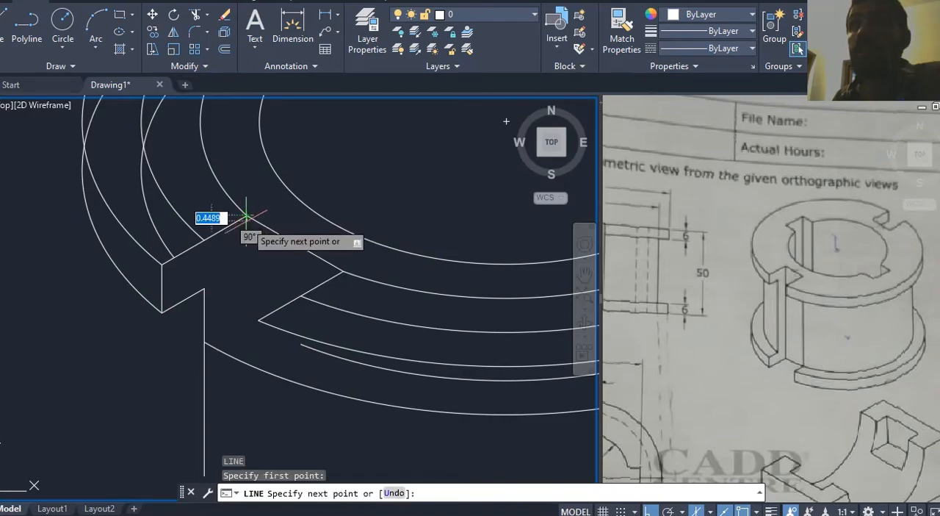
middle_drag(243, 373, 243, 327)
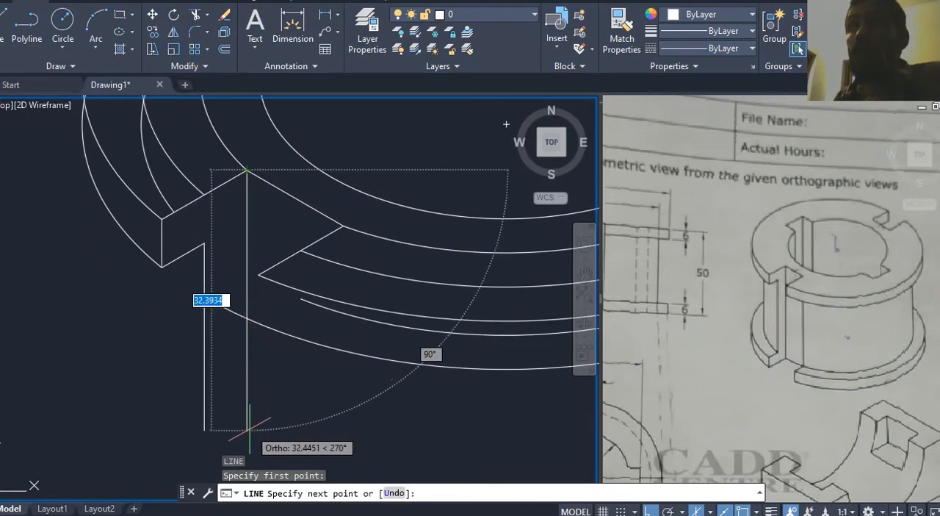
middle_drag(250, 427, 252, 385)
click(252, 345)
key(Escape)
middle_drag(262, 321, 262, 332)
Step: Trim the segment of the lowered outer ellipse between the two long vertical slot lines
text(tr)
key(Return)
click(228, 257)
middle_drag(231, 255, 221, 315)
key(Escape)
key(Escape)
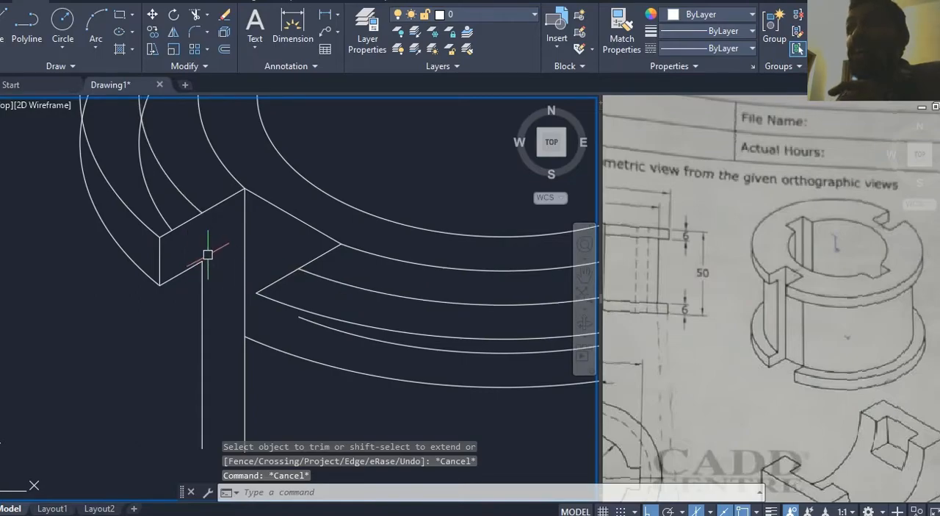
middle_drag(247, 257, 239, 277)
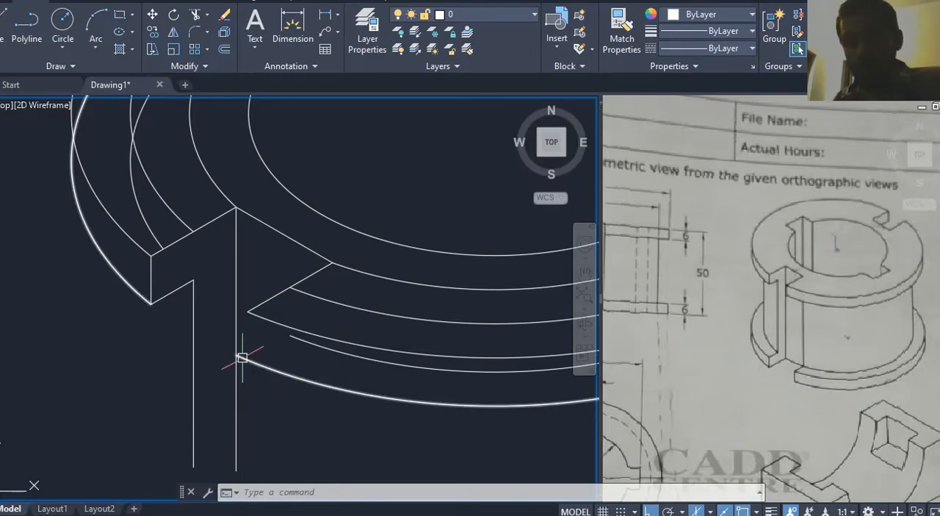
Step: Draw a vertical line from the outer end of the lower-left slot's lower edge down past the lowered outer ellipse
key(Return)
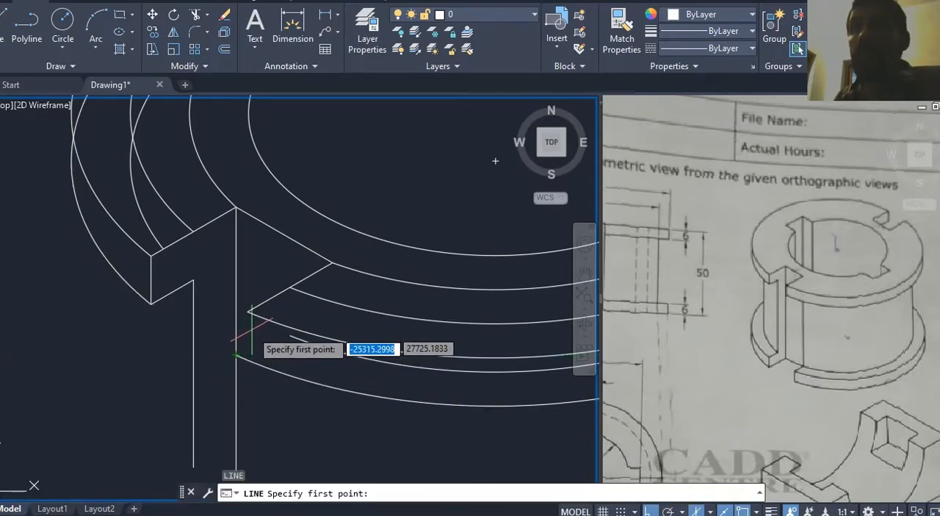
middle_drag(265, 351, 260, 342)
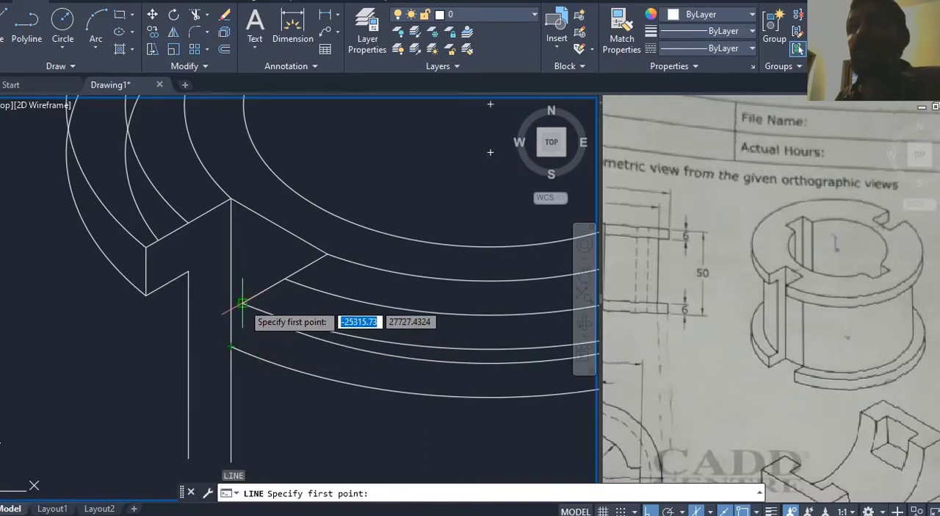
click(242, 302)
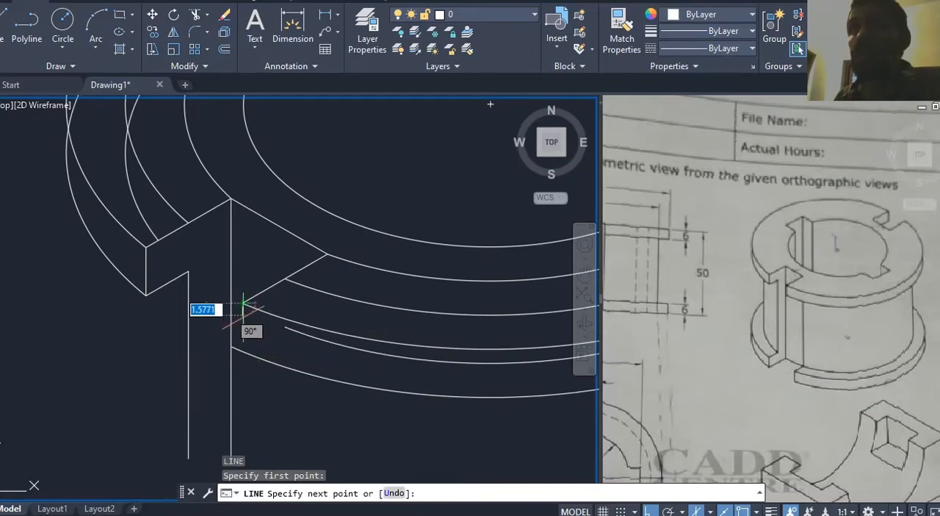
click(245, 372)
key(Escape)
Step: Trim the short vertical line below the lowered outer ellipse and the ellipse stub reaching back to the long vertical line
scroll(239, 364, up, 3)
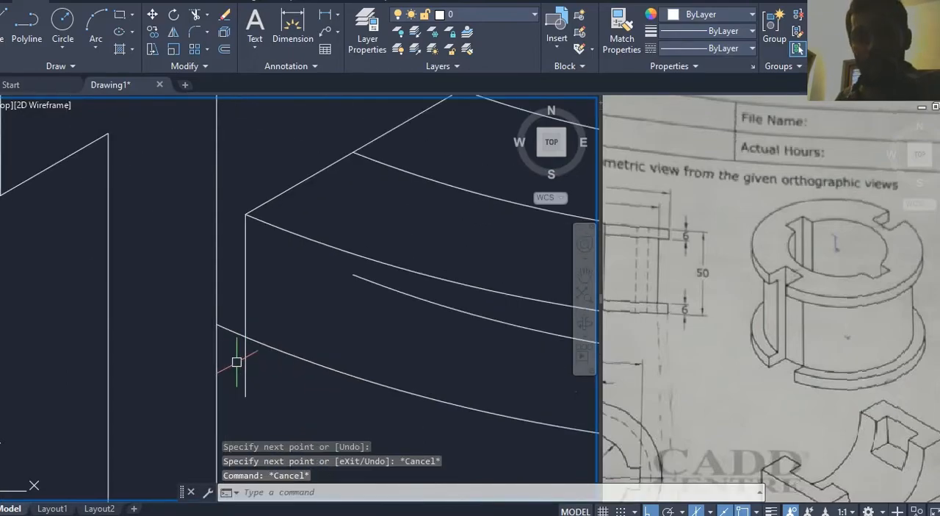
text(tr)
key(Return)
key(Return)
click(244, 358)
click(227, 329)
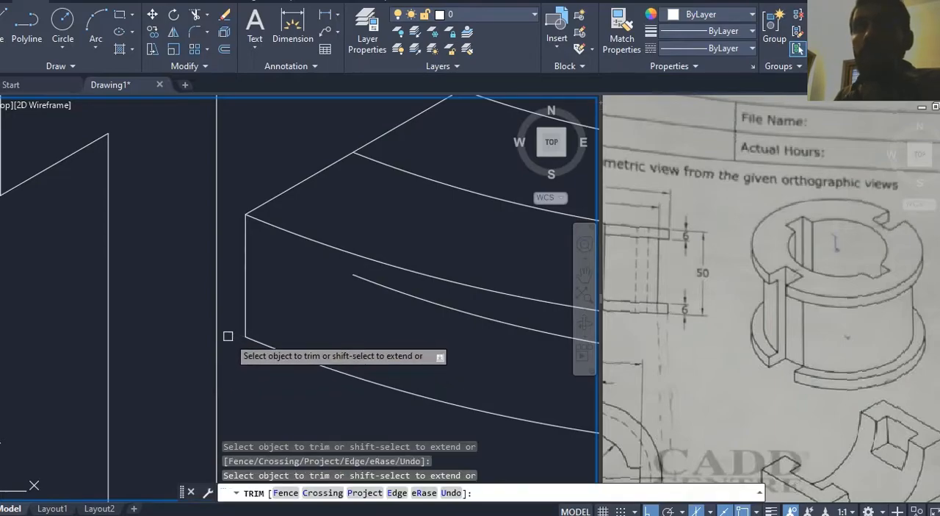
key(Escape)
scroll(228, 346, down, 5)
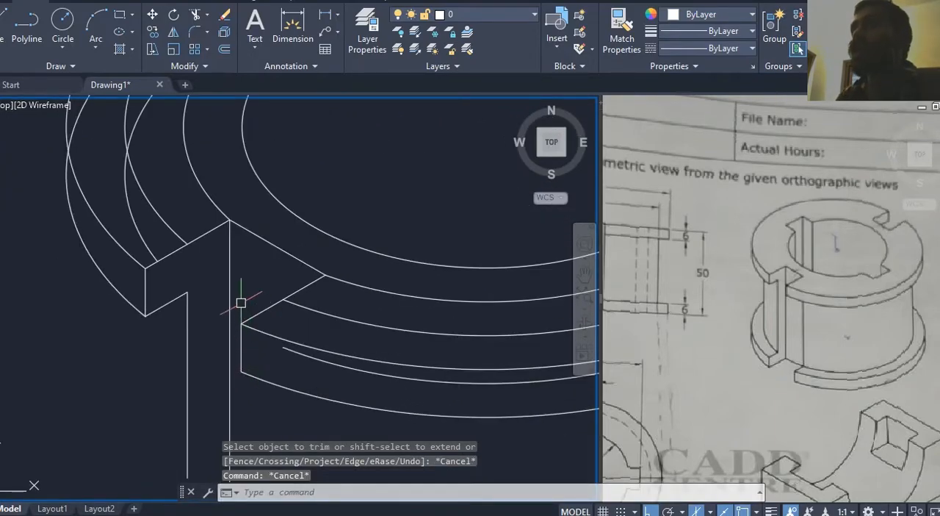
Step: Examine the overlapping top-face and lowered arcs around the flange, especially near the upper-right slot
mouse_move(240, 264)
middle_down()
mouse_move(222, 330)
mouse_move(162, 413)
middle_up()
scroll(201, 310, down, 5)
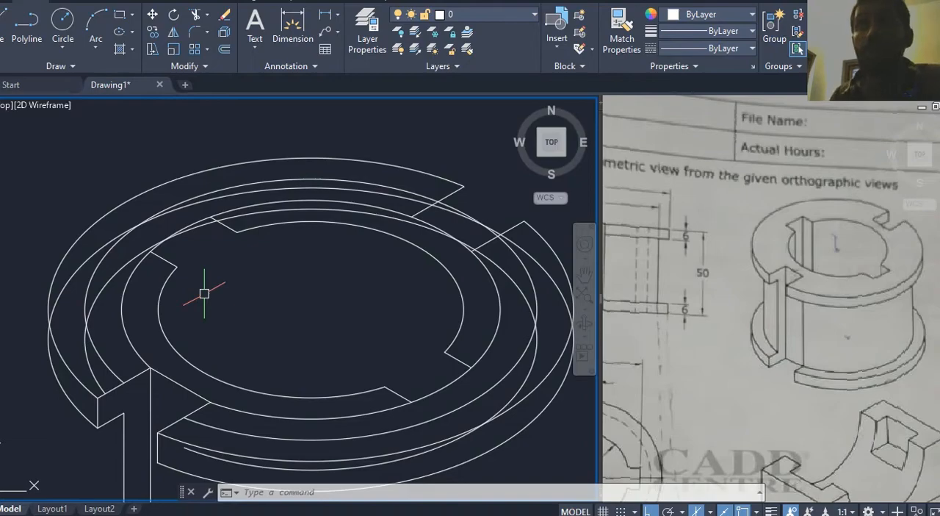
mouse_move(177, 321)
middle_down()
mouse_move(177, 268)
mouse_move(182, 288)
middle_up()
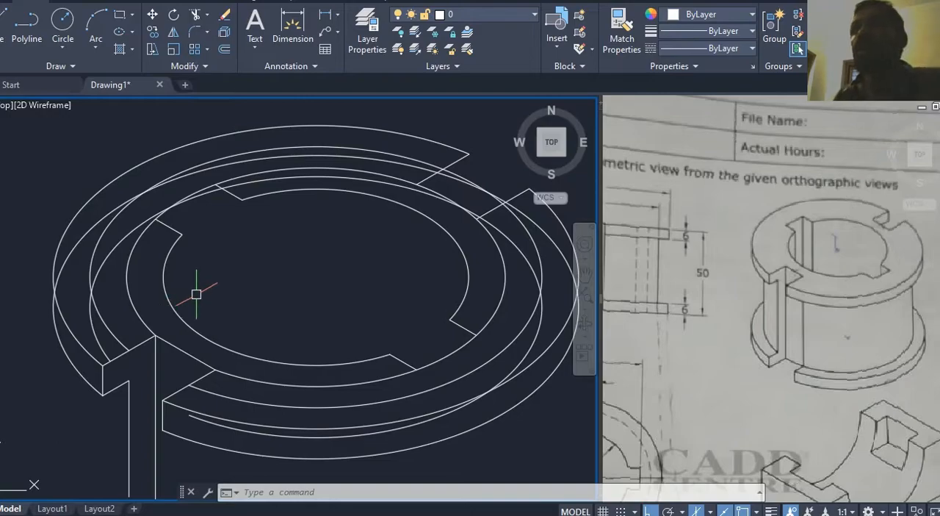
key(Escape)
key(Escape)
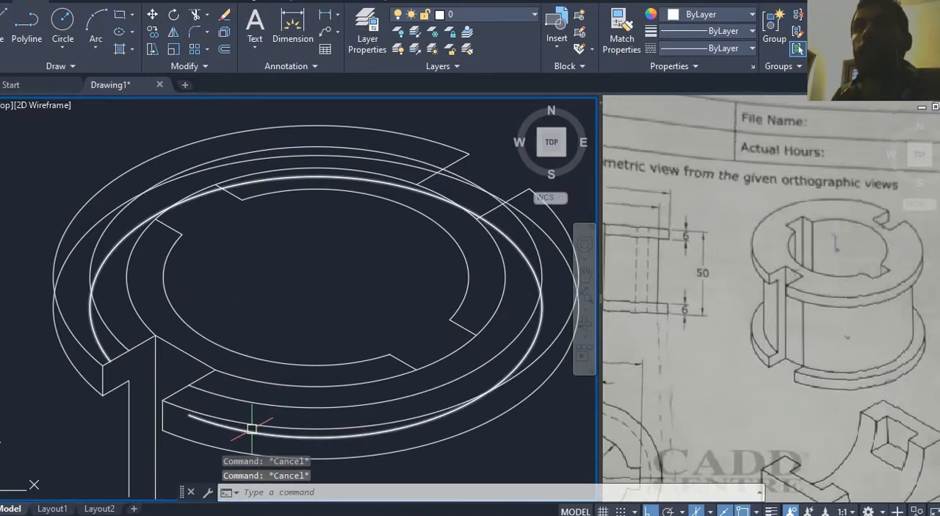
middle_drag(264, 354, 256, 356)
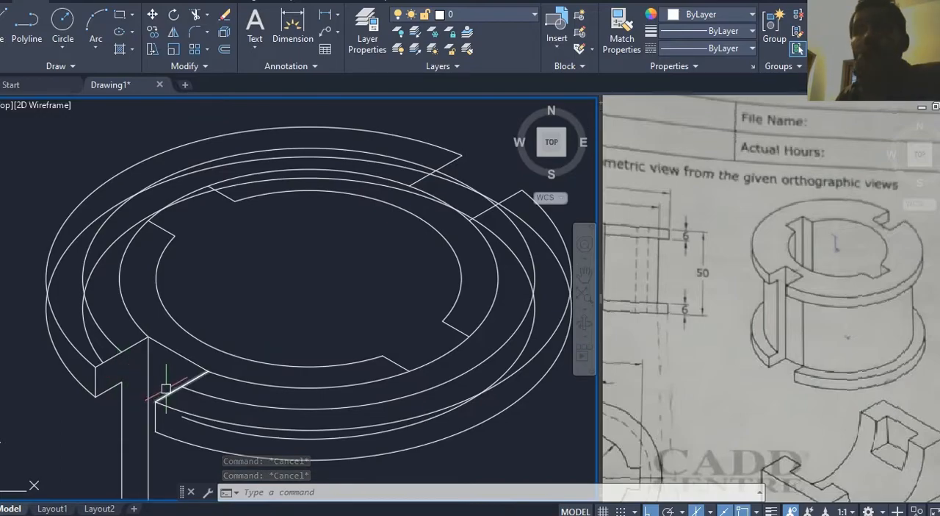
middle_drag(414, 246, 381, 278)
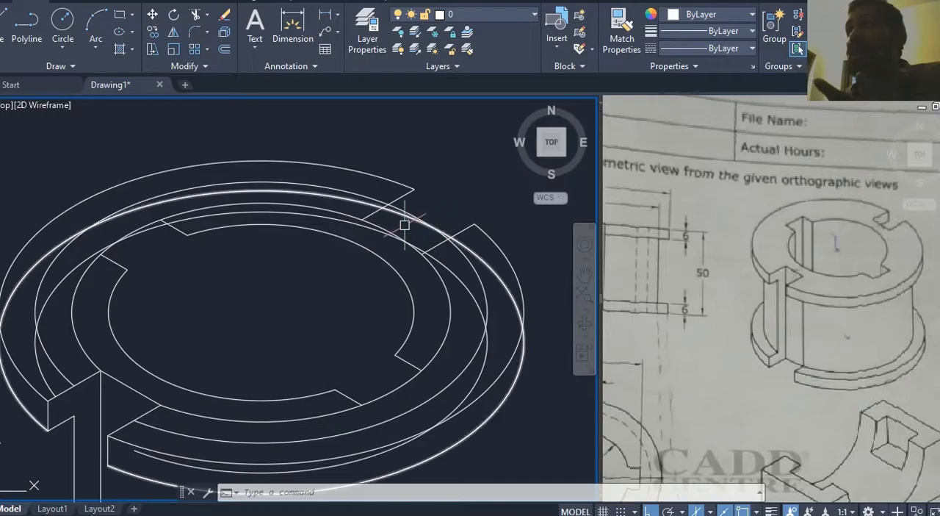
middle_drag(403, 229, 413, 223)
middle_drag(164, 351, 183, 334)
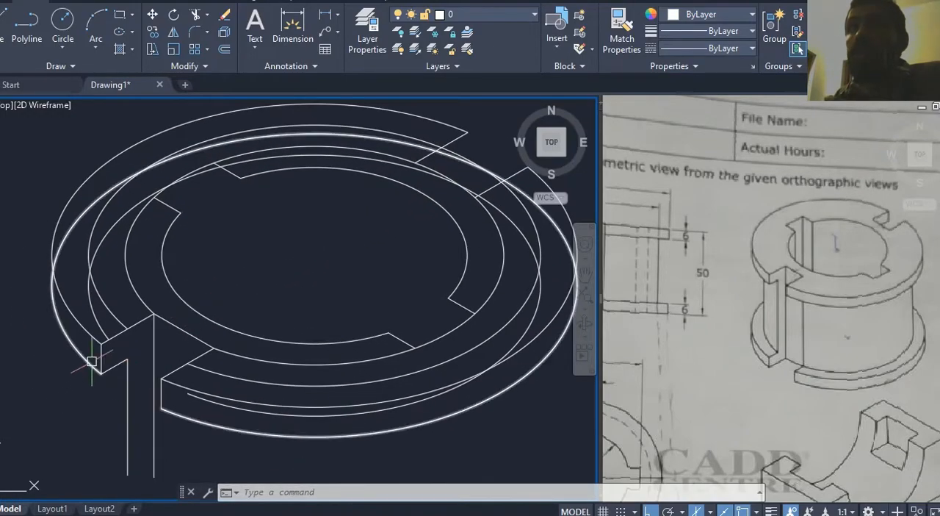
Step: Highlight the top and lowered outer arcs and compare the upper-right slot with the reference isometric picture
click(93, 365)
middle_drag(321, 277, 277, 334)
scroll(428, 214, up, 5)
mouse_move(426, 215)
middle_down()
mouse_move(411, 235)
mouse_move(383, 232)
middle_up()
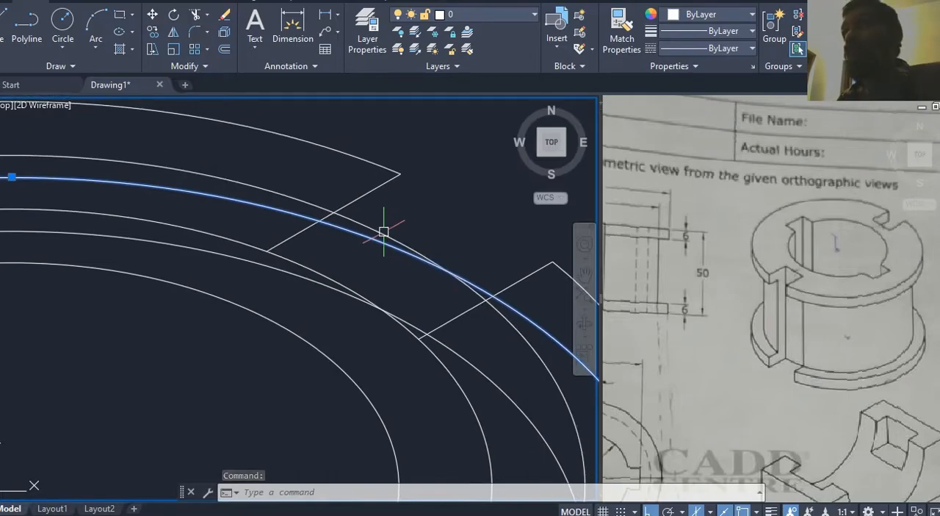
middle_drag(470, 259, 464, 266)
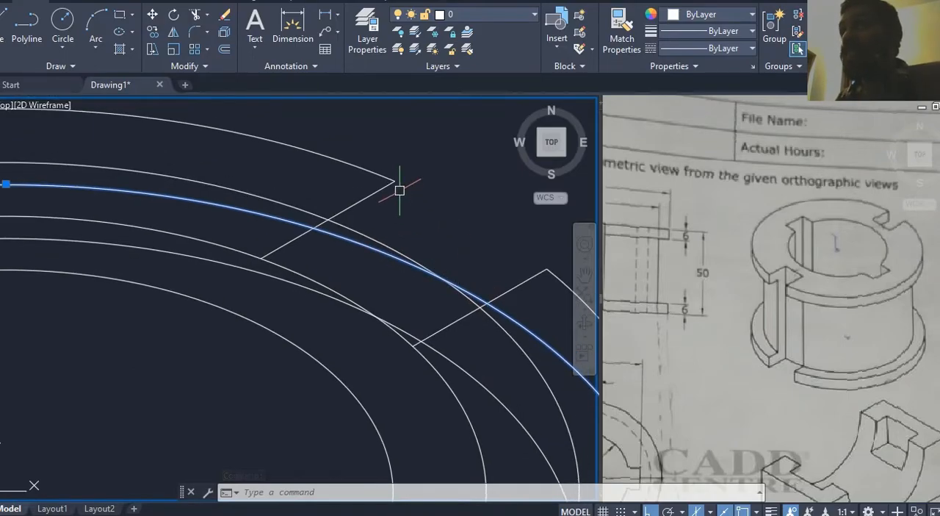
scroll(400, 190, down, 5)
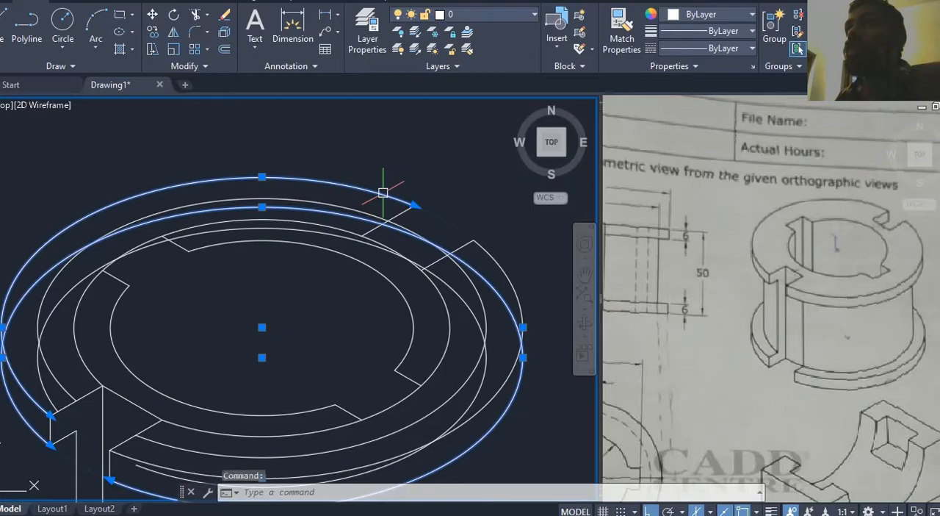
scroll(426, 194, up, 2)
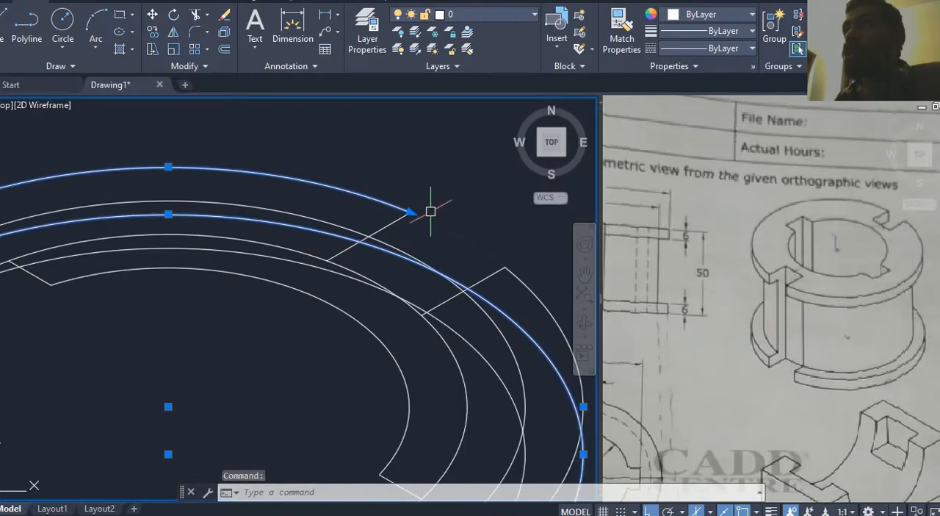
click(887, 223)
scroll(857, 222, up, 4)
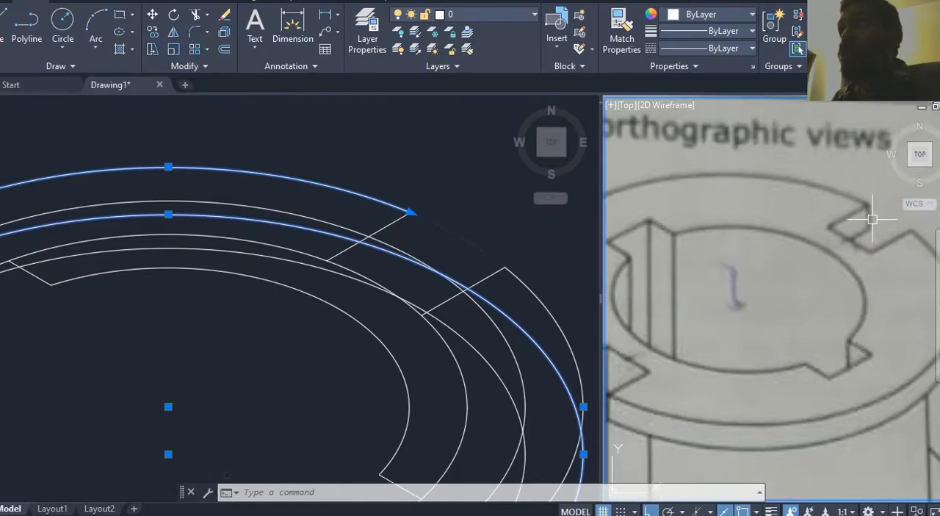
key(Escape)
key(Escape)
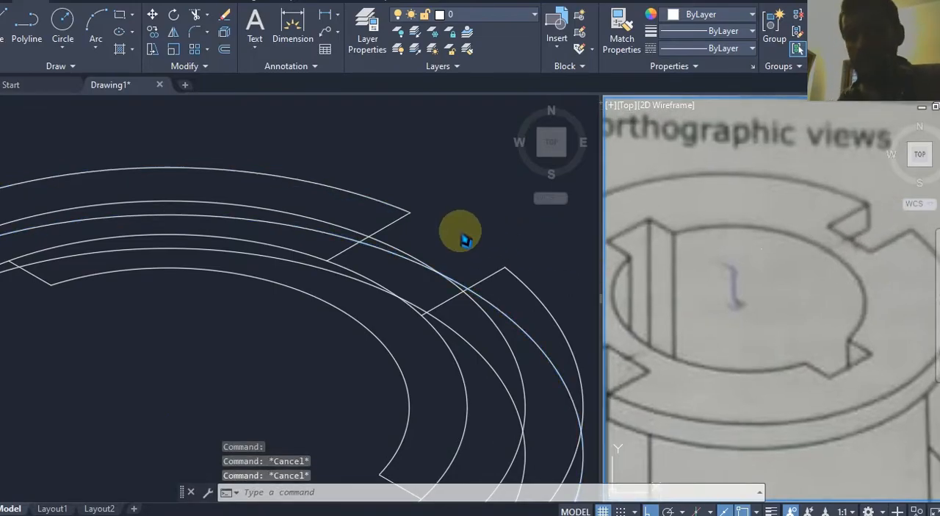
Step: Draw a vertical line from the outer end of the upper-right slot's upper edge down past the lowered outer ellipse
text(L)
key(Return)
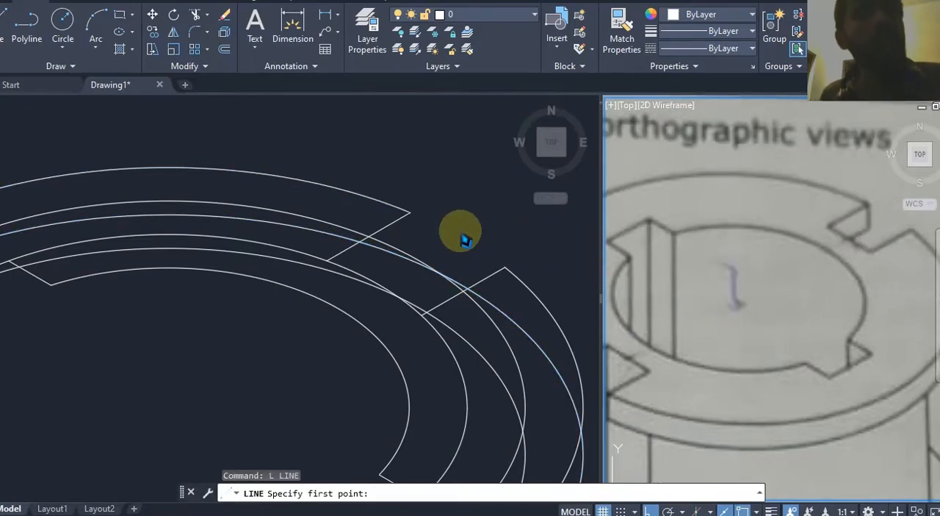
click(455, 240)
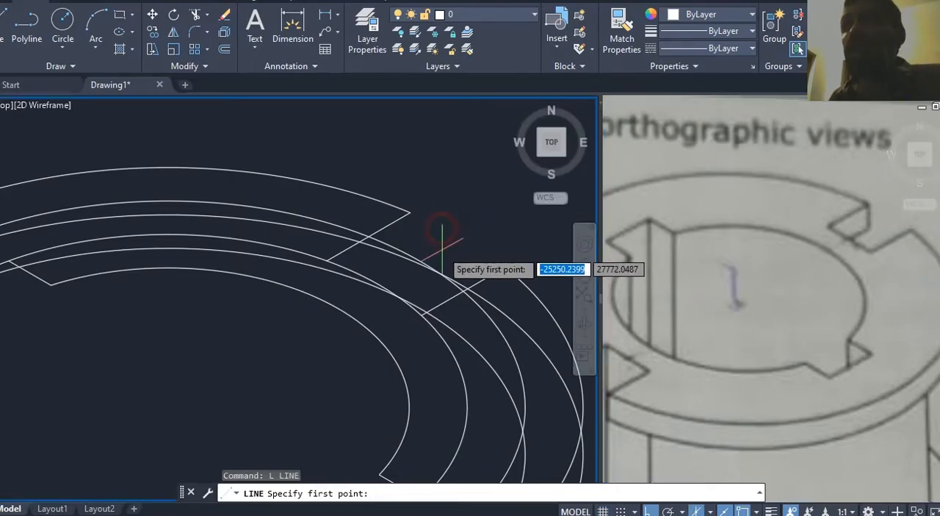
click(410, 212)
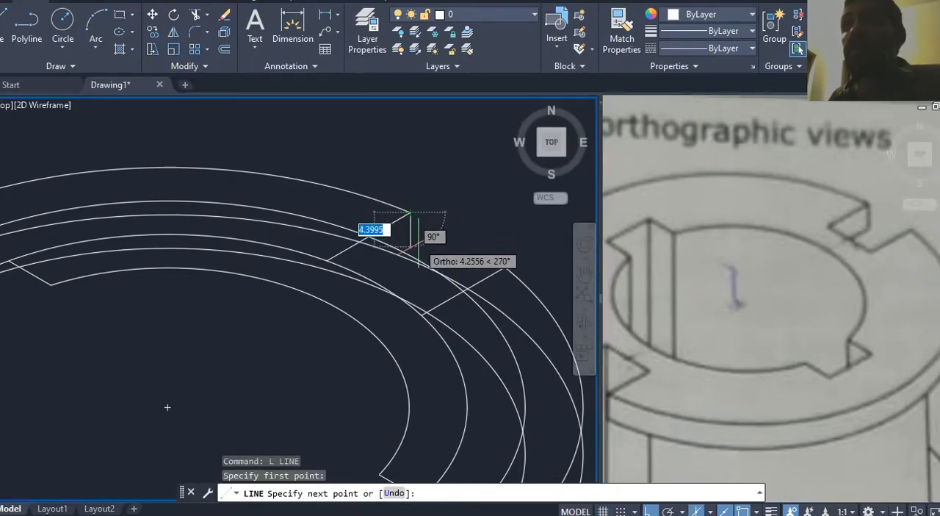
click(413, 275)
key(Escape)
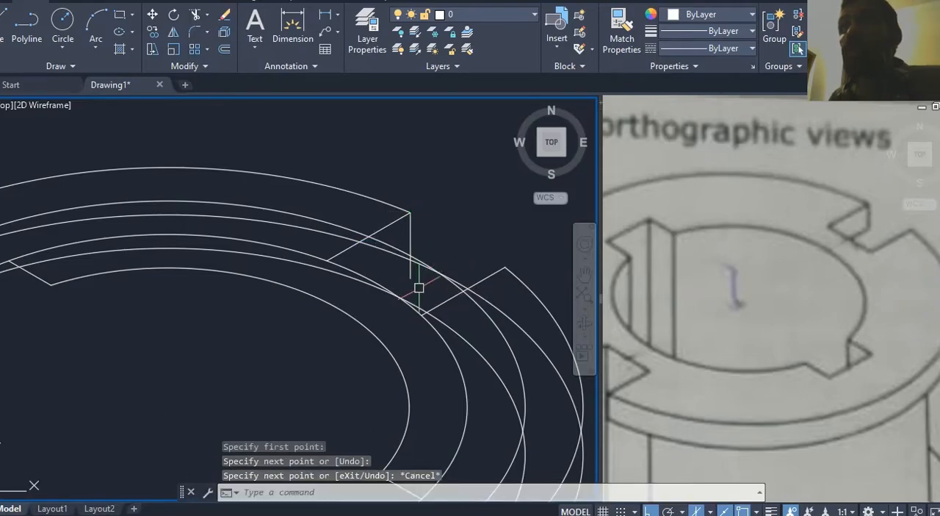
Step: Trim the vertical line below the lowered outer ellipse and the adjoining ellipse piece beyond it at the upper-right slot
scroll(416, 286, down, 3)
scroll(206, 334, up, 5)
click(197, 302)
scroll(267, 293, down, 3)
scroll(425, 247, up, 5)
key(Escape)
scroll(418, 254, up, 2)
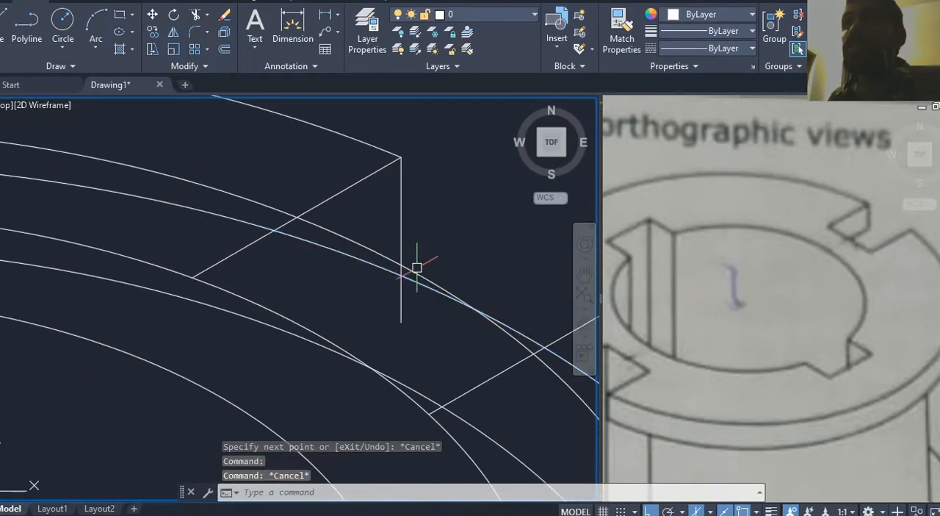
key(Escape)
text(tr)
key(Return)
key(Return)
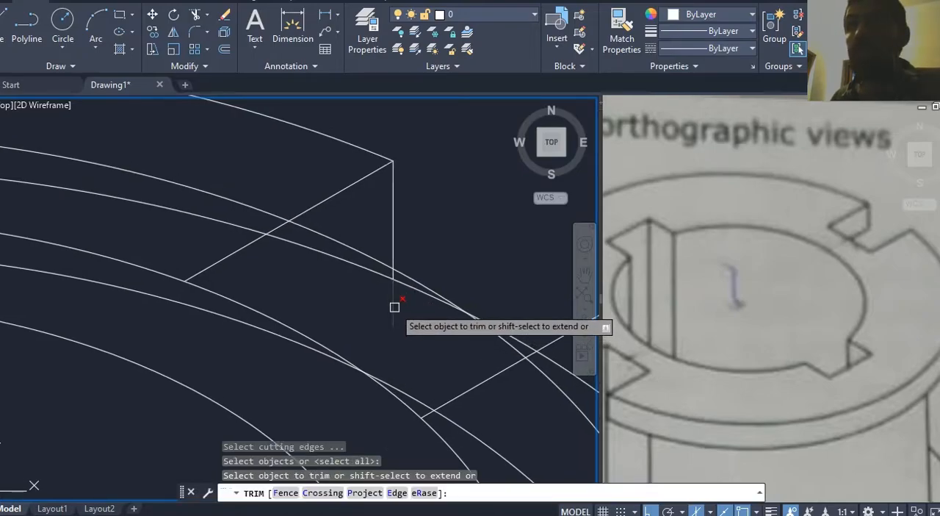
scroll(399, 302, up, 2)
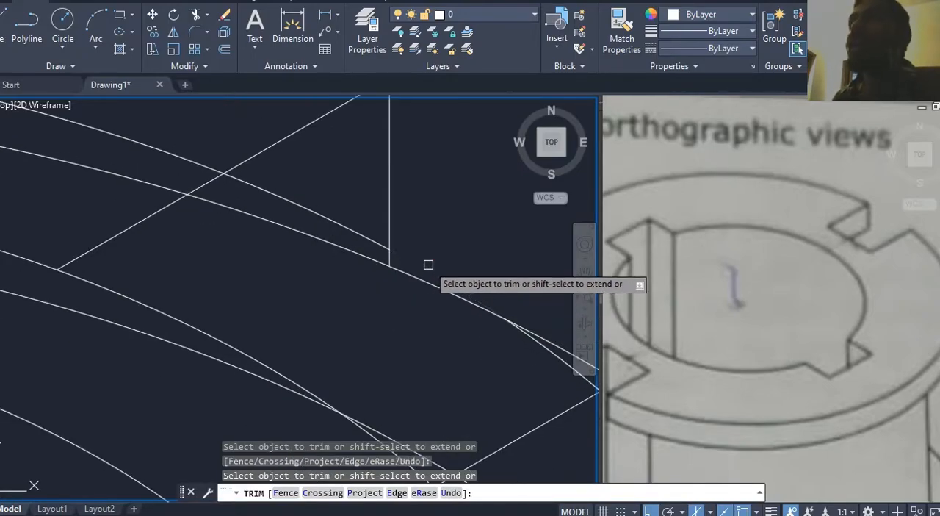
middle_drag(428, 264, 338, 223)
scroll(470, 338, down, 3)
key(Escape)
Step: Highlight the shortened ellipse arc ending at the slot's vertical edge and examine the surrounding curves
click(310, 254)
scroll(338, 235, down, 3)
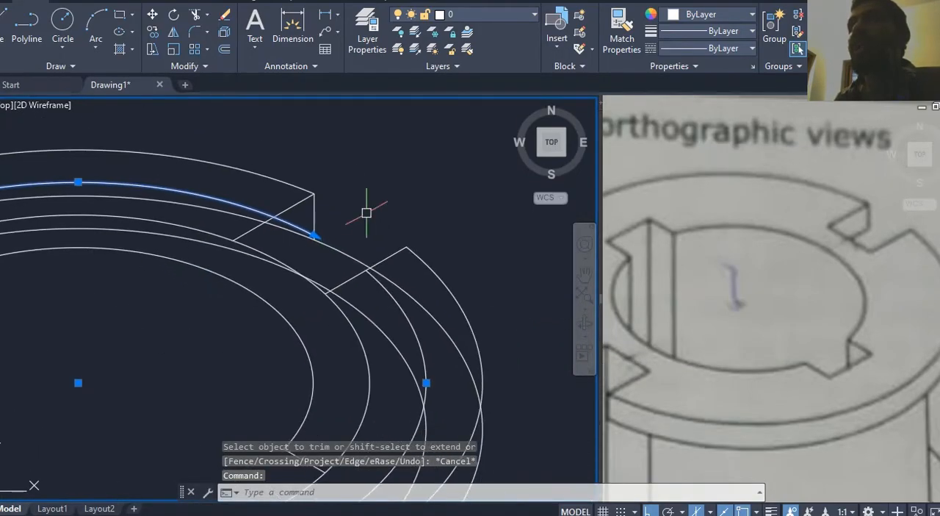
key(Escape)
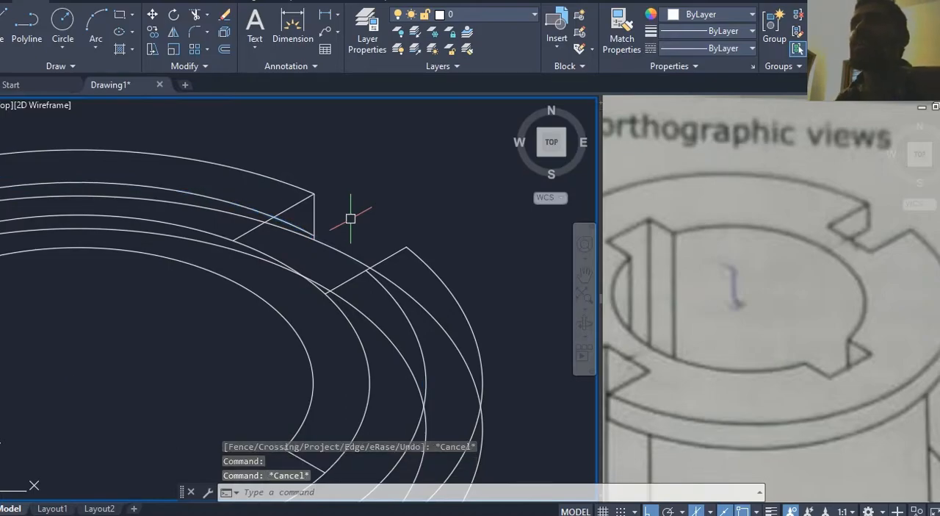
middle_drag(351, 223, 371, 228)
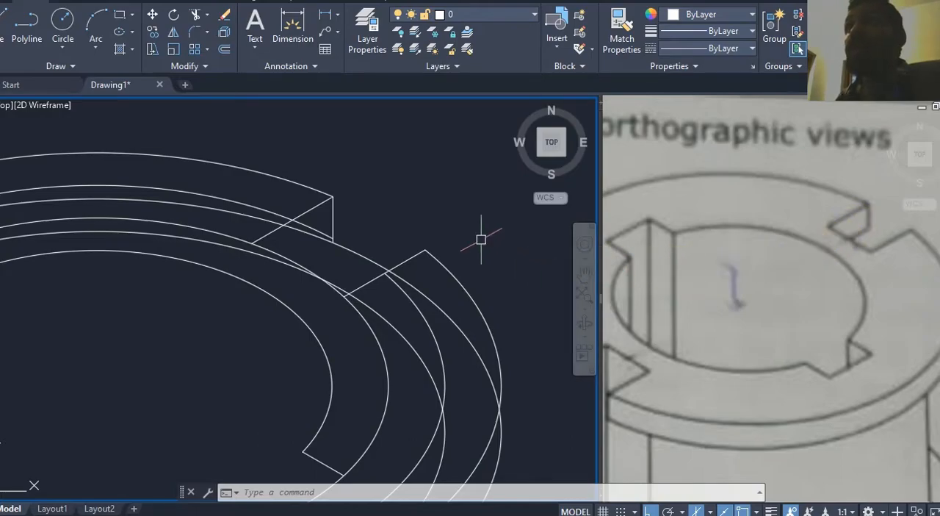
scroll(360, 225, up, 3)
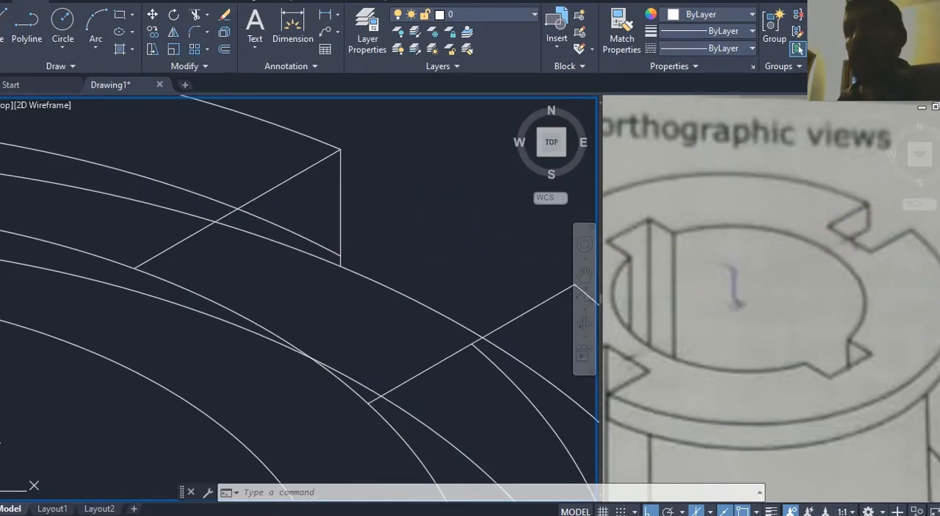
text(l)
key(Return)
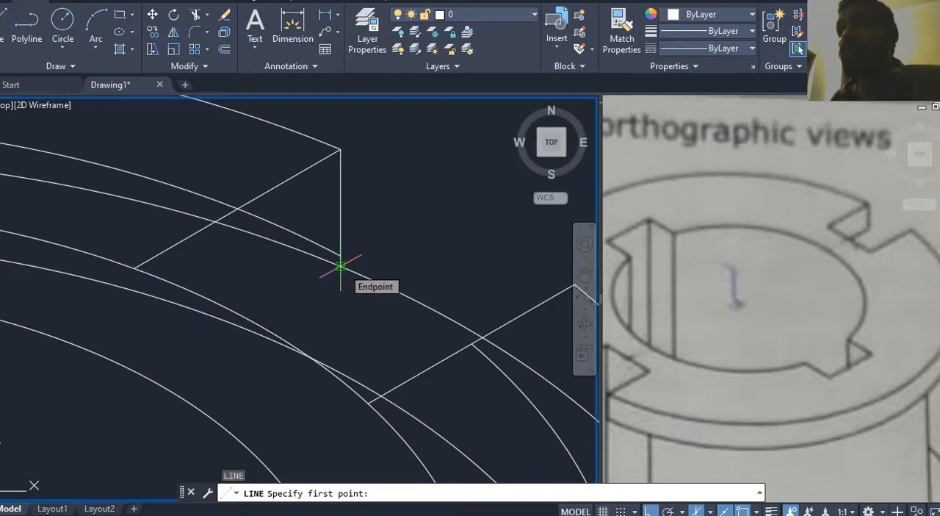
key(Escape)
key(Escape)
Step: Draw a line across the upper-right slot from the inner end of its upper edge to the inner portion of its lower edge
click(724, 266)
middle_drag(757, 273, 745, 256)
scroll(768, 272, down, 2)
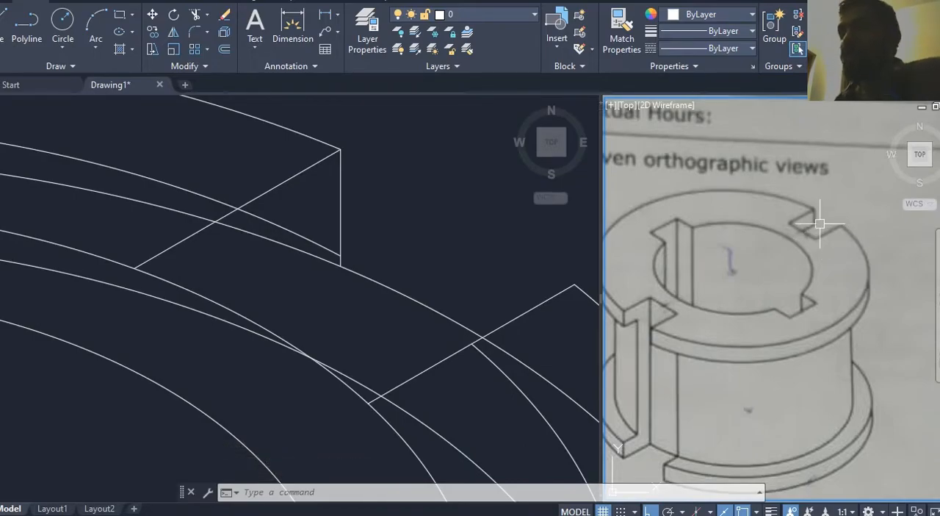
click(364, 293)
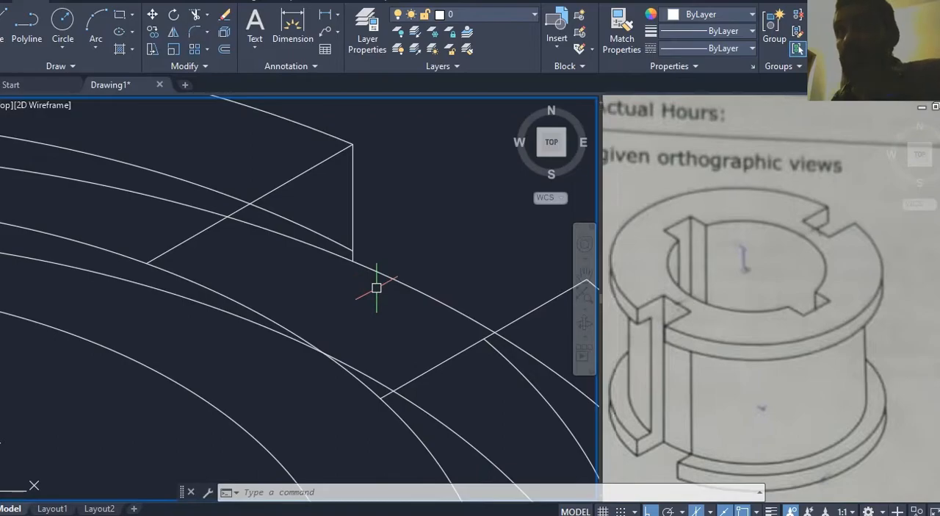
text(l)
key(Return)
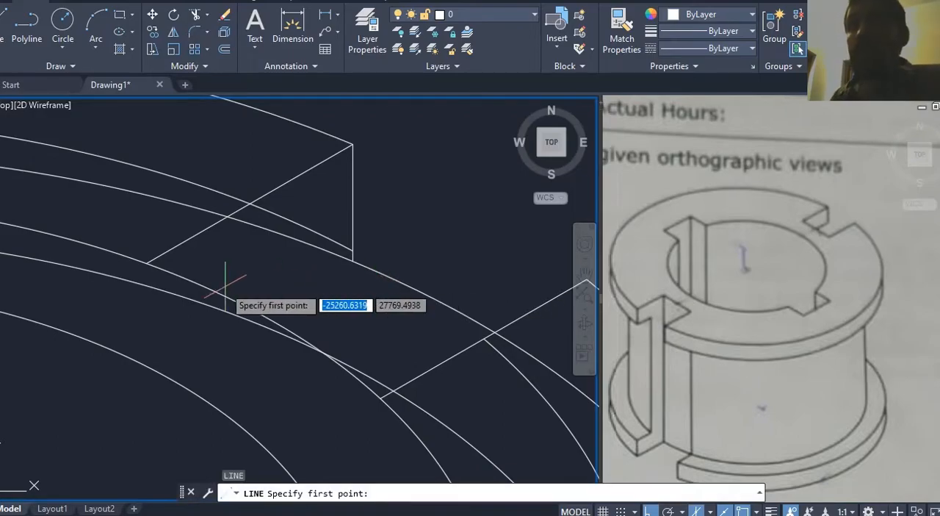
click(147, 263)
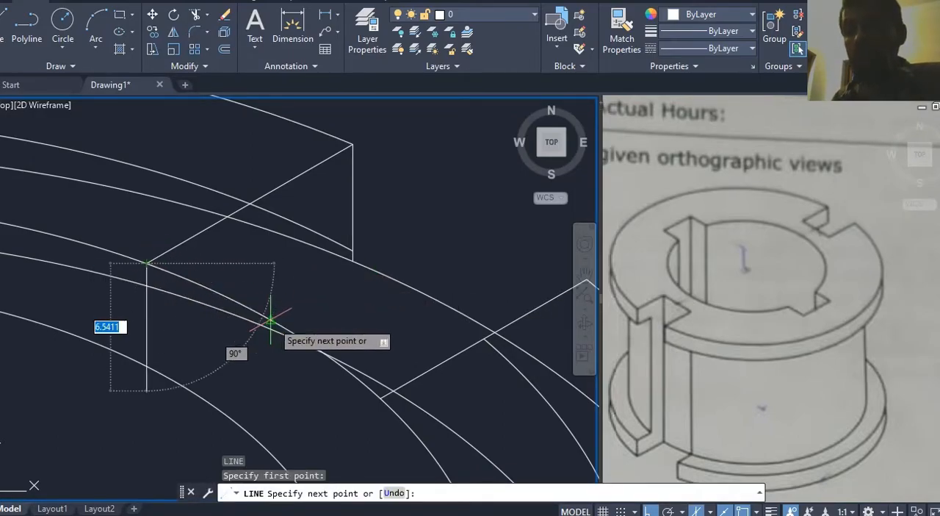
key(F5)
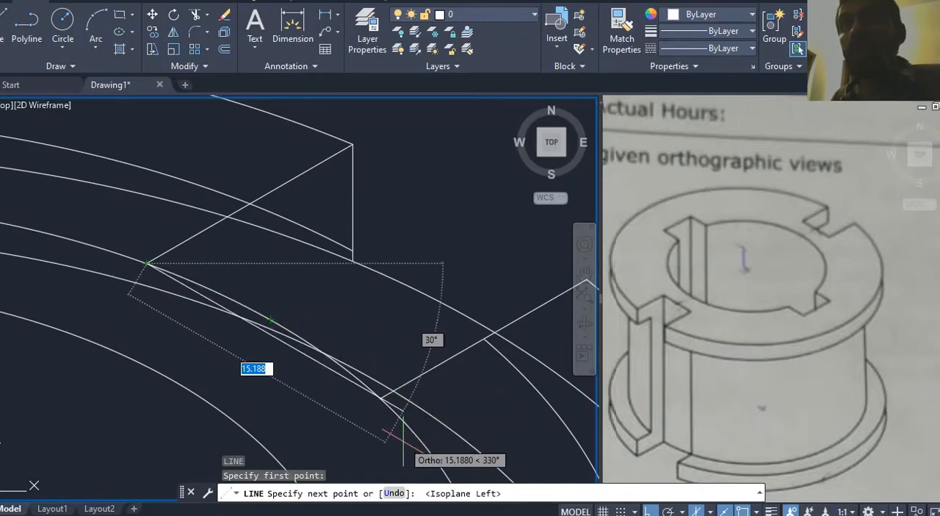
click(397, 390)
key(Escape)
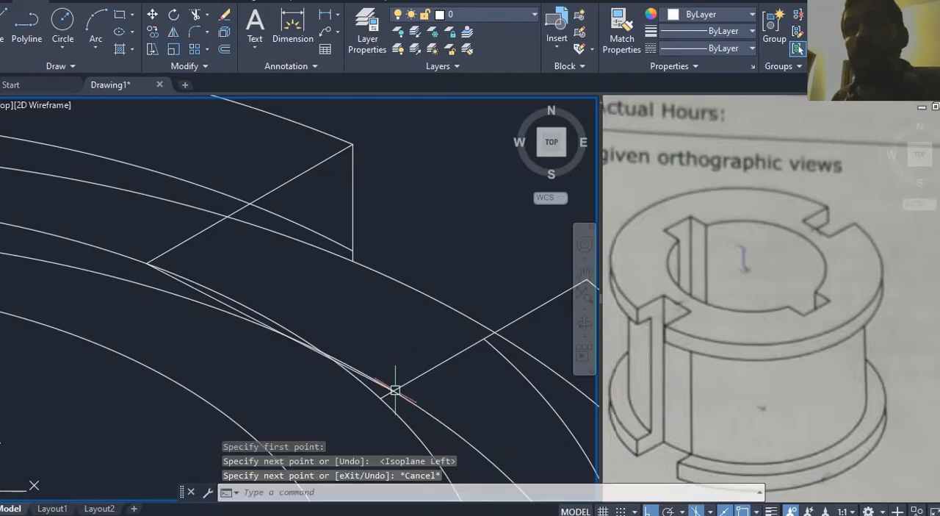
Step: Set the color of the new line across the slot's inner end to Green
scroll(331, 331, up, 2)
scroll(215, 314, up, 2)
scroll(215, 313, up, 1)
click(212, 303)
scroll(308, 292, down, 2)
middle_drag(348, 292, 343, 294)
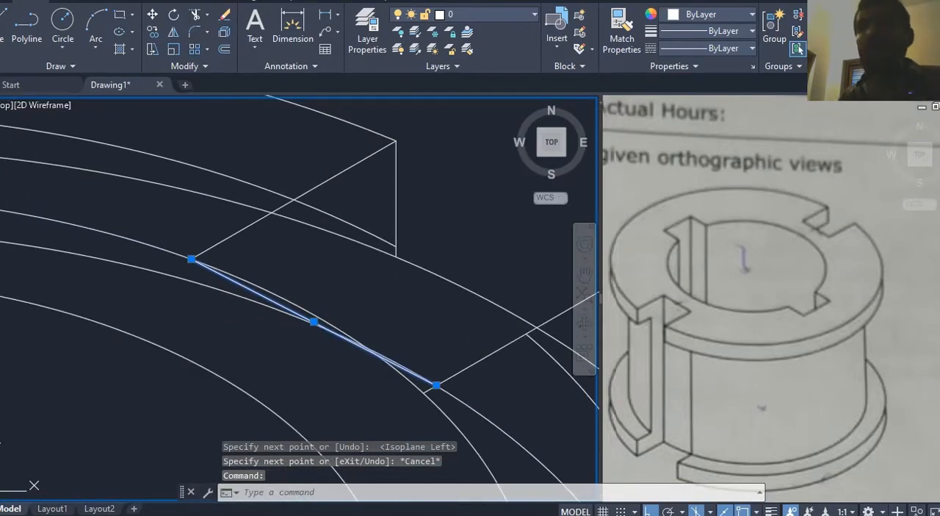
key(ctrl+1)
click(87, 89)
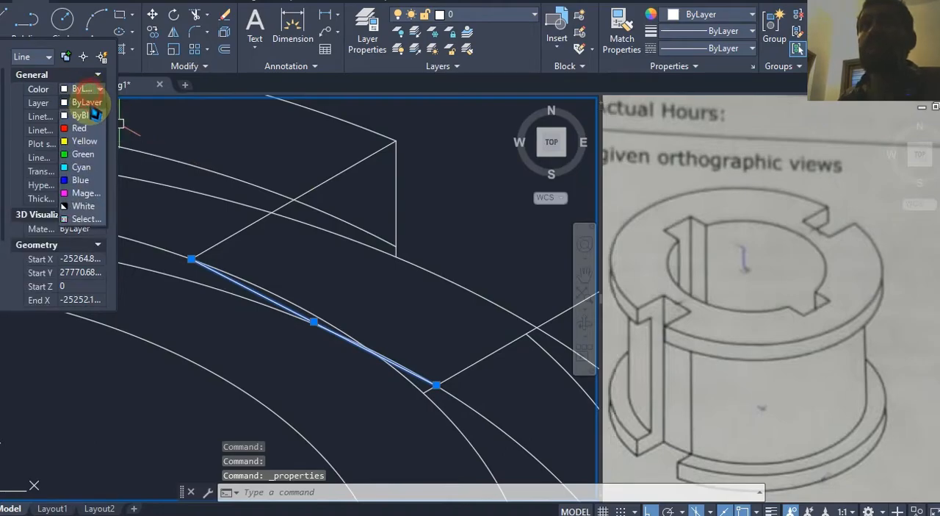
click(90, 158)
key(Escape)
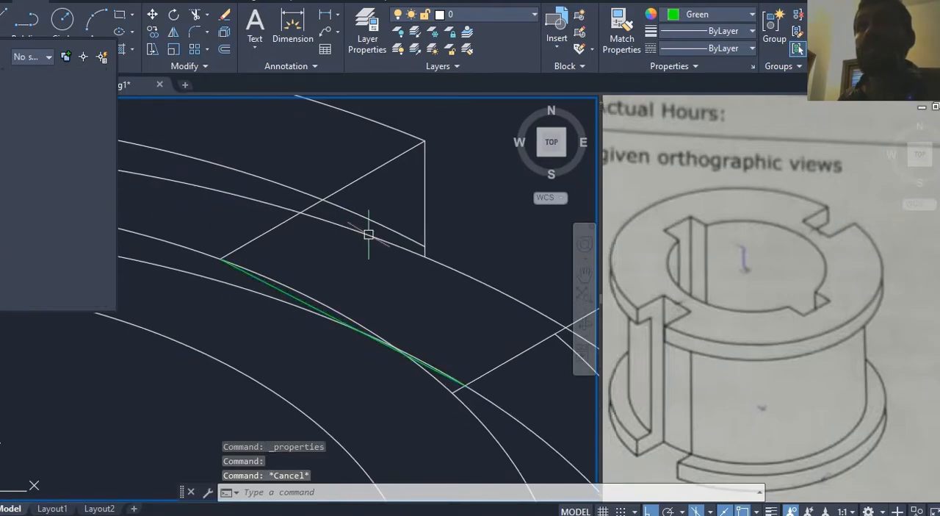
Step: Trim the top-face ellipse portions running alongside the green line at the slot's inner end
key(Escape)
middle_drag(369, 224, 373, 269)
key(Return)
key(Return)
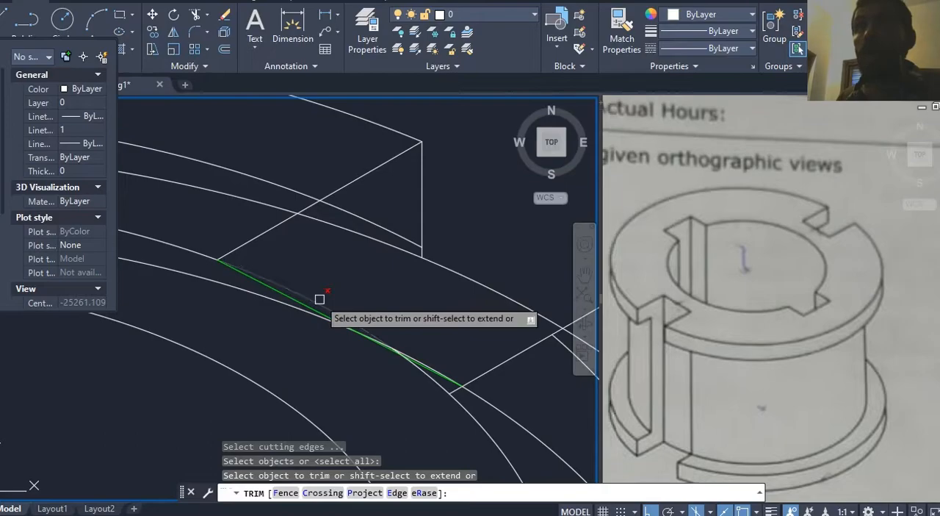
click(321, 301)
scroll(439, 322, up, 2)
click(423, 410)
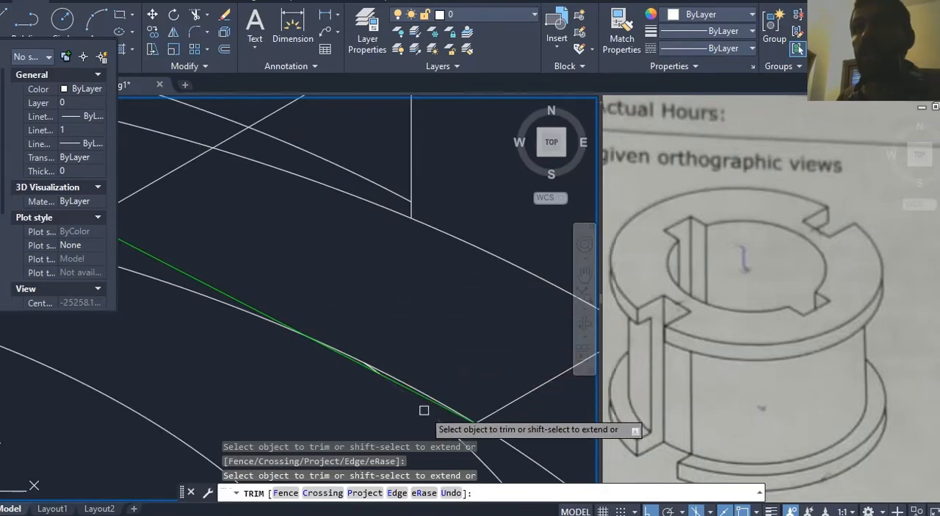
scroll(401, 386, up, 5)
scroll(399, 368, down, 5)
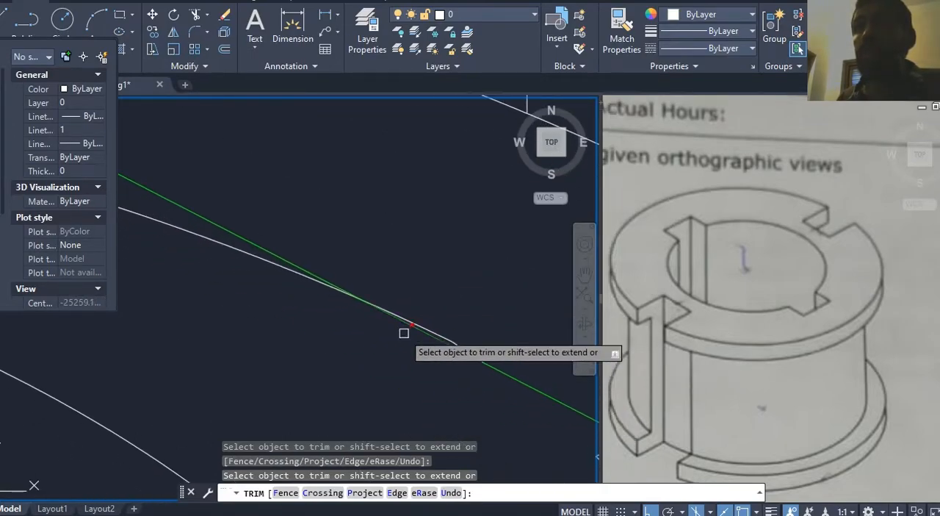
scroll(309, 265, down, 6)
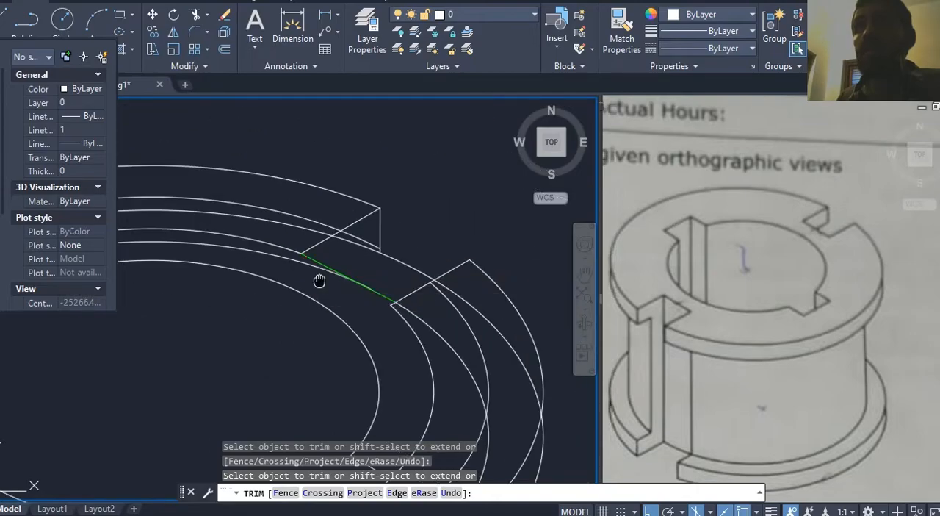
scroll(344, 277, up, 4)
key(Escape)
middle_drag(346, 277, 340, 291)
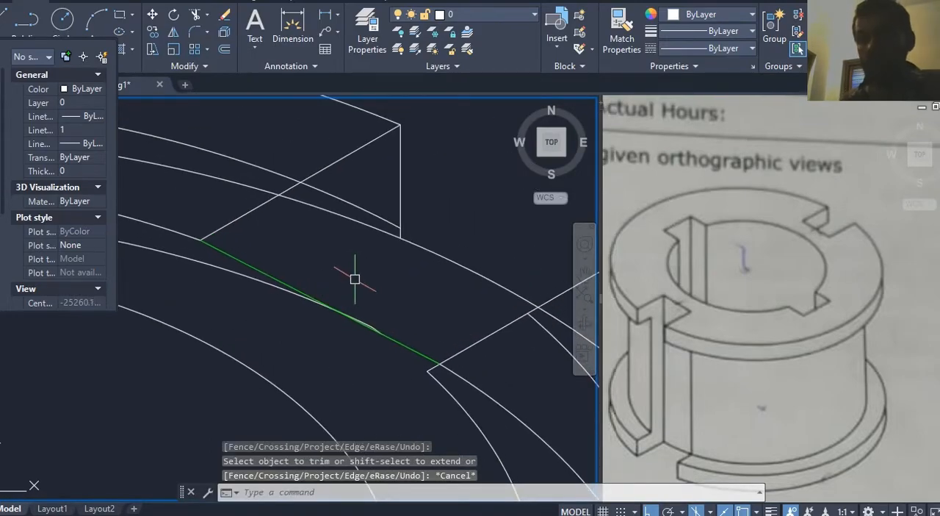
Step: Draw a line from the lower end of the slot's vertical edge, parallel to the slot's upper edge, past the green line
key(l)
key(Return)
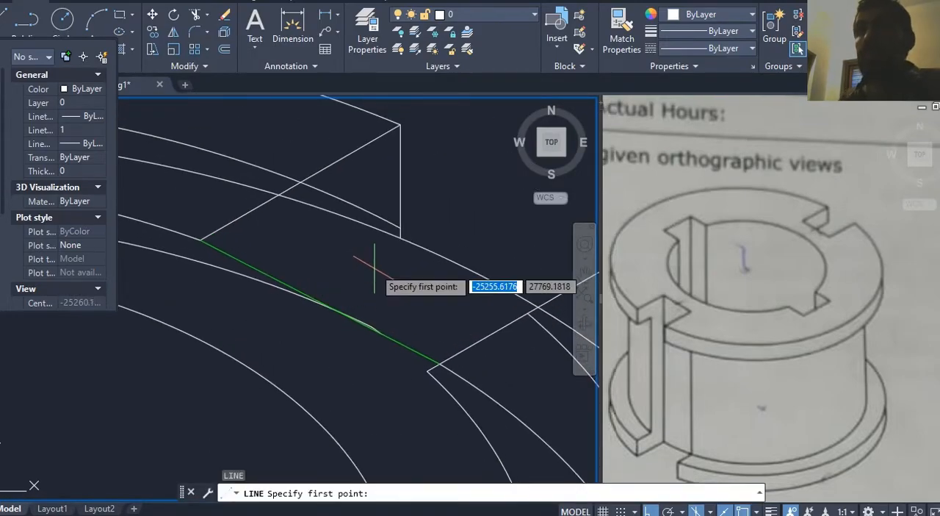
click(401, 236)
key(F8)
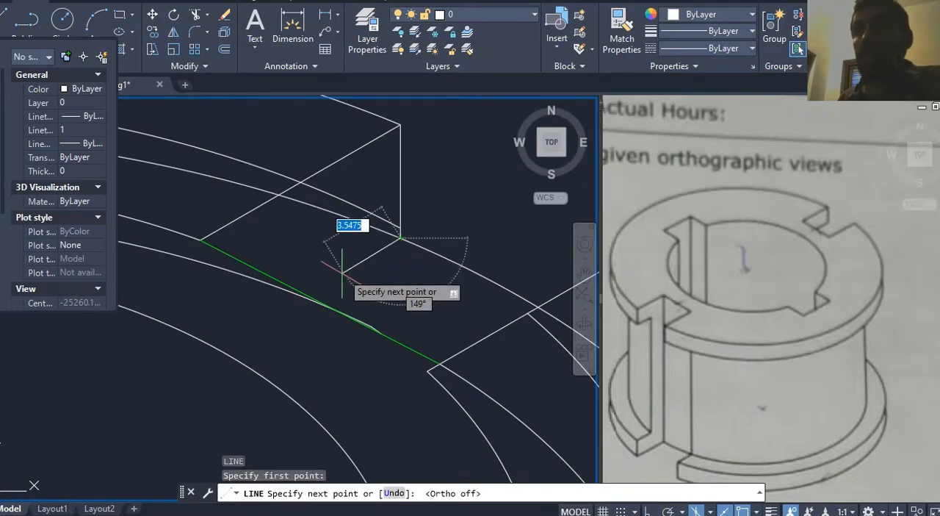
key(F8)
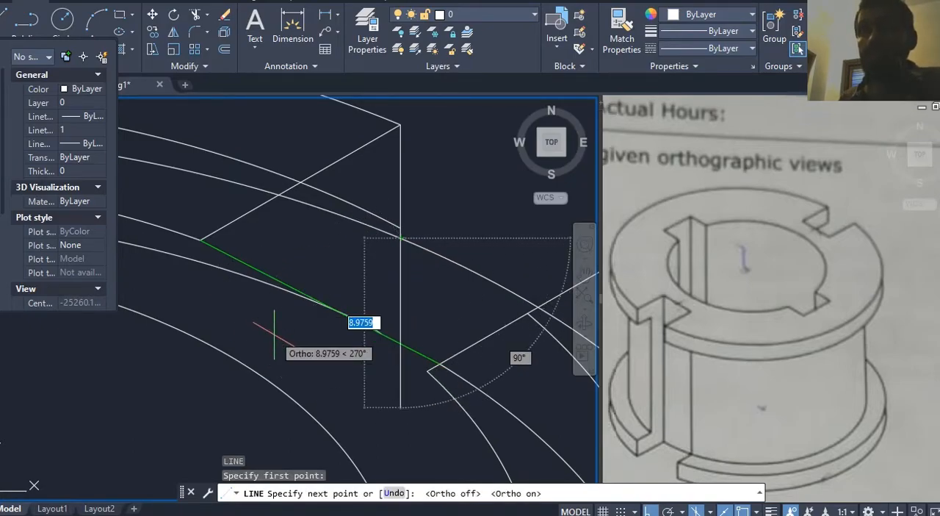
click(277, 316)
key(Return)
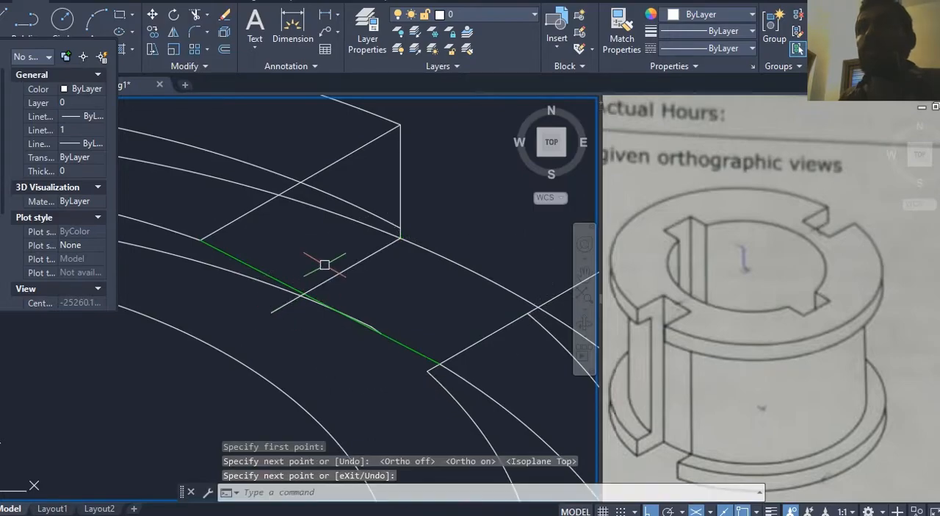
Step: Trim the slot's new lower edge line where it extends past the green line
scroll(324, 265, up, 2)
middle_drag(324, 265, 310, 271)
text(tr)
key(Return)
click(202, 275)
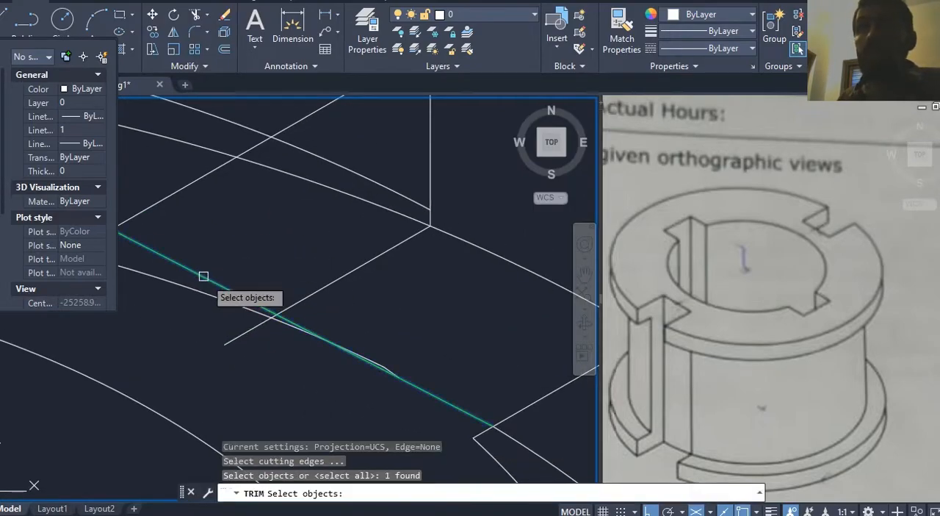
key(Return)
key(Escape)
scroll(373, 340, down, 3)
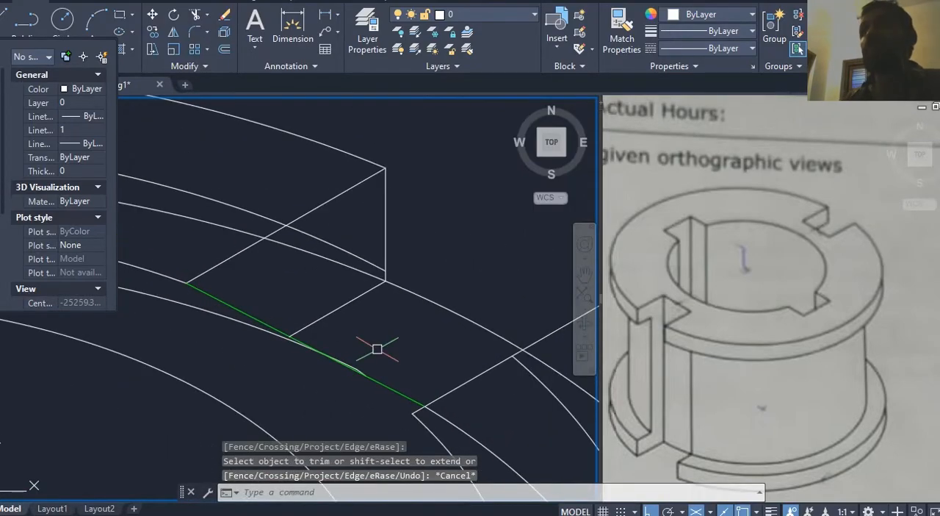
Step: Trim the two ellipse arcs crossing the slot's side face between its upper edge and vertical edge
key(Return)
key(Return)
click(328, 283)
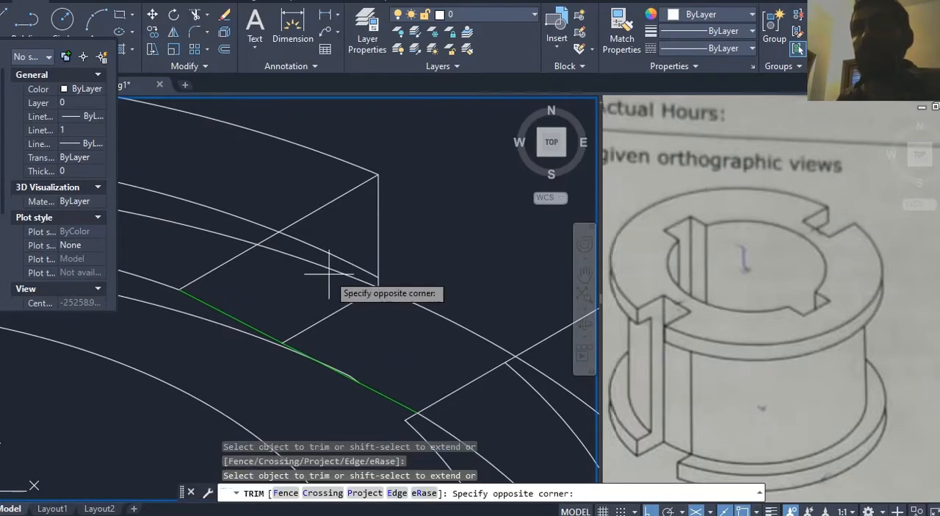
click(329, 242)
scroll(319, 243, down, 1)
key(Escape)
scroll(338, 302, down, 3)
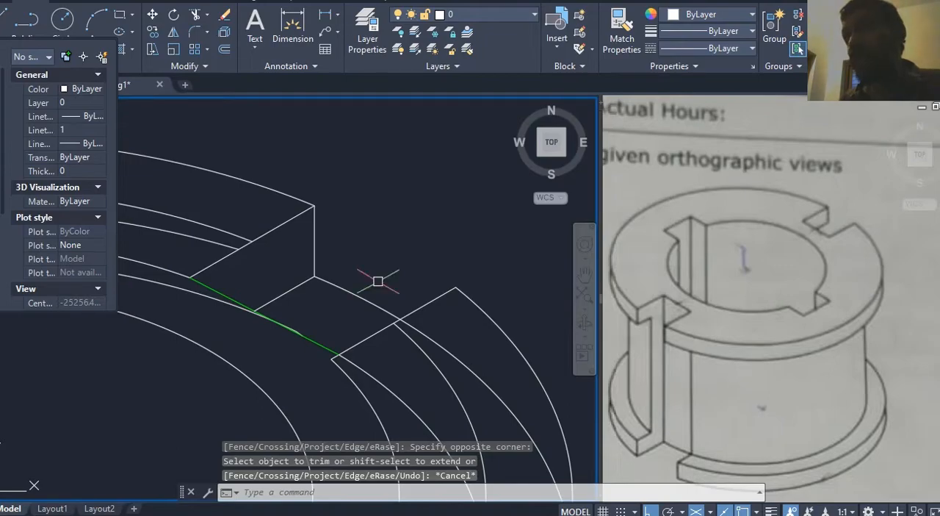
Step: Trim the lowered outer arc spanning the slot opening between its vertical edge and the opposite slot edge
key(Return)
key(Return)
click(348, 291)
middle_drag(421, 262, 420, 240)
key(Escape)
scroll(266, 278, up, 5)
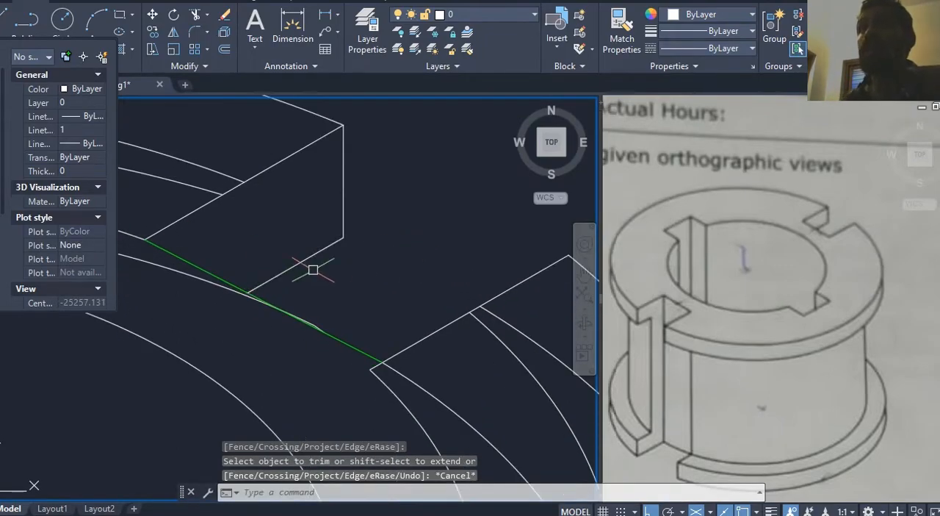
Step: Delete the lowered ellipse arc running from the lower-left slot around the back to the green line
scroll(342, 319, down, 4)
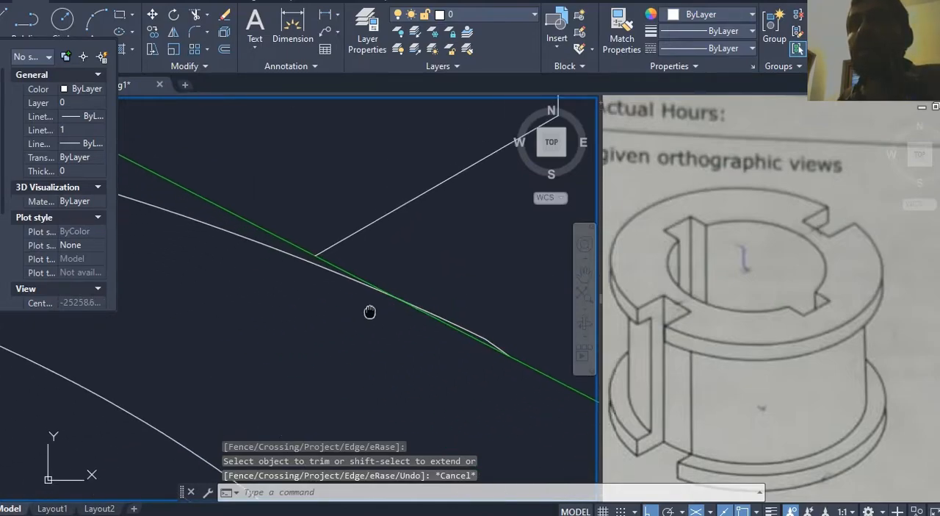
click(291, 274)
scroll(334, 321, down, 5)
mouse_move(362, 320)
middle_down()
mouse_move(387, 191)
mouse_move(470, 213)
middle_up()
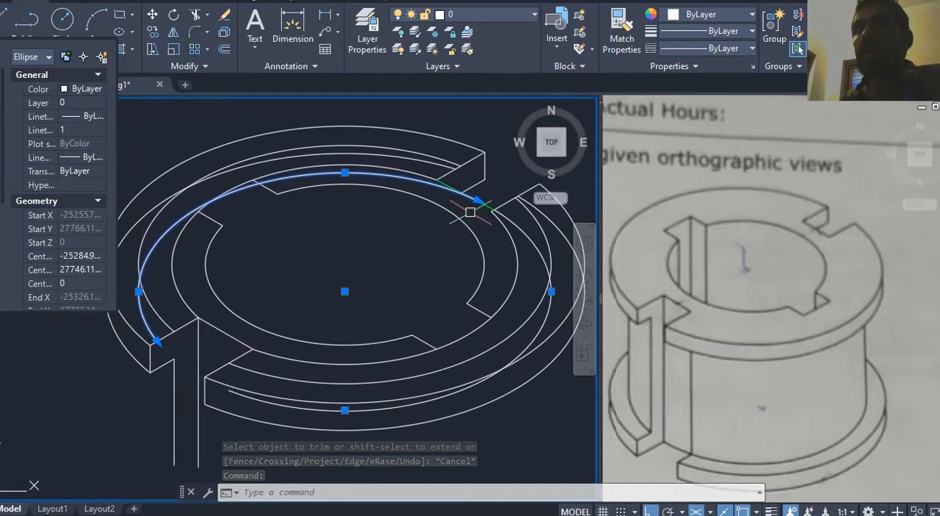
key(Delete)
Step: Delete the tiny leftover ellipse fragment lying on the green line at the flange's upper-right slot
scroll(464, 232, up, 5)
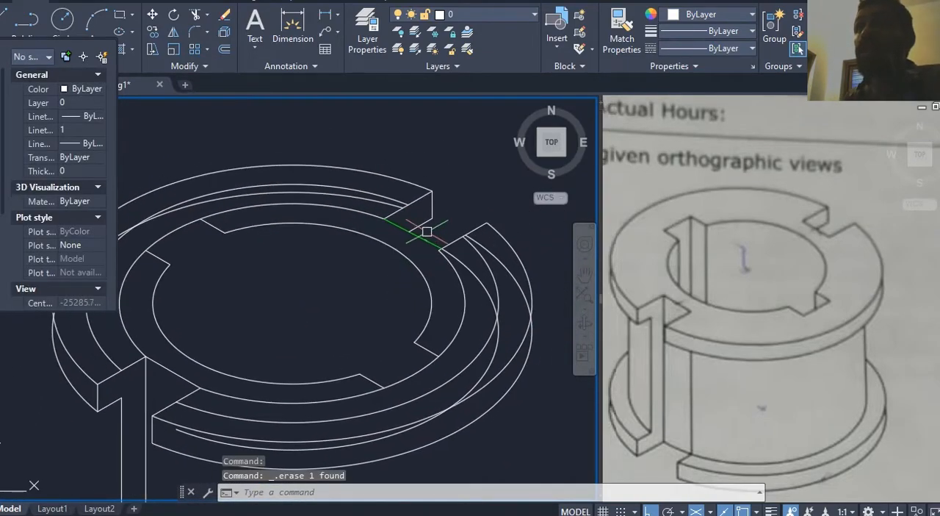
click(391, 254)
click(413, 296)
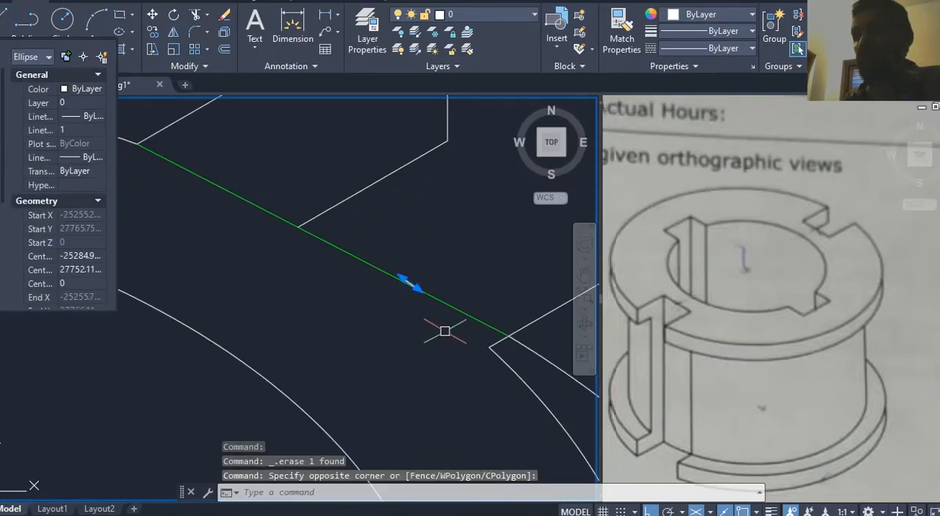
key(Delete)
Step: Draw a vertical line down from the right inner corner of the bore's upper-left keyway, past the bore's front edge, in the right isoplane
scroll(381, 301, down, 3)
middle_drag(447, 250, 393, 235)
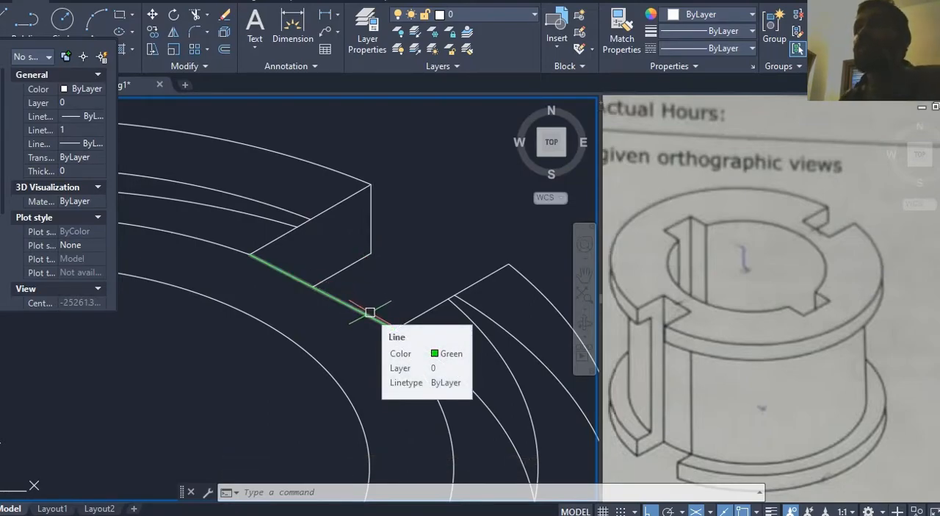
mouse_move(373, 287)
middle_down()
mouse_move(389, 246)
mouse_move(399, 264)
mouse_move(437, 256)
middle_up()
scroll(402, 279, down, 3)
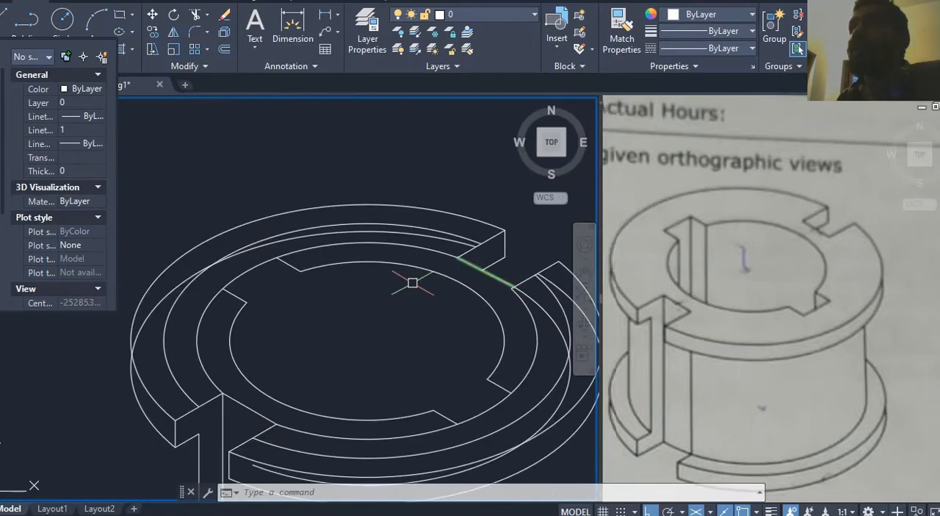
middle_drag(323, 280, 334, 271)
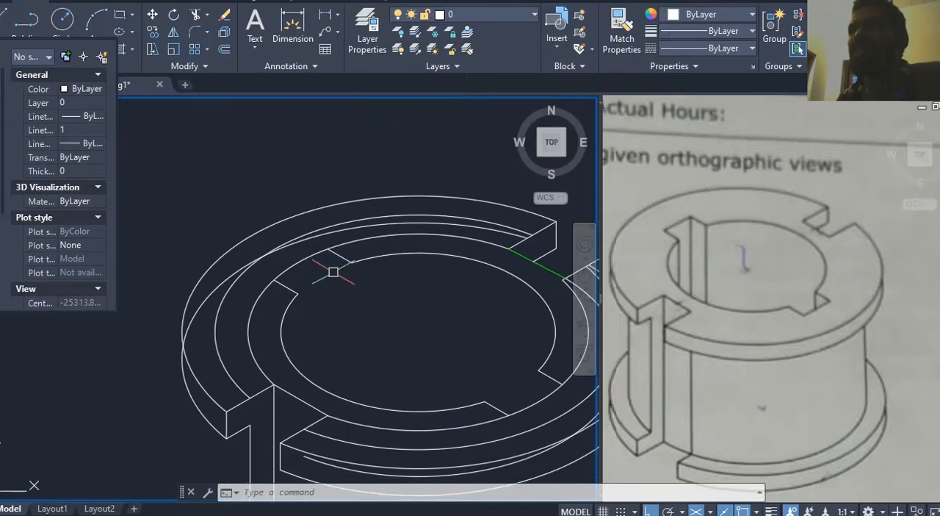
text(l)
key(Return)
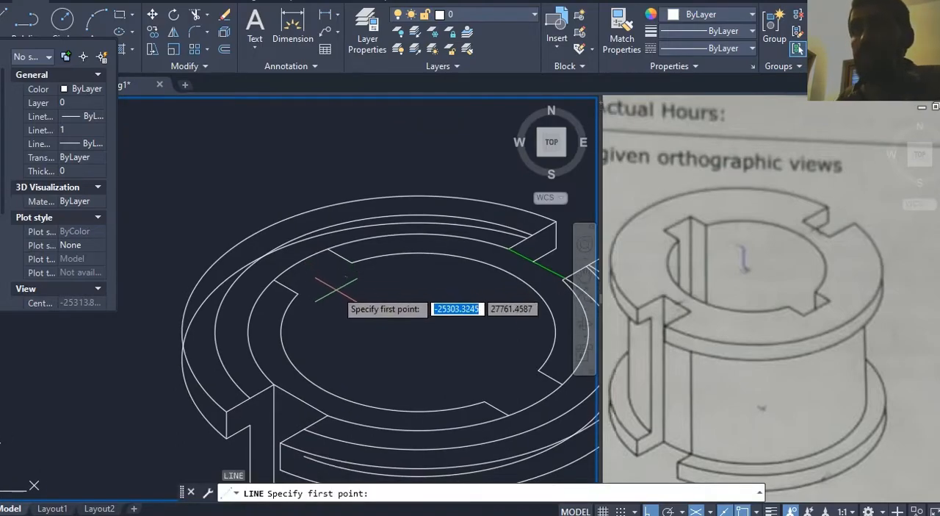
key(F5)
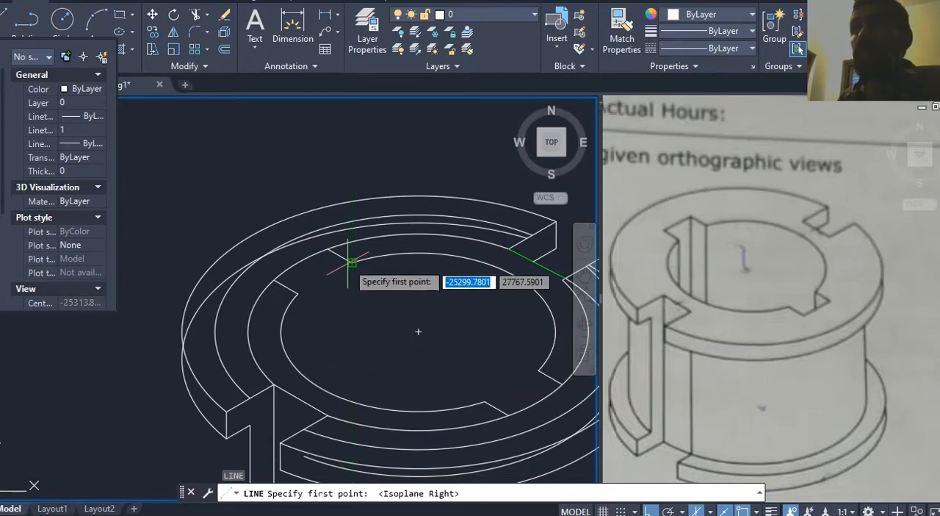
click(352, 262)
scroll(371, 286, up, 5)
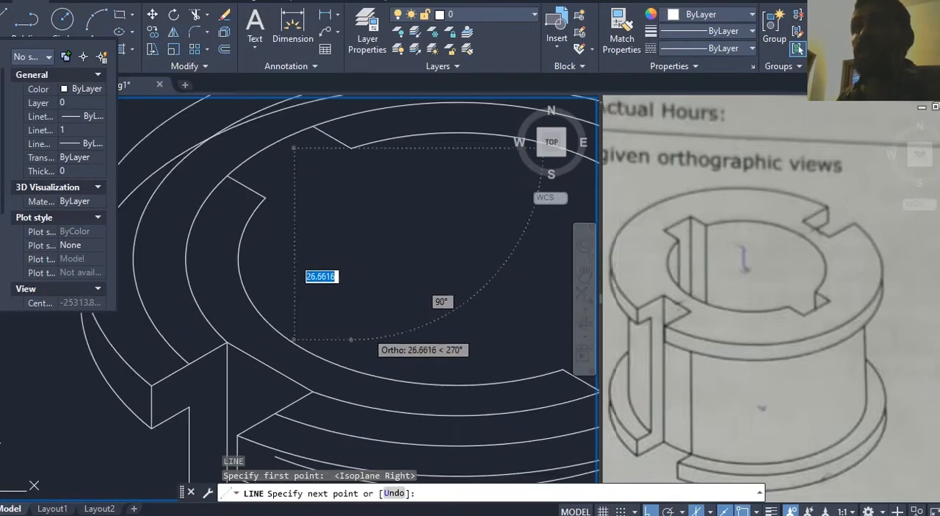
click(342, 413)
key(Return)
scroll(386, 307, down, 2)
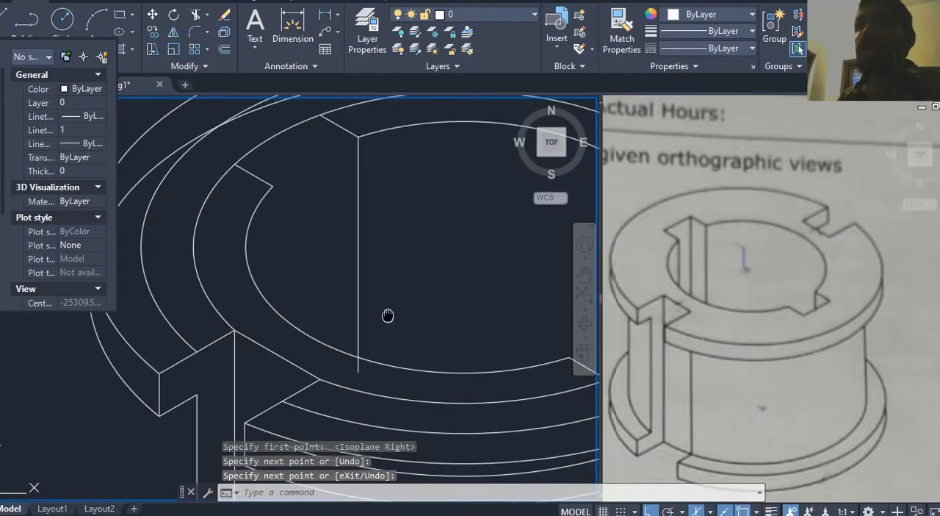
Step: Draw vertical lines down from the upper-left keyway's back corner and from its left inner corner, past the bore's front edge
middle_drag(389, 311, 397, 356)
key(Return)
click(328, 159)
middle_drag(334, 346, 345, 288)
click(344, 347)
key(Return)
middle_drag(305, 182, 337, 193)
key(Return)
click(327, 183)
click(345, 321)
key(Return)
Step: Draw a straight line joining the two outer corners of the upper-left keyway
mouse_move(359, 231)
middle_down()
mouse_move(357, 260)
mouse_move(340, 263)
middle_up()
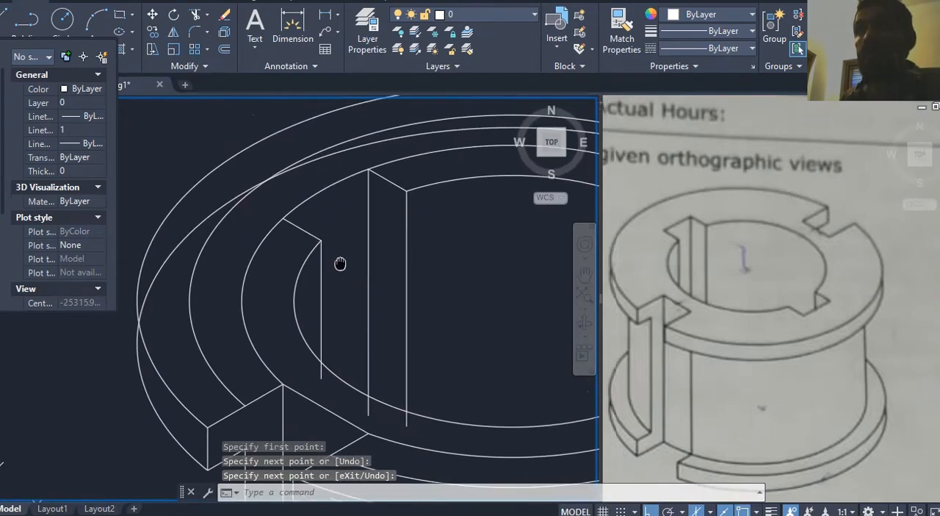
key(Return)
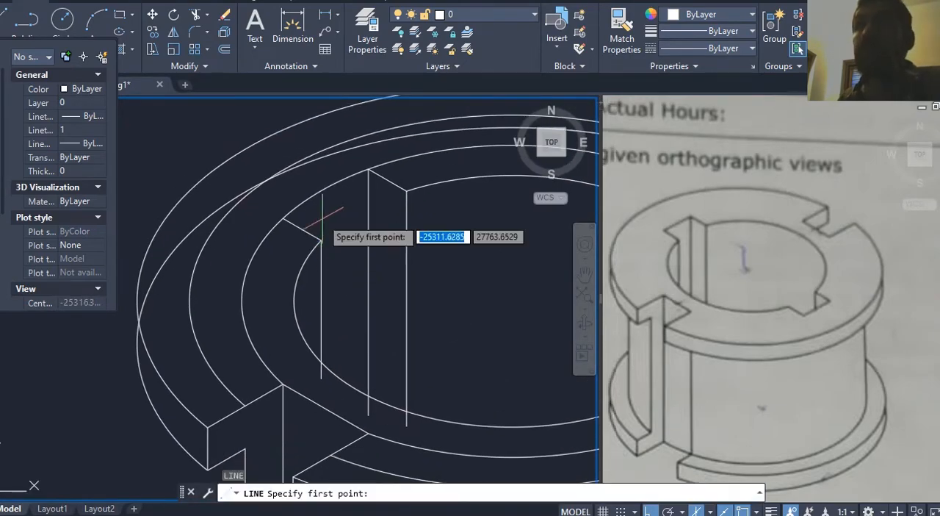
click(283, 218)
click(369, 170)
key(Escape)
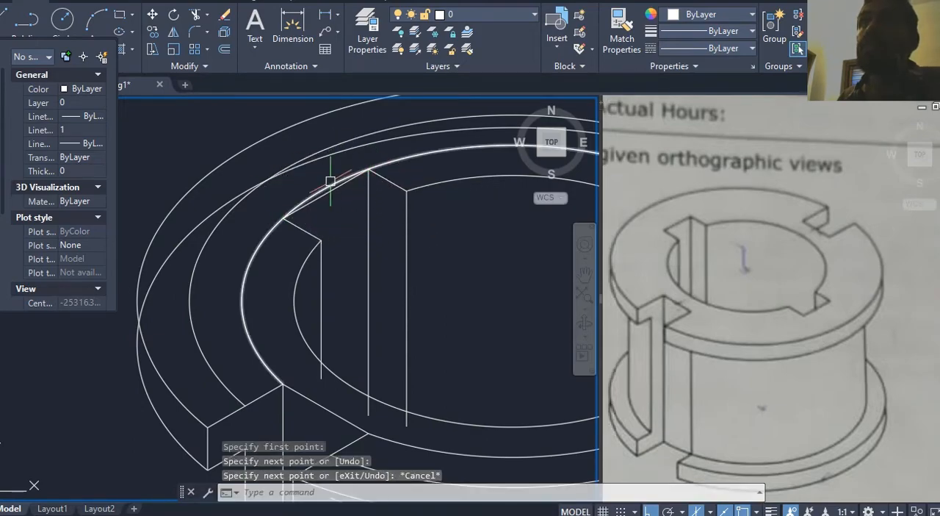
Step: Trim the curved arc between the outer corners of the upper-left keyway, keeping its straight back edge
scroll(328, 204, up, 2)
text(tr)
key(Return)
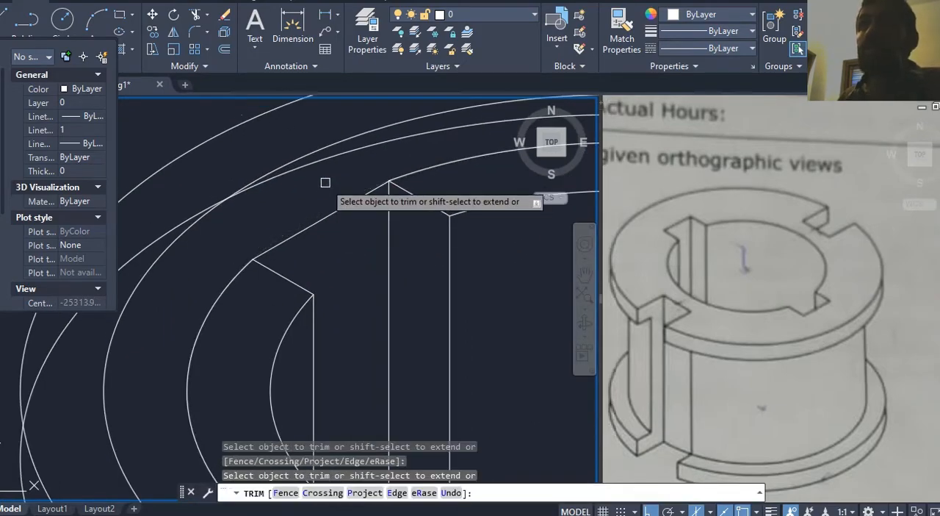
scroll(323, 180, down, 2)
mouse_move(316, 180)
middle_down()
mouse_move(326, 218)
mouse_move(321, 203)
middle_up()
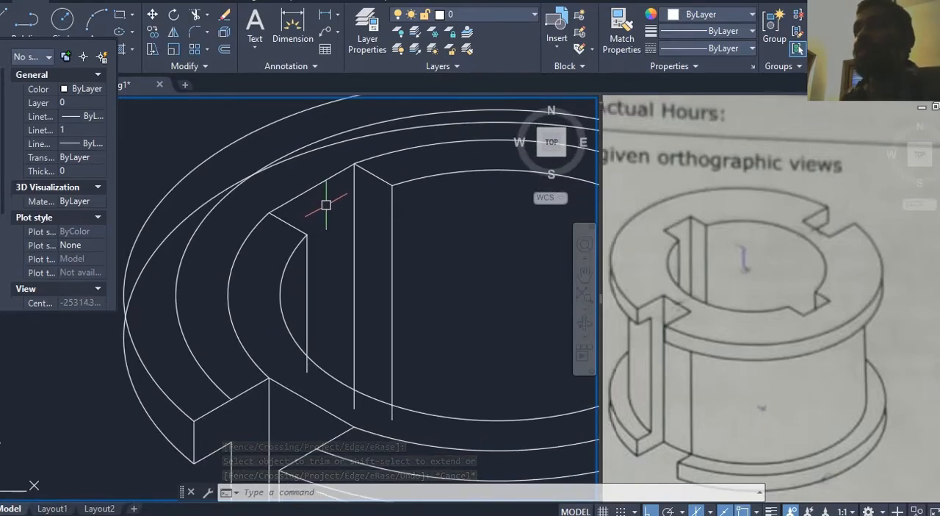
Step: Trim the three vertical keyway lines where they extend below the bore's front edge
middle_drag(340, 224, 342, 204)
key(Return)
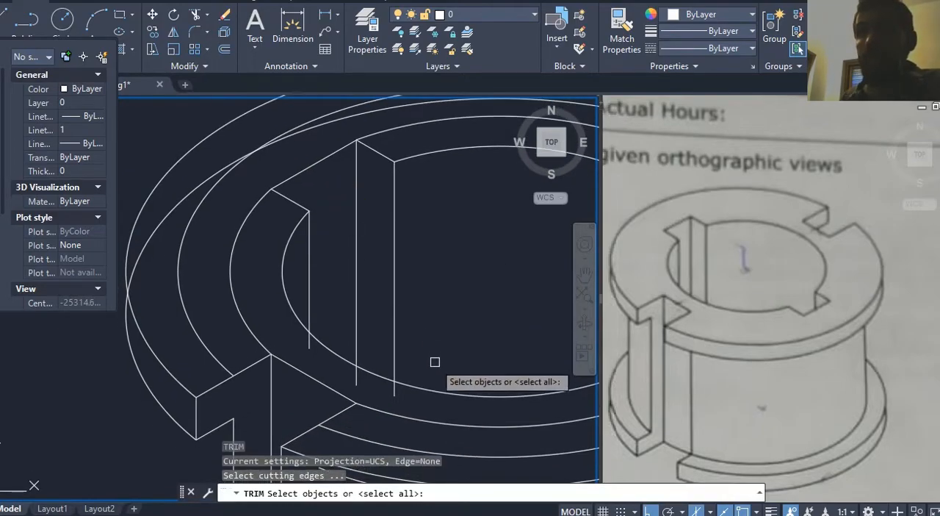
click(418, 368)
key(Return)
click(396, 392)
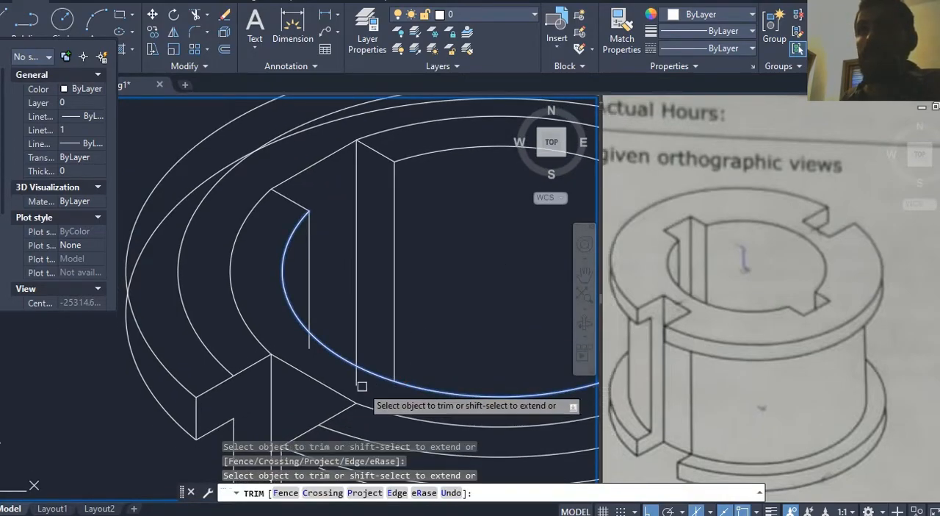
key(Escape)
scroll(355, 277, down, 3)
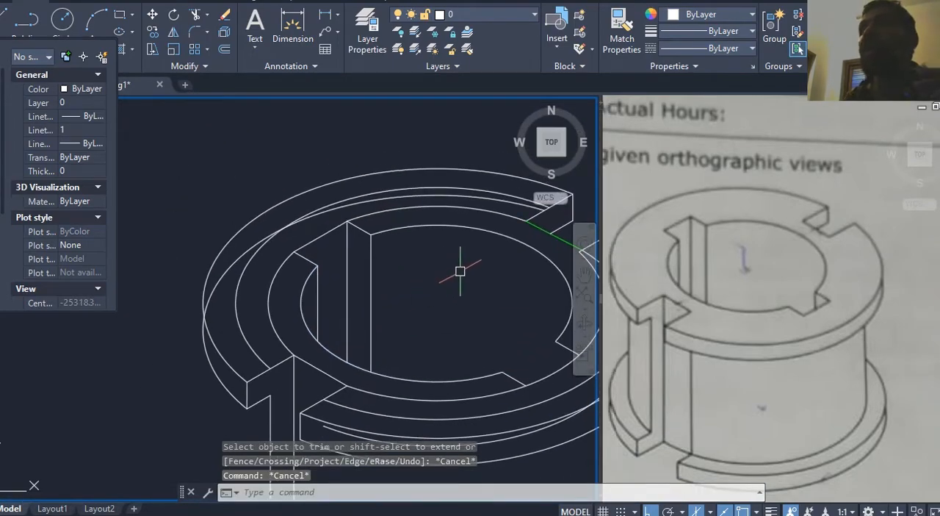
Step: Draw a straight line joining the two outer corners of the bore's lower-right keyway
middle_drag(461, 272, 418, 233)
middle_drag(389, 275, 366, 269)
mouse_move(452, 293)
middle_down()
mouse_move(445, 298)
mouse_move(458, 299)
middle_up()
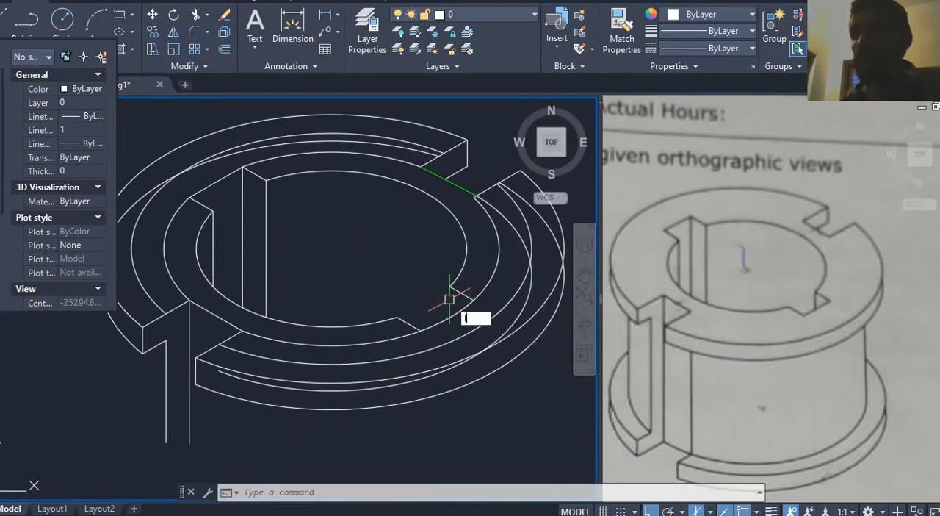
key(Return)
scroll(434, 294, up, 4)
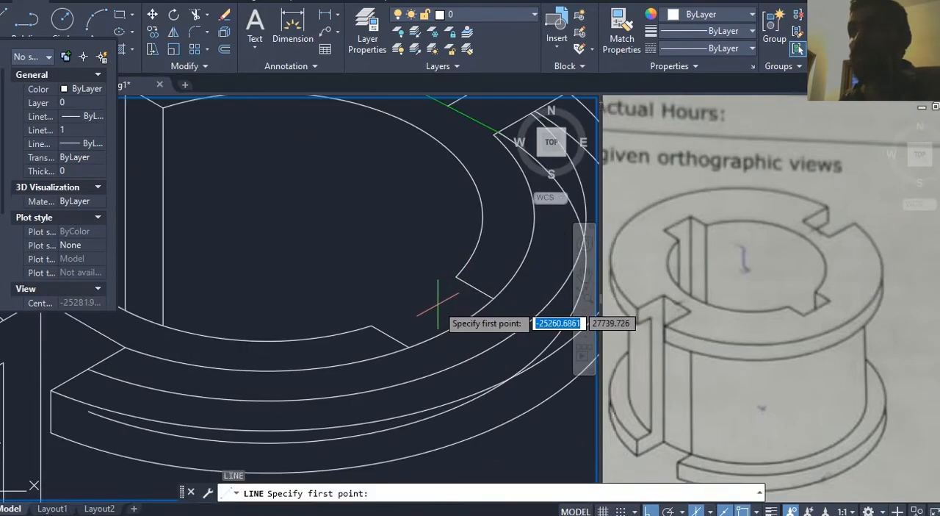
click(402, 340)
click(484, 292)
key(Escape)
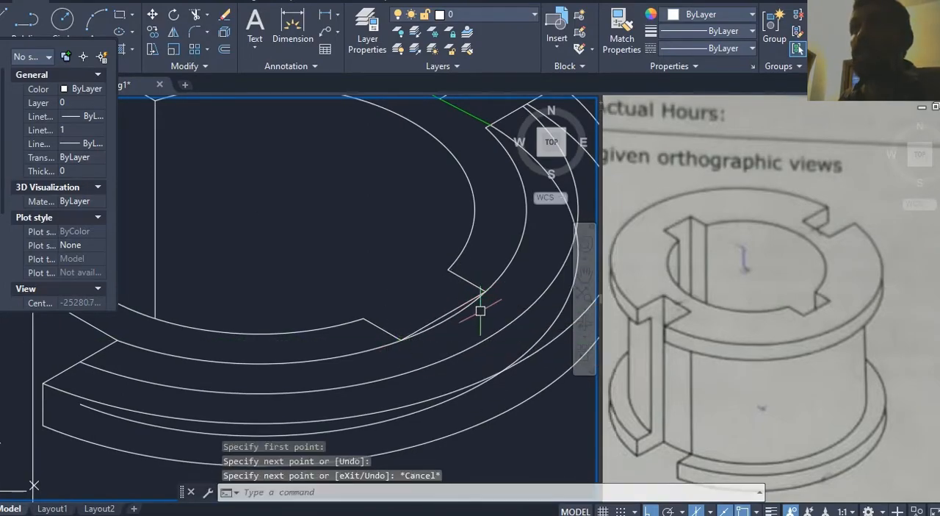
Step: Examine the reference drawing's orthographic and isometric views for the shape of the bore's keyways
click(790, 320)
scroll(773, 283, down, 5)
scroll(758, 298, up, 6)
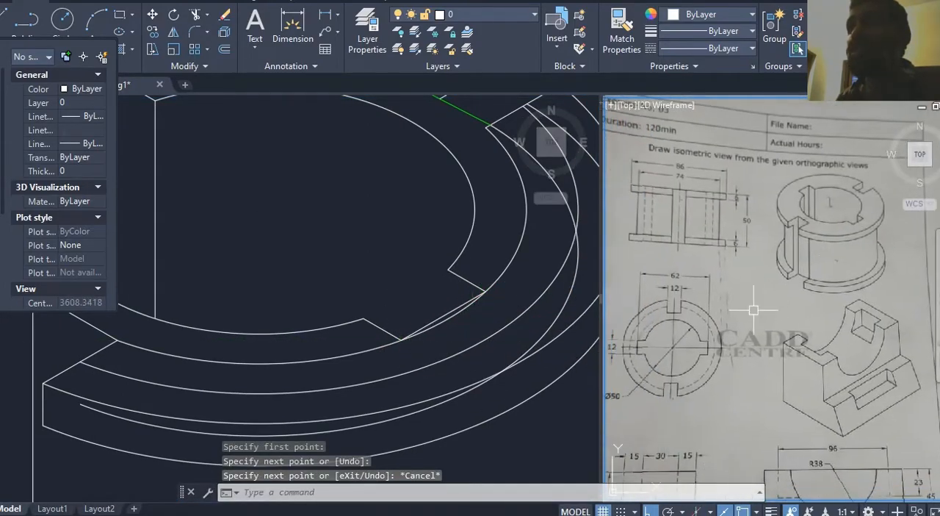
scroll(704, 334, up, 3)
scroll(699, 313, down, 5)
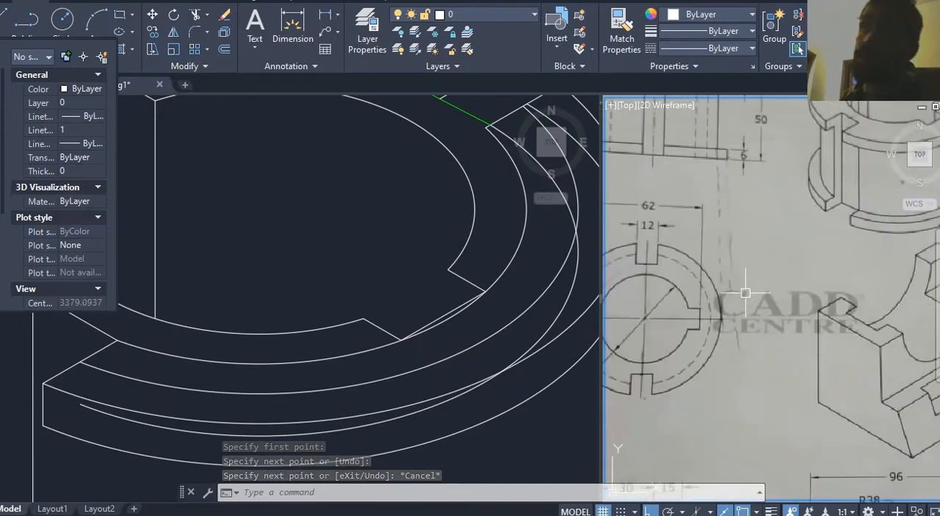
middle_drag(745, 283, 660, 349)
scroll(783, 287, up, 6)
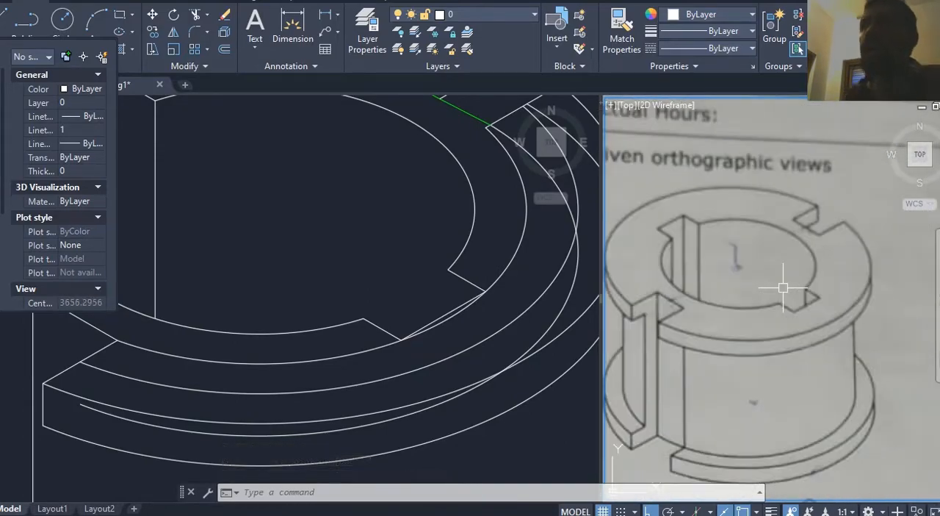
Step: Trim the curved arc between the outer corners of the lower-right keyway, keeping its straight edge
key(Escape)
key(Escape)
text(tr)
key(Return)
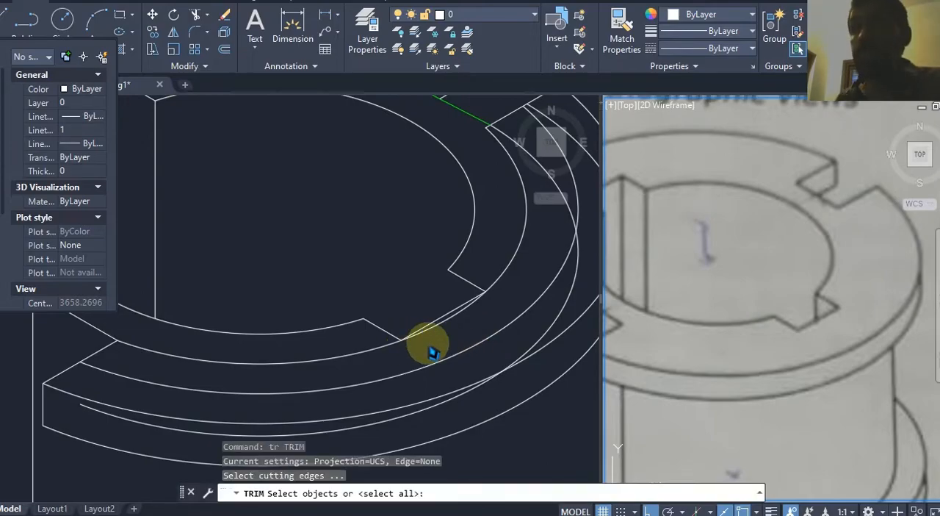
key(Return)
click(451, 327)
click(448, 326)
middle_drag(448, 333, 446, 338)
key(Escape)
key(Escape)
Step: Draw a short vertical line down from the lower-right keyway's upper inner corner, past its straight outer edge
text(l)
key(Return)
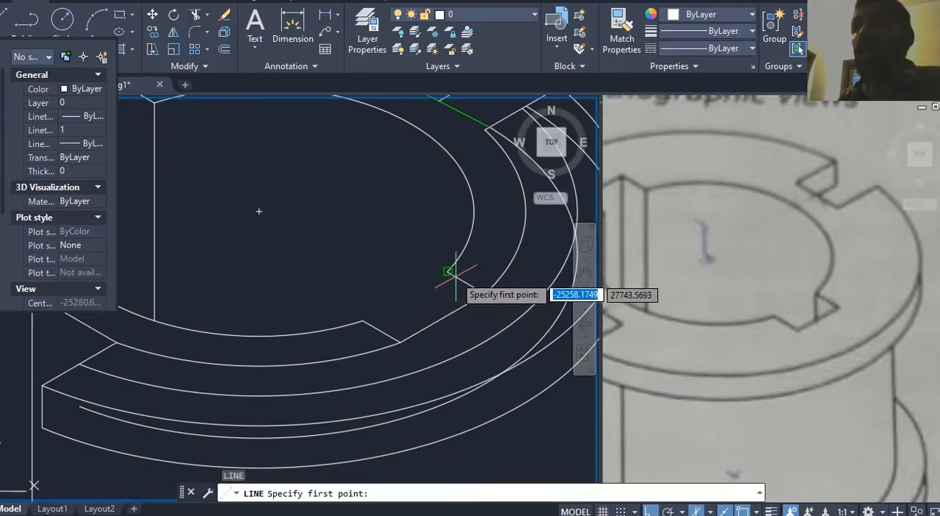
click(448, 270)
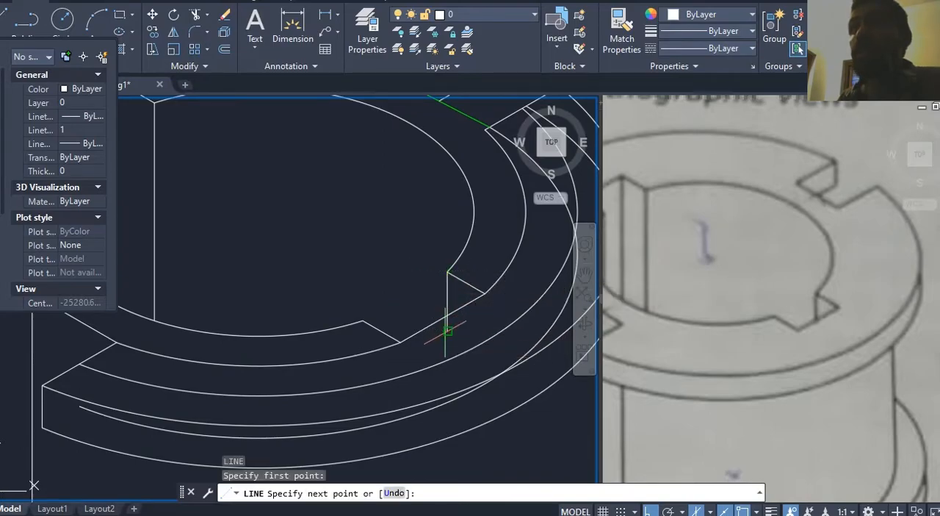
click(447, 329)
key(Return)
middle_drag(459, 329, 464, 322)
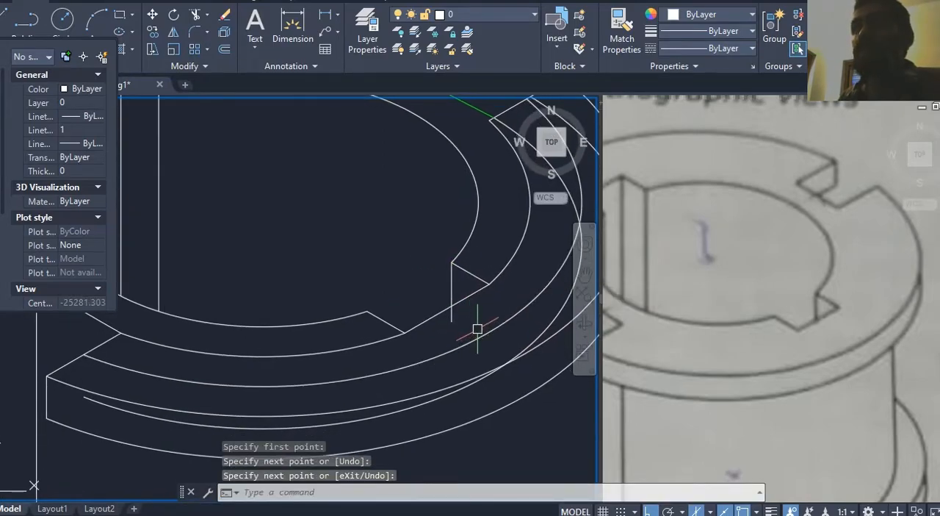
Step: Trim the short vertical line where it extends below the lower-right keyway's straight edge
key(Return)
key(Return)
click(455, 319)
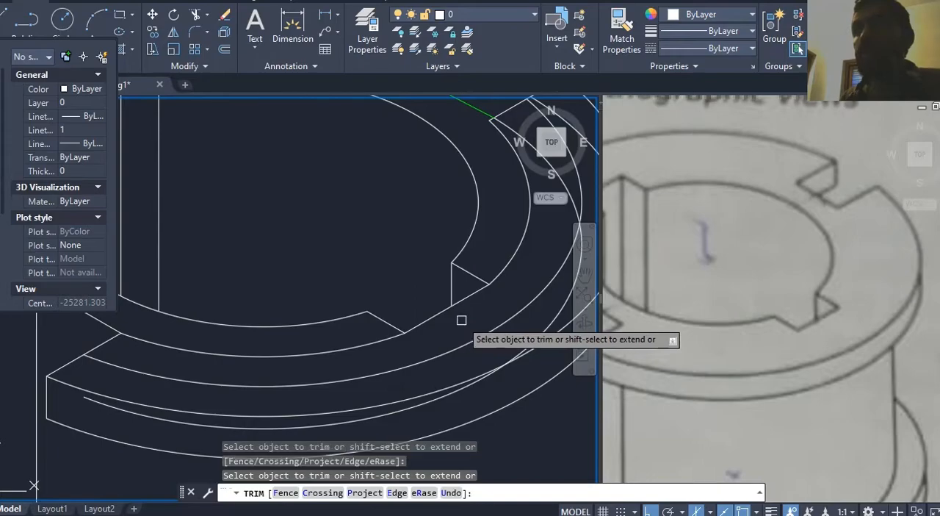
scroll(462, 320, down, 2)
key(Escape)
key(Escape)
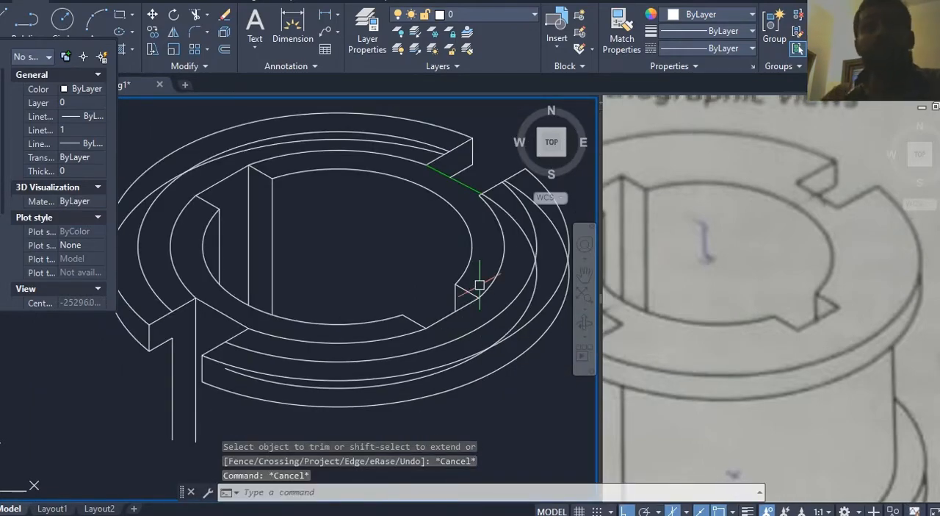
key(Escape)
Step: Delete the lowered ellipse arc crossing the front of the flange between its top and bottom outer edges
mouse_move(358, 218)
middle_down()
mouse_move(399, 205)
mouse_move(391, 191)
middle_up()
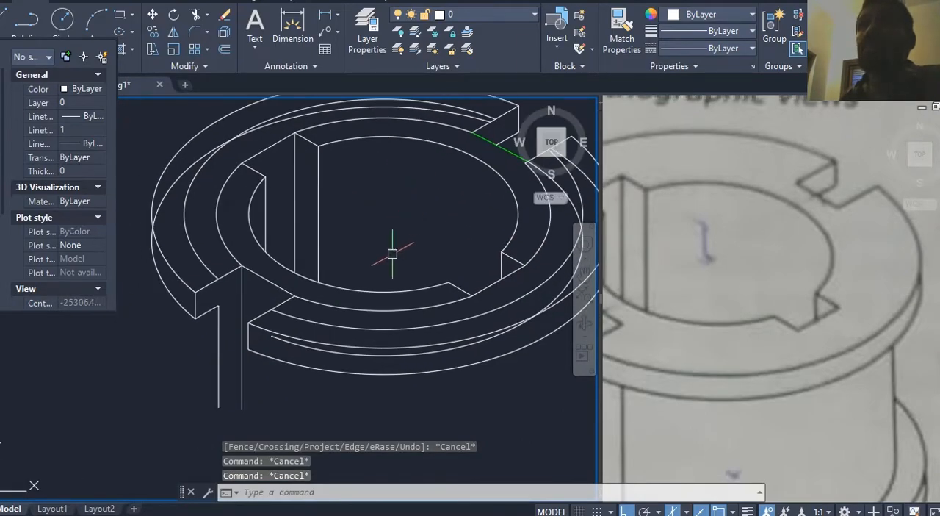
click(326, 347)
key(Delete)
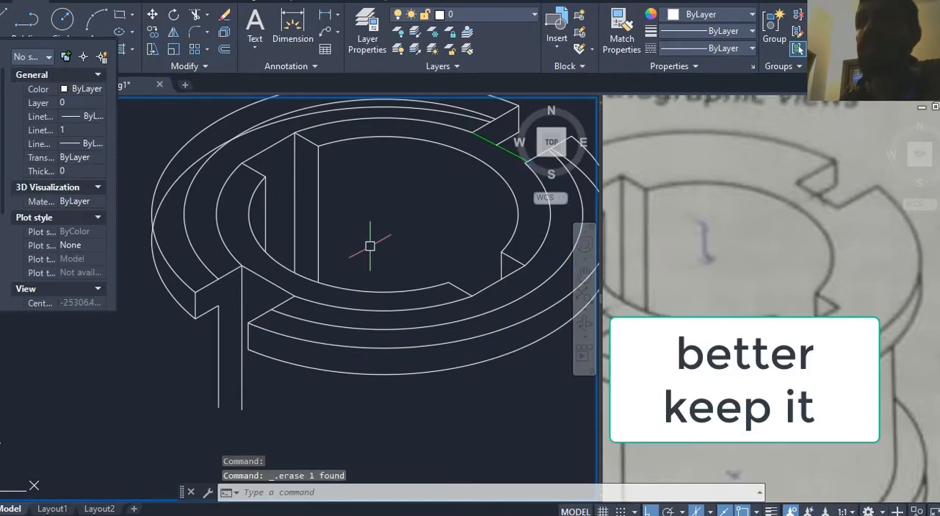
Step: Compare with the reference isometric view and delete the middle ellipse arc on the front half of the flange's top face
click(663, 269)
scroll(720, 271, down, 4)
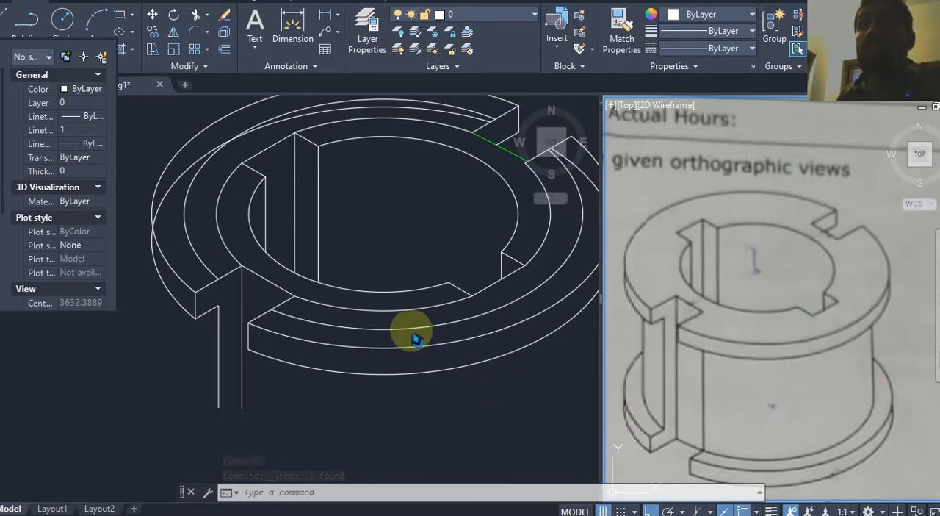
click(326, 320)
click(326, 319)
key(Delete)
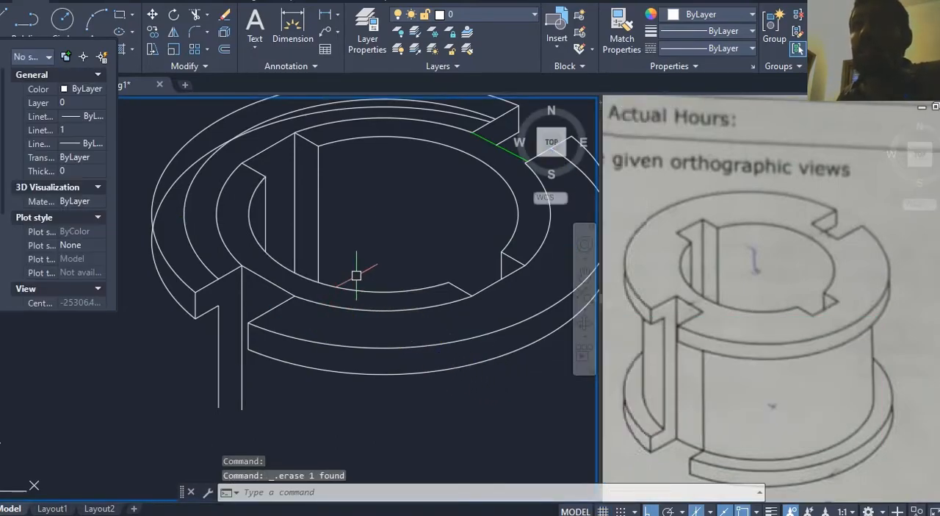
Step: Trim the top flange's lowered outer ellipse arc where it runs across the top face, using the upper outer edge as the boundary
middle_drag(211, 237, 219, 239)
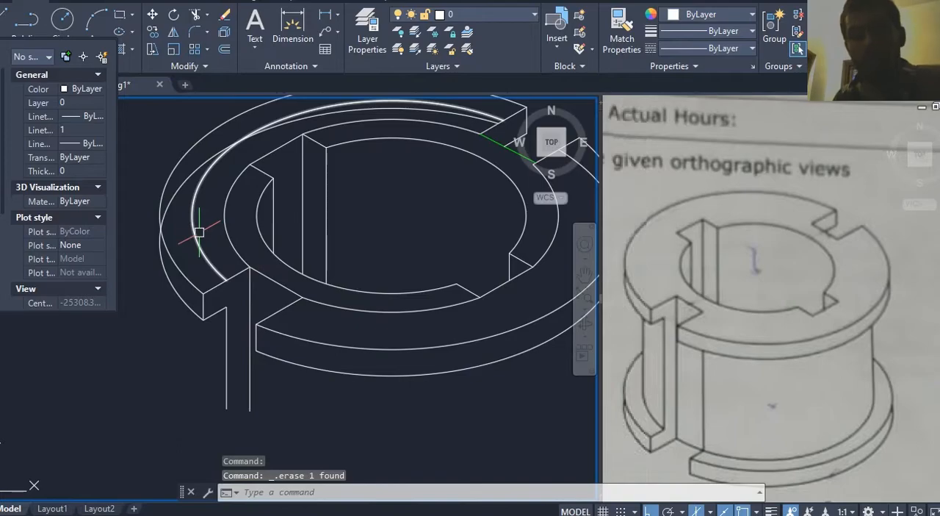
text(tr)
key(Return)
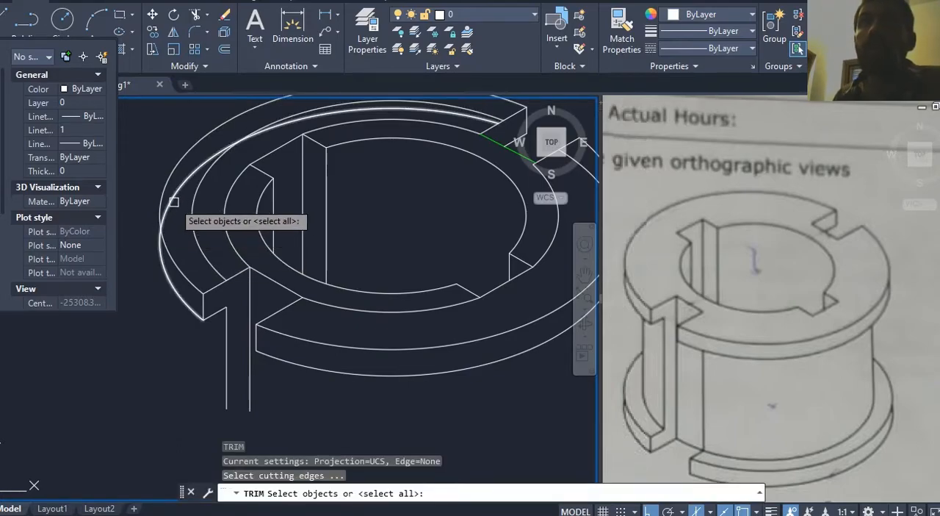
click(168, 241)
key(Return)
mouse_move(172, 204)
middle_down()
mouse_move(166, 233)
mouse_move(130, 245)
mouse_move(173, 212)
middle_up()
key(Escape)
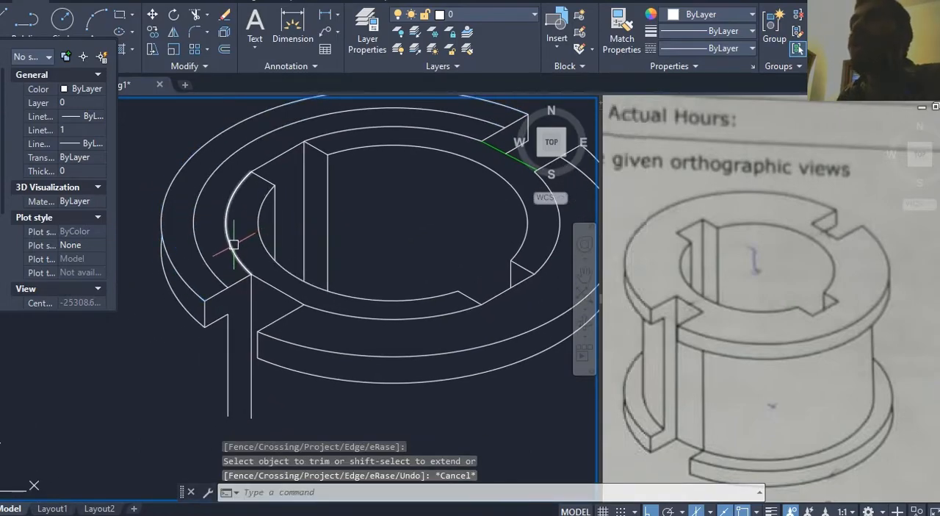
Step: Delete the leftover middle ellipse arc on the rear left part of the flange's top face
click(207, 249)
click(194, 252)
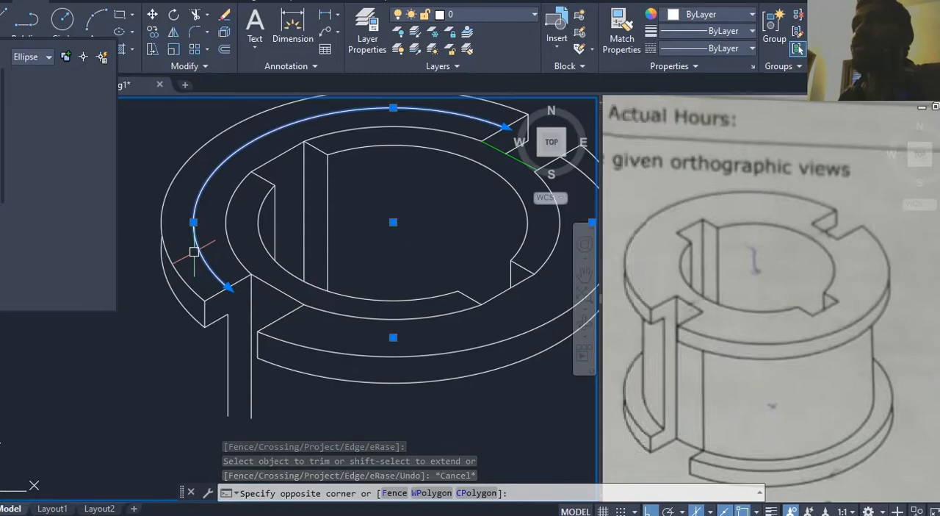
middle_drag(229, 240, 186, 262)
key(Delete)
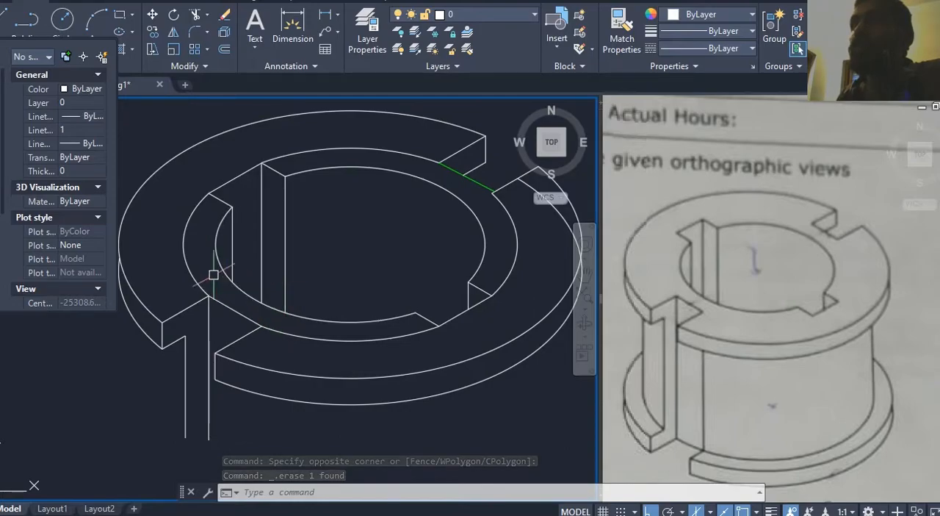
Step: Delete the left, rear, right and front arcs of the ellipse just outside the bore on the flange's top face
click(187, 256)
click(181, 216)
key(Delete)
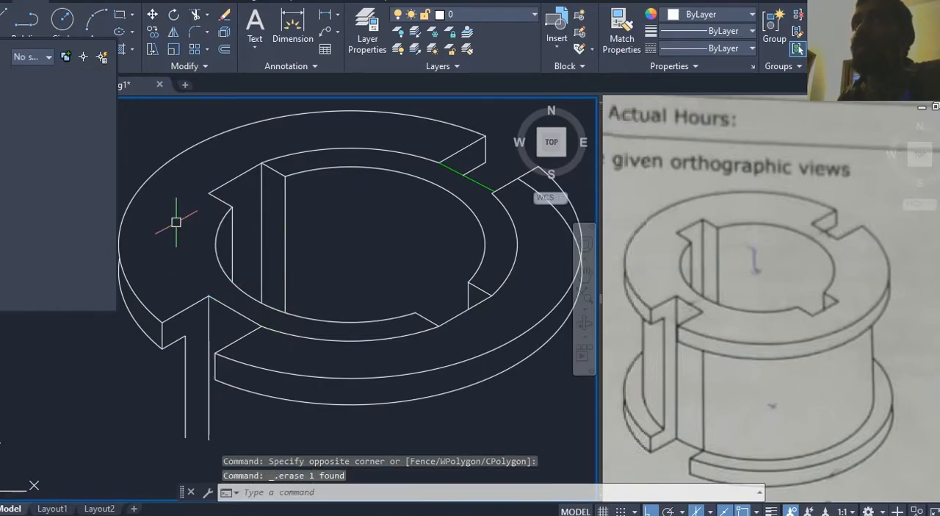
click(304, 151)
key(Delete)
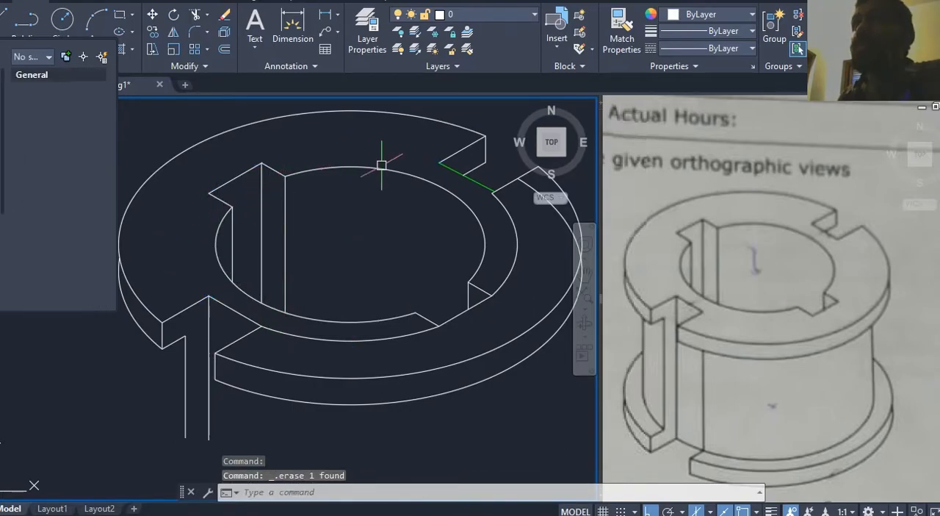
click(516, 244)
key(Delete)
click(375, 332)
key(Delete)
Step: Trim the right end of the flange's lower outer arc where it crosses onto the top face near the rear notch
middle_drag(340, 351, 296, 378)
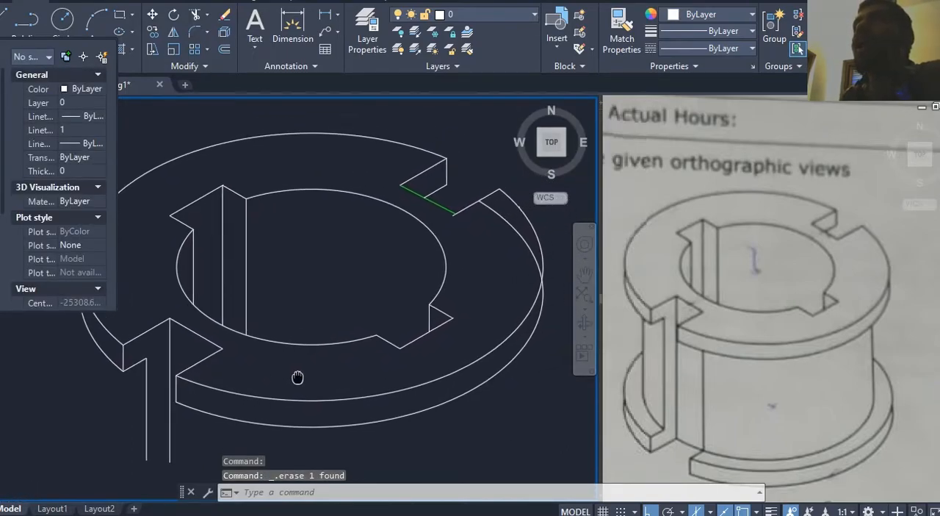
key(Return)
key(Return)
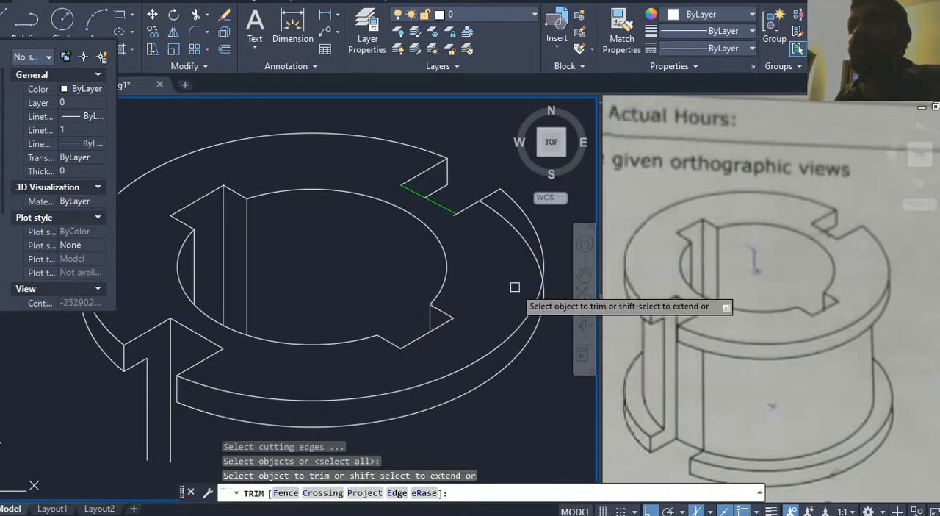
scroll(487, 250, down, 2)
key(Escape)
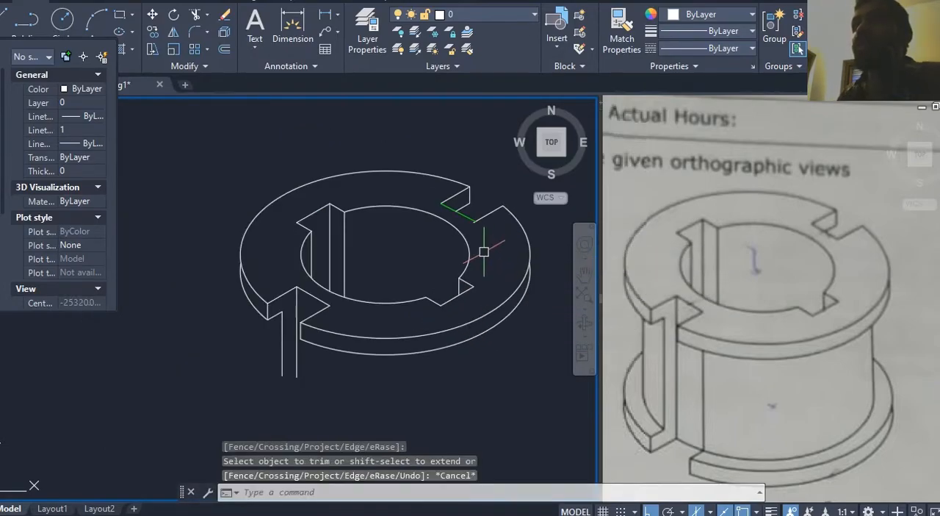
Step: Check the overall height in the reference front view and copy the top flange's front outer arc 50 mm straight down
middle_drag(484, 251, 494, 247)
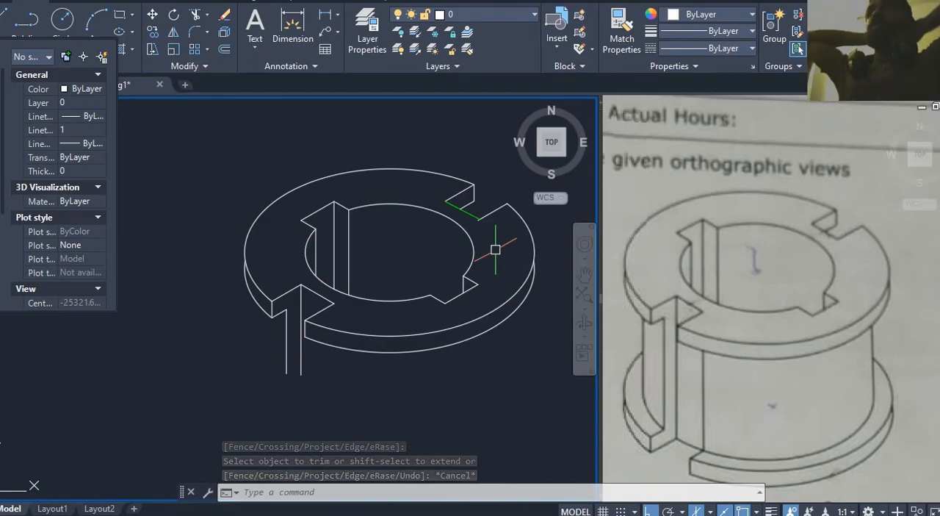
click(683, 296)
scroll(683, 296, down, 3)
middle_drag(676, 298, 915, 290)
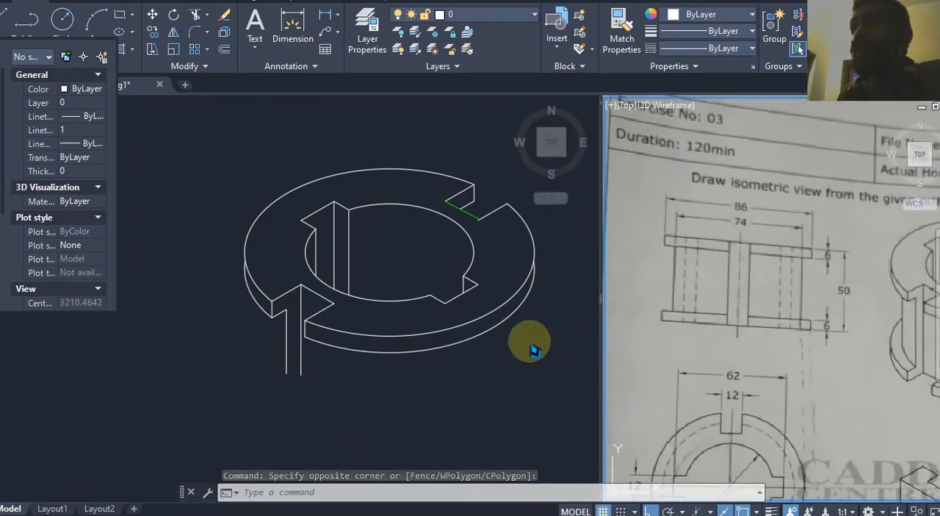
click(399, 331)
click(390, 335)
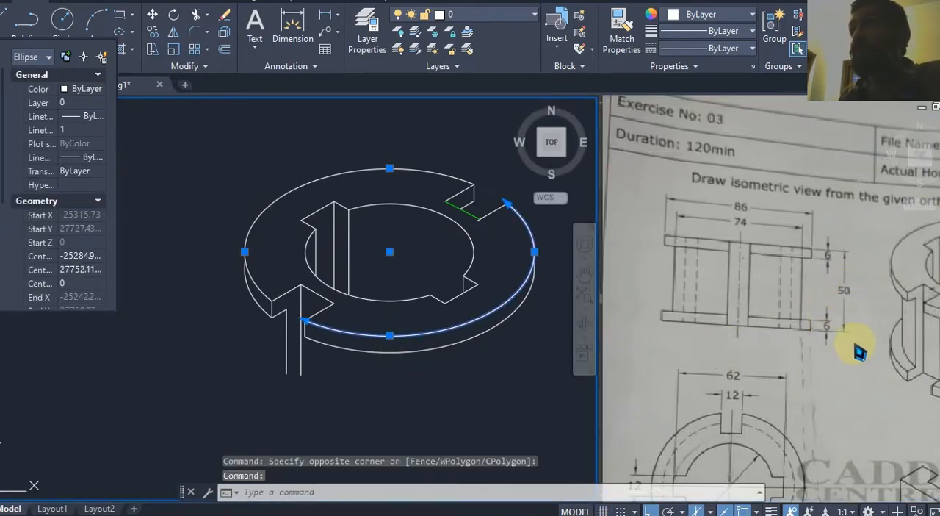
text(co)
key(Return)
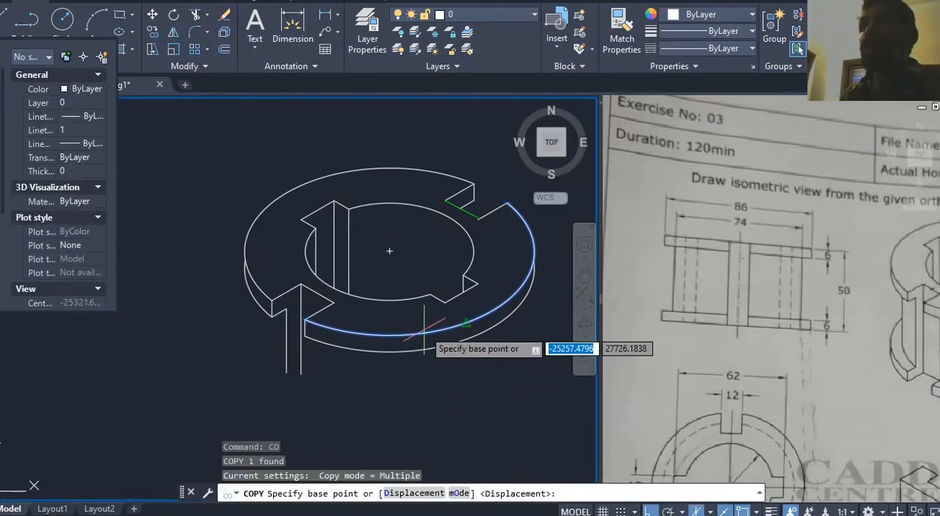
click(465, 323)
text(50)
key(Return)
middle_drag(454, 424, 458, 269)
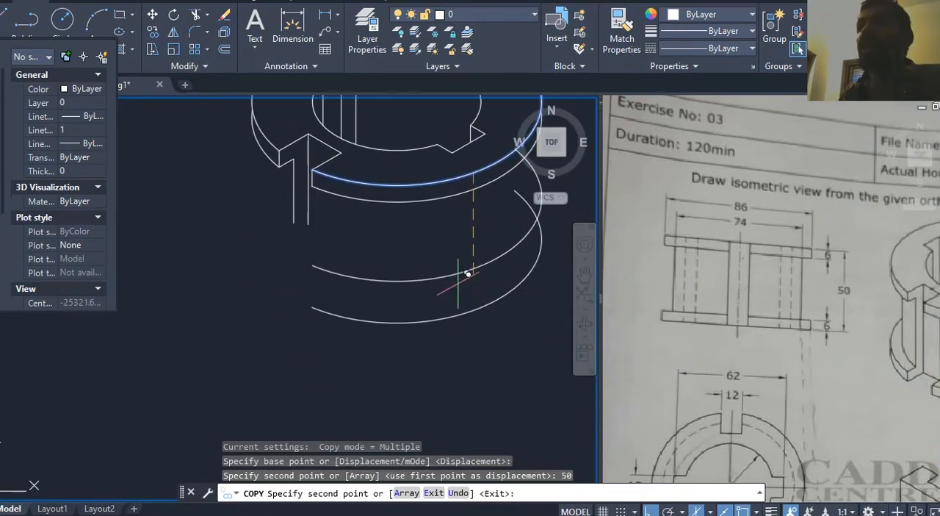
key(Escape)
Step: Close the copied lower arc into a full ellipse with the Join command
click(441, 319)
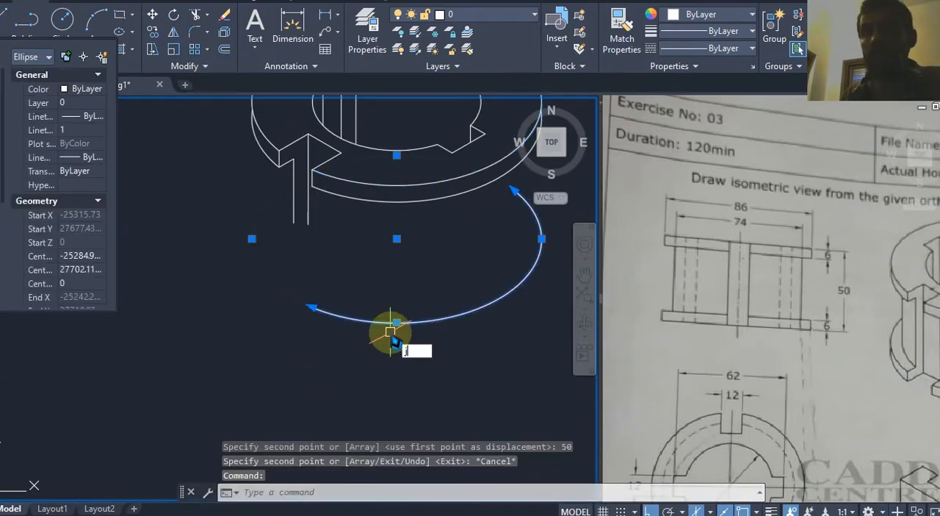
key(Return)
click(507, 494)
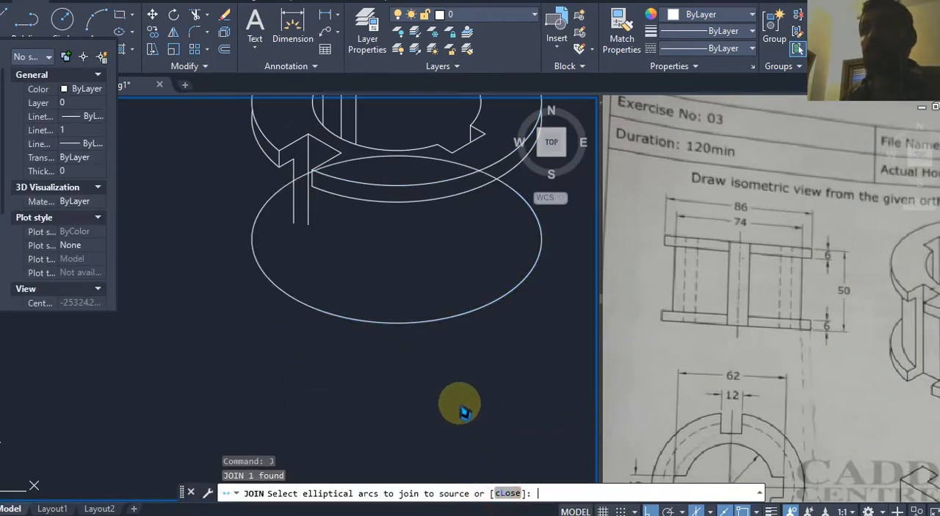
middle_drag(461, 400, 455, 410)
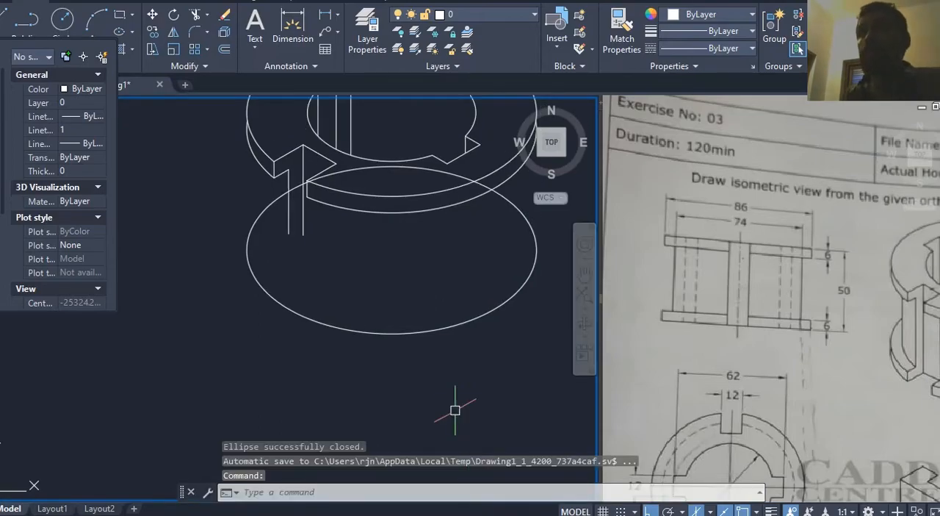
Step: Set the current colour for new objects to Red
click(74, 89)
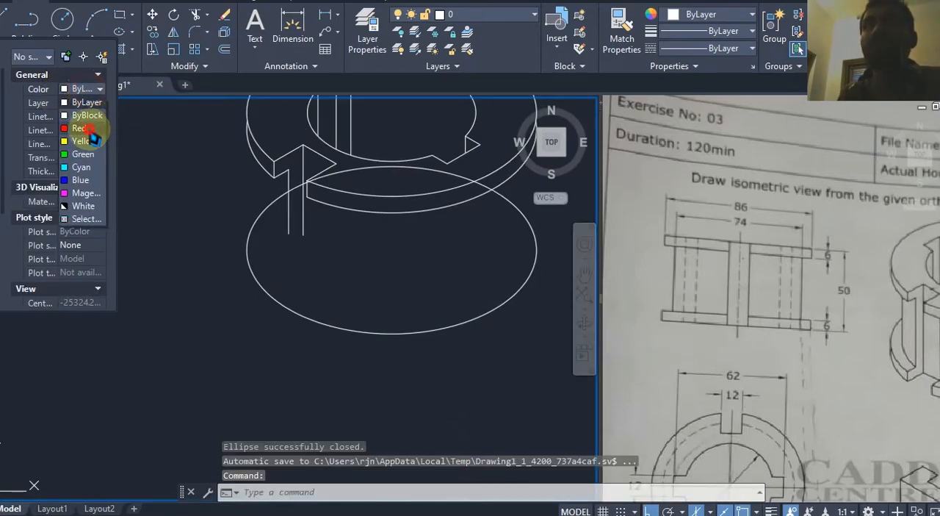
click(81, 128)
key(Escape)
middle_drag(318, 258, 317, 270)
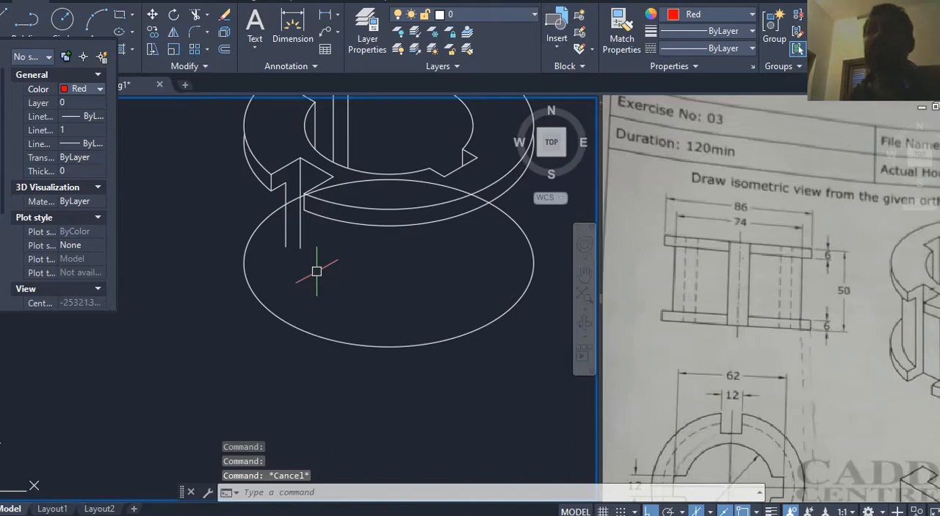
middle_drag(343, 285, 333, 318)
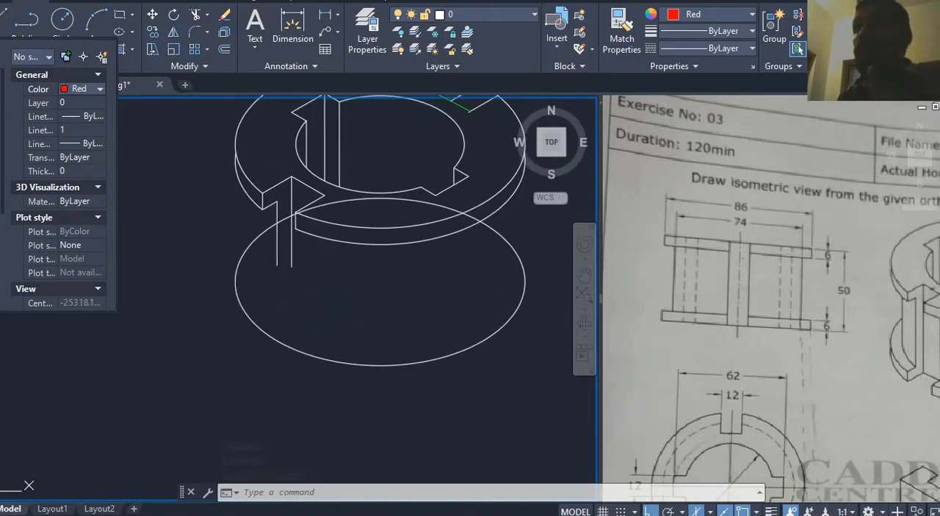
Step: Copy the closed bottom ellipse 6 mm straight up to form the bottom flange's upper edge
click(399, 335)
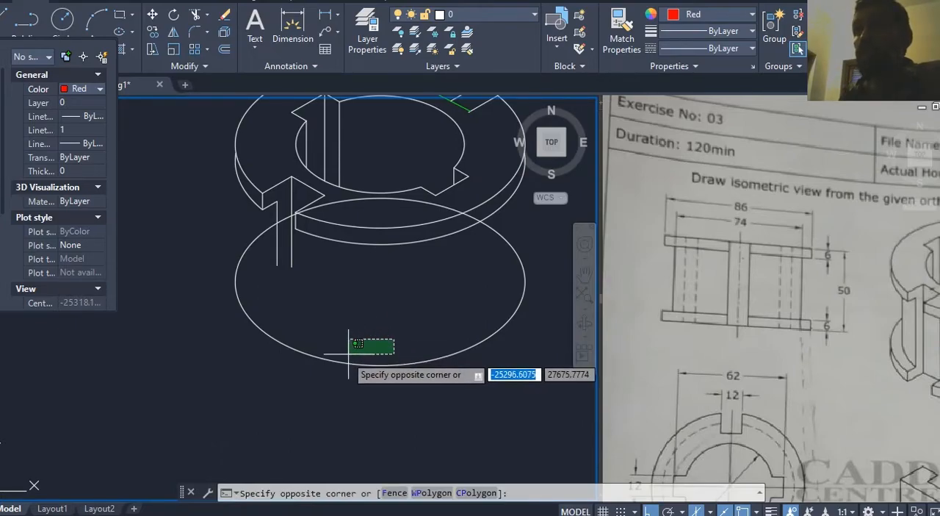
click(325, 378)
middle_drag(355, 338, 352, 340)
text(o)
key(Return)
click(397, 347)
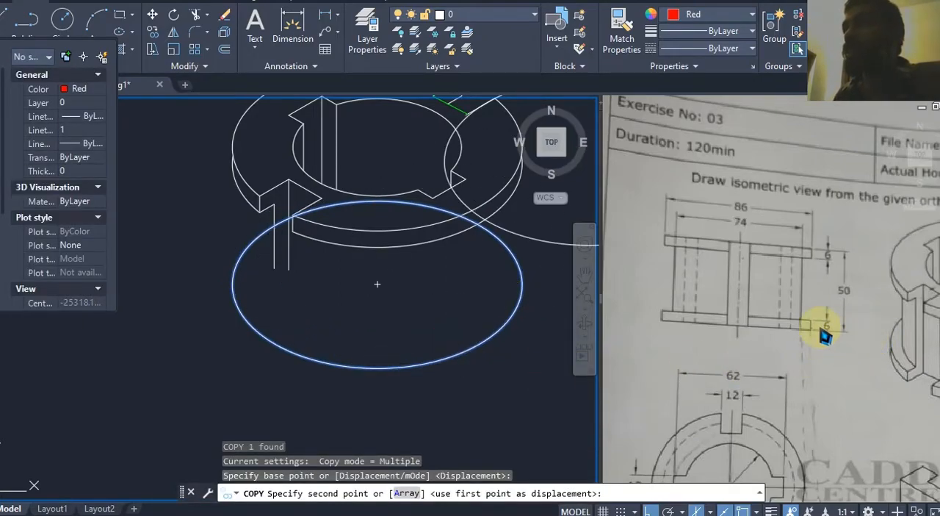
text(6)
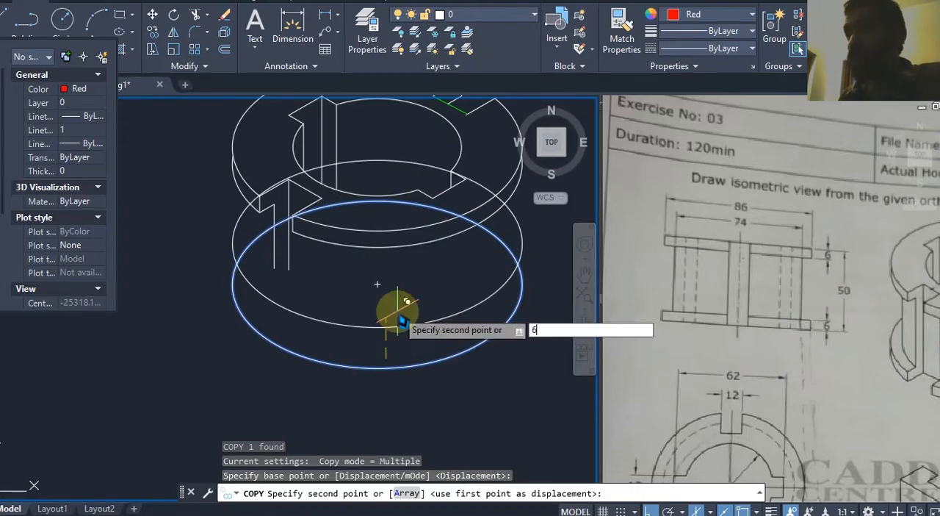
key(Return)
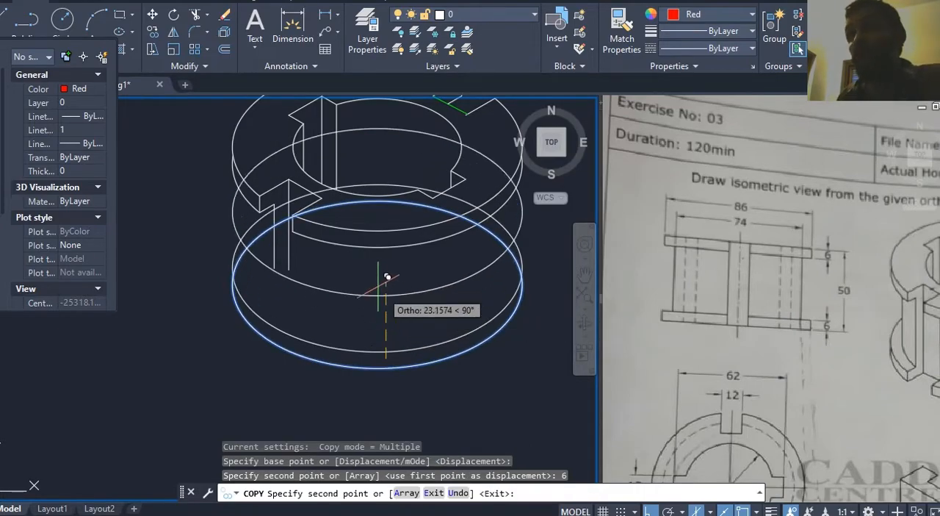
key(Escape)
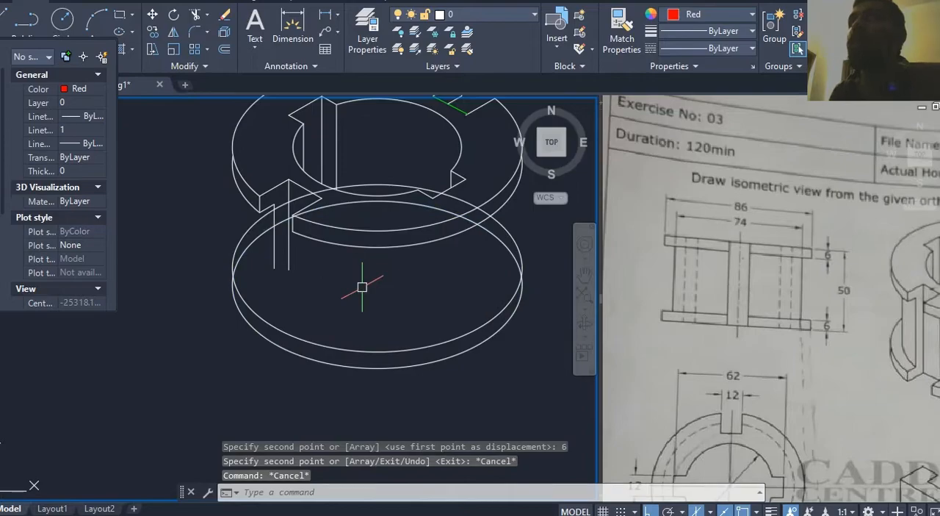
scroll(242, 264, up, 5)
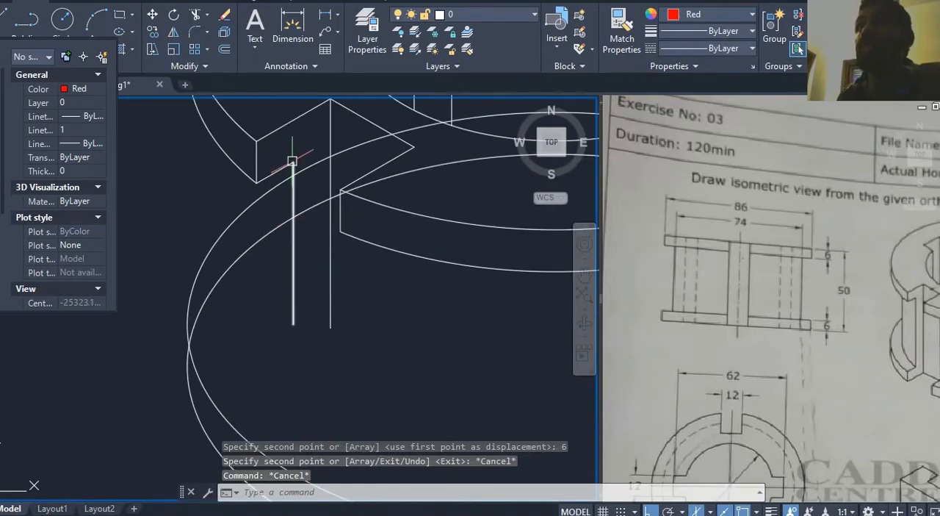
click(279, 212)
scroll(280, 211, down, 3)
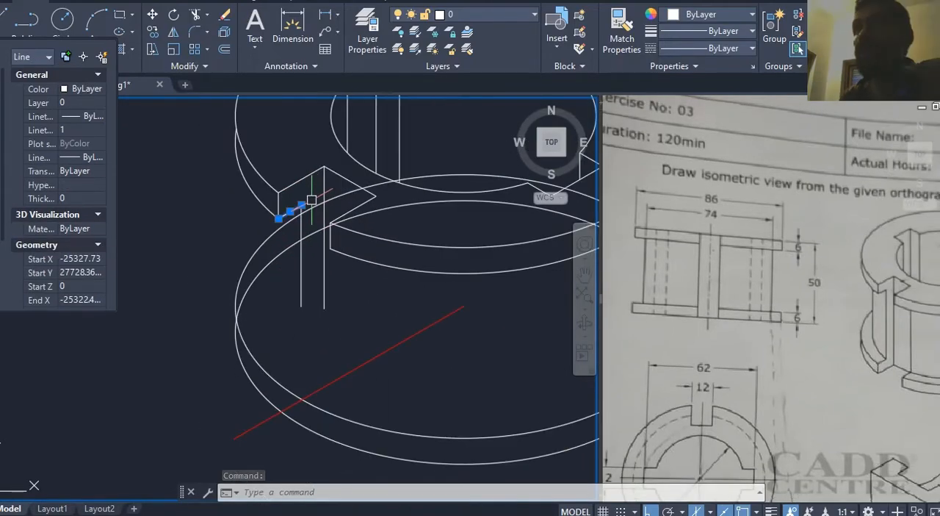
middle_drag(870, 340, 719, 308)
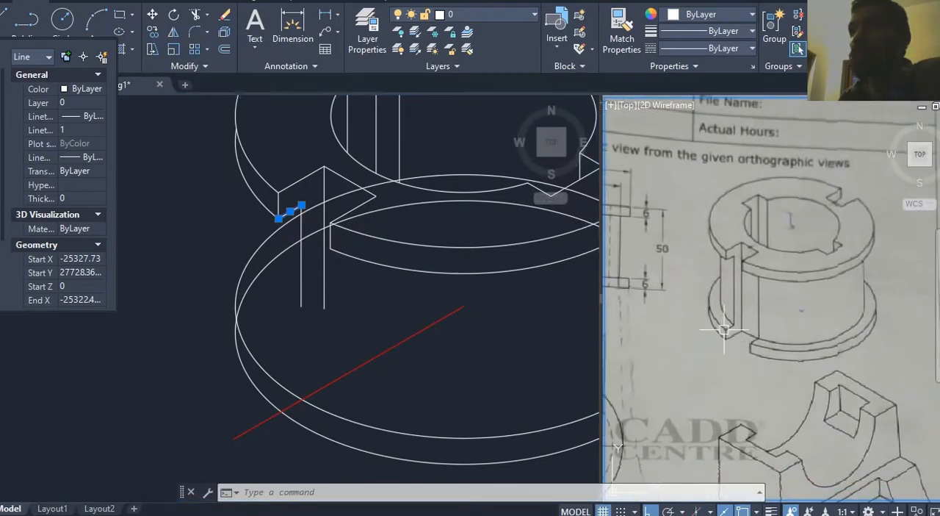
scroll(735, 321, up, 2)
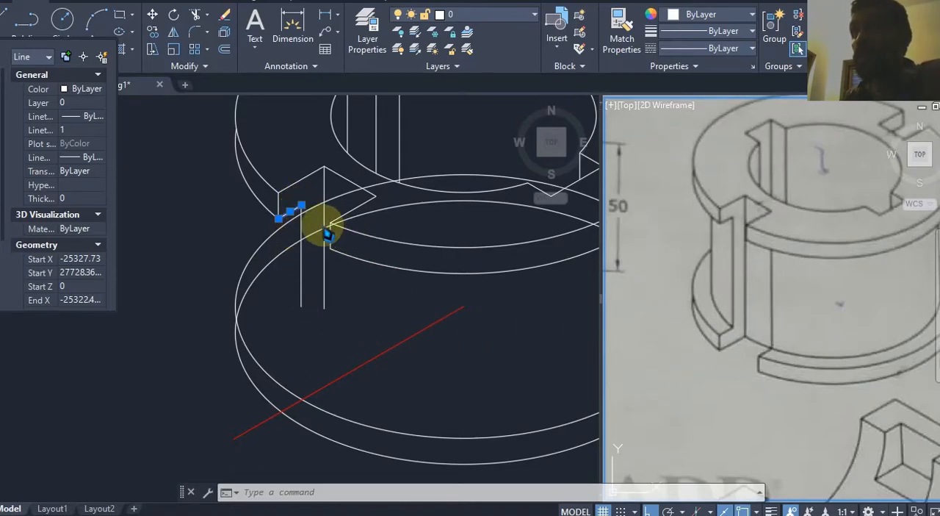
text(c)
key(Return)
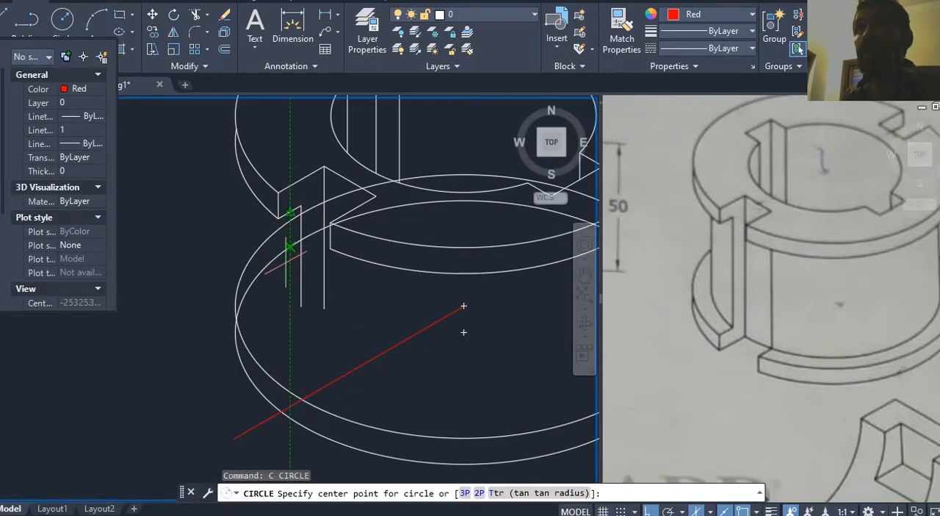
key(Escape)
Step: Start copying the short lower edge beside the top flange's front slot from its inner endpoint and check the reference front view's height dimensions
scroll(293, 202, up, 3)
click(291, 221)
scroll(294, 206, down, 5)
text(copy)
key(Return)
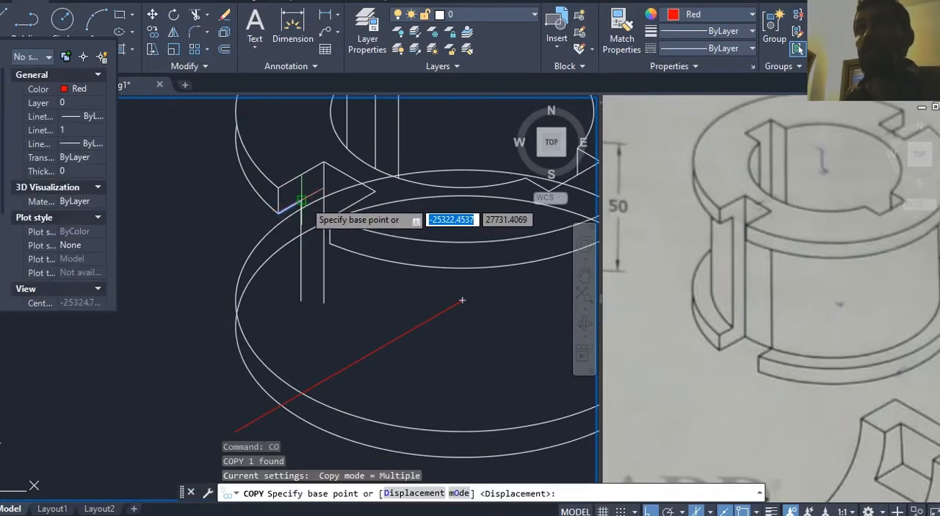
click(302, 200)
click(742, 267)
scroll(745, 286, down, 3)
mouse_move(777, 286)
middle_down()
mouse_move(854, 300)
mouse_move(775, 300)
middle_up()
middle_drag(713, 274, 747, 274)
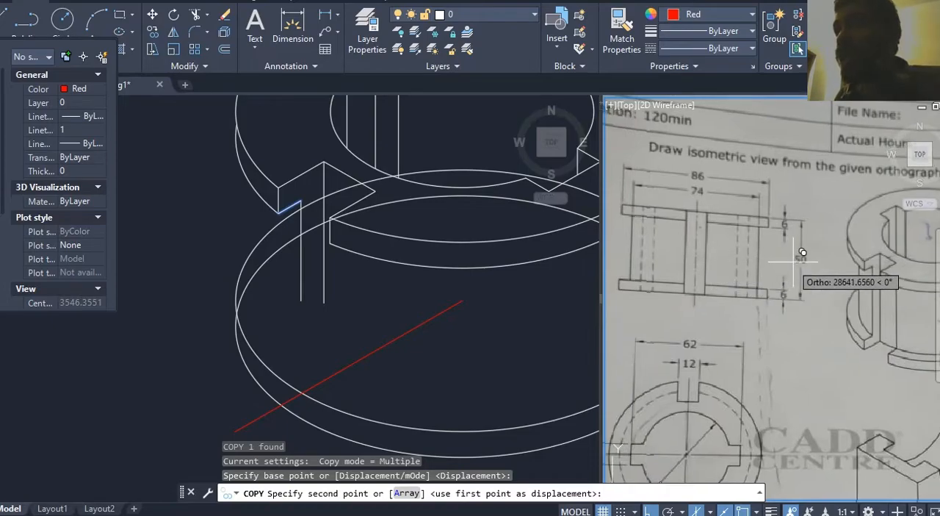
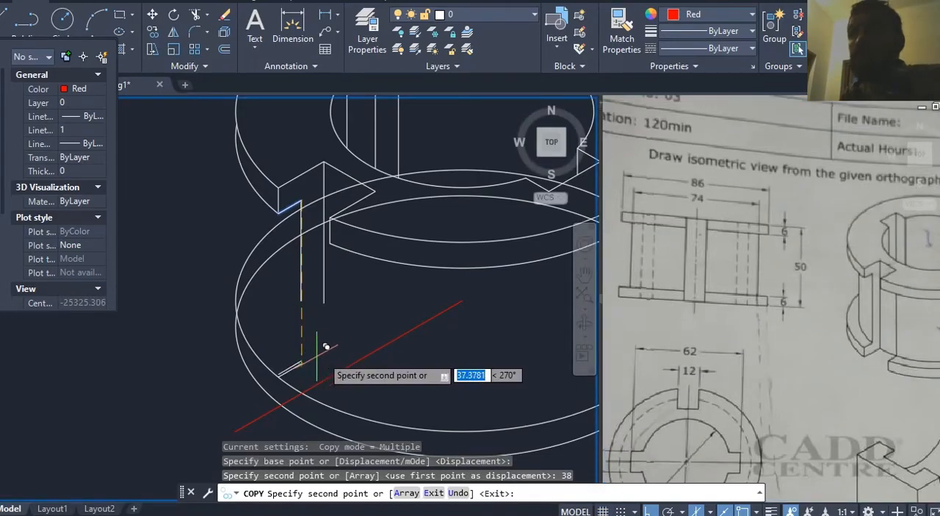
Step: Finish copying the short slot edge 38 mm down and check the height dimensions in the reference front view
key(Escape)
key(Escape)
click(798, 206)
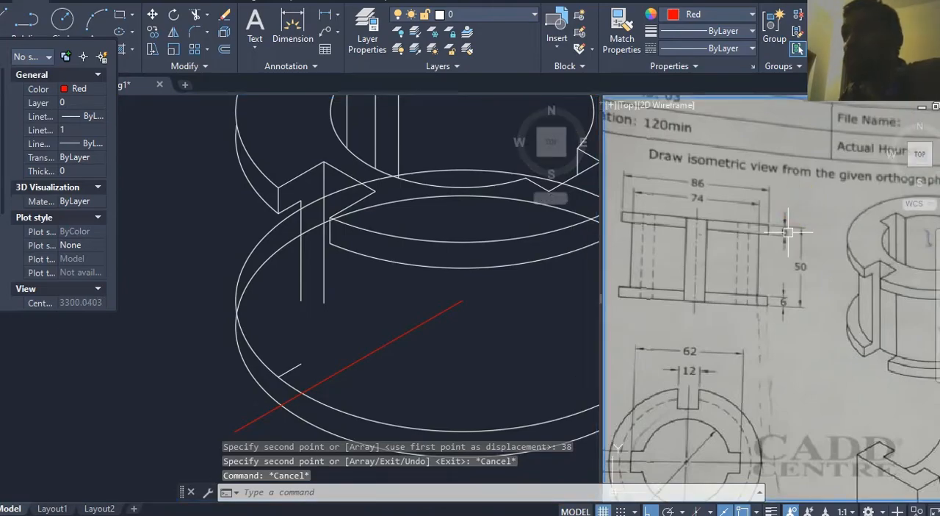
scroll(787, 232, up, 2)
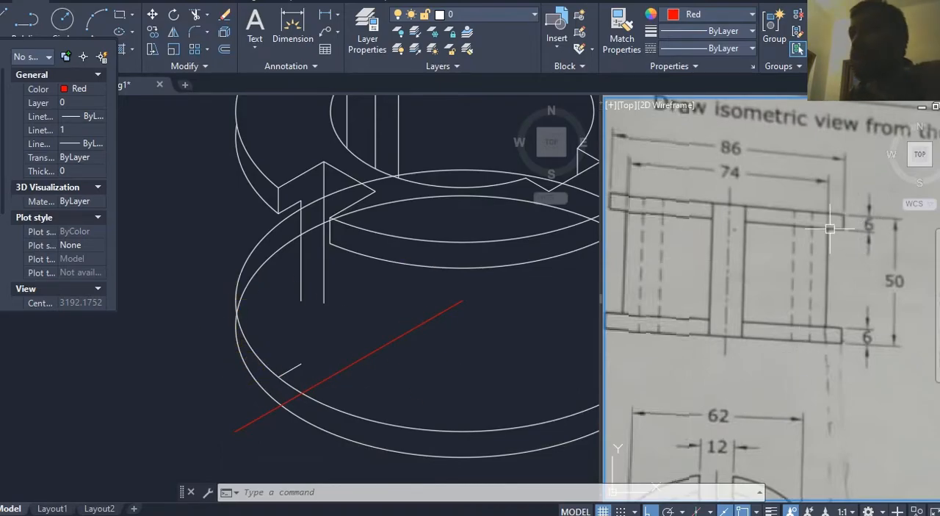
click(414, 361)
key(Escape)
key(Escape)
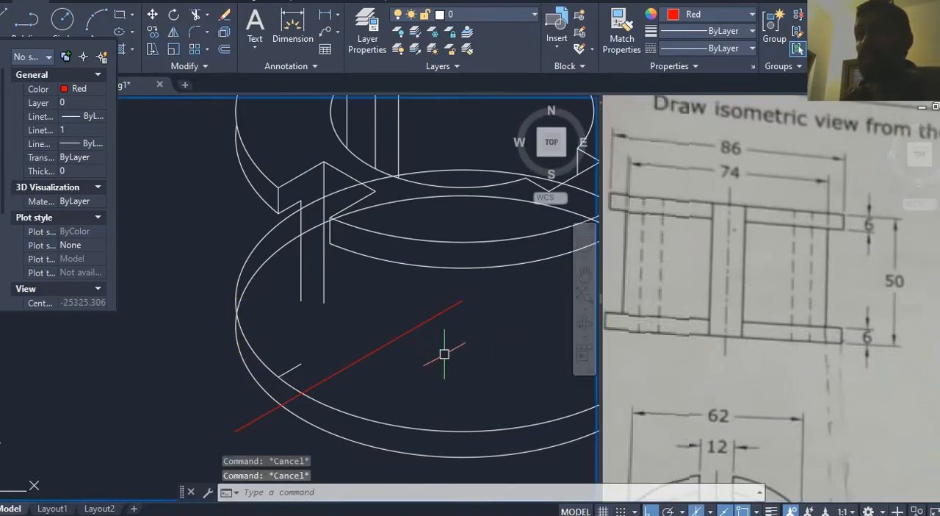
Step: Join the copied short slot edge to the vertical slot line above it with a zero-radius Fillet
scroll(324, 284, up, 3)
text(f)
key(Return)
click(293, 371)
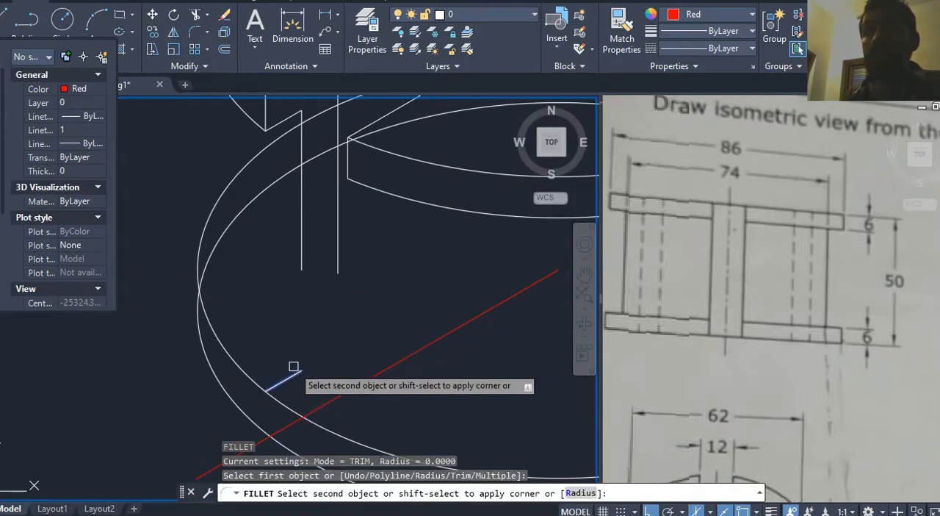
click(302, 269)
key(Escape)
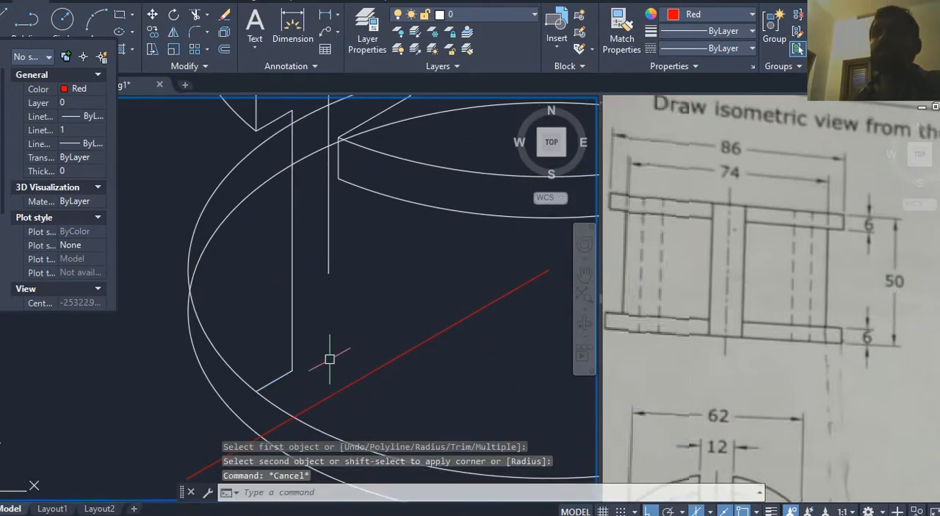
Step: Stretch the red centre line about 78 mm beyond the ellipse centre along its 30° direction
middle_drag(322, 357, 313, 343)
scroll(319, 317, down, 3)
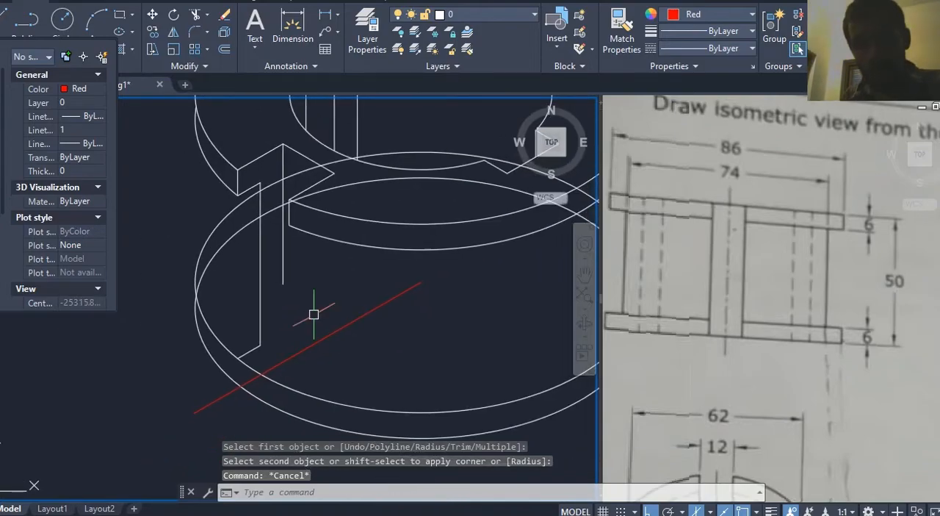
scroll(398, 346, down, 2)
click(365, 327)
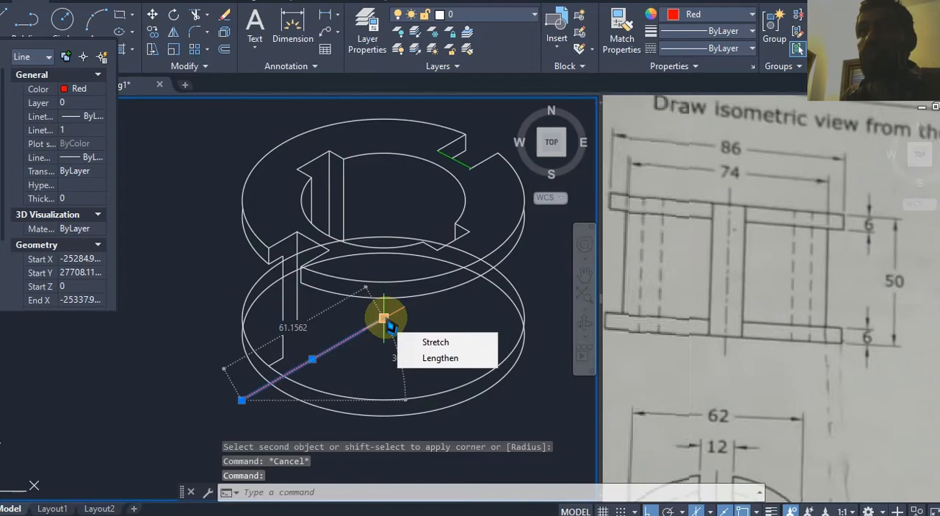
click(384, 317)
middle_drag(504, 265, 446, 289)
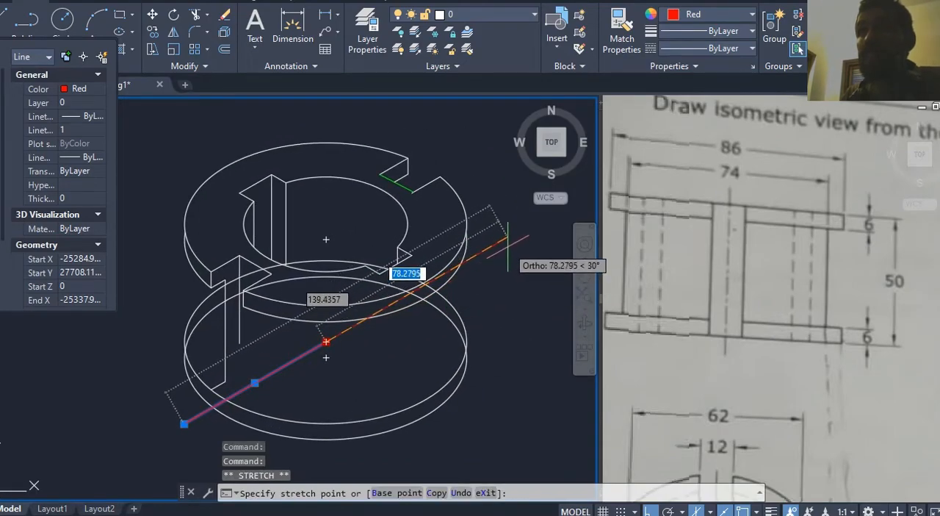
key(Escape)
key(Escape)
Step: Draw a second red line through the ellipse centre along the left isoplane axis, reaching out on both sides of the centre
text(l)
key(Return)
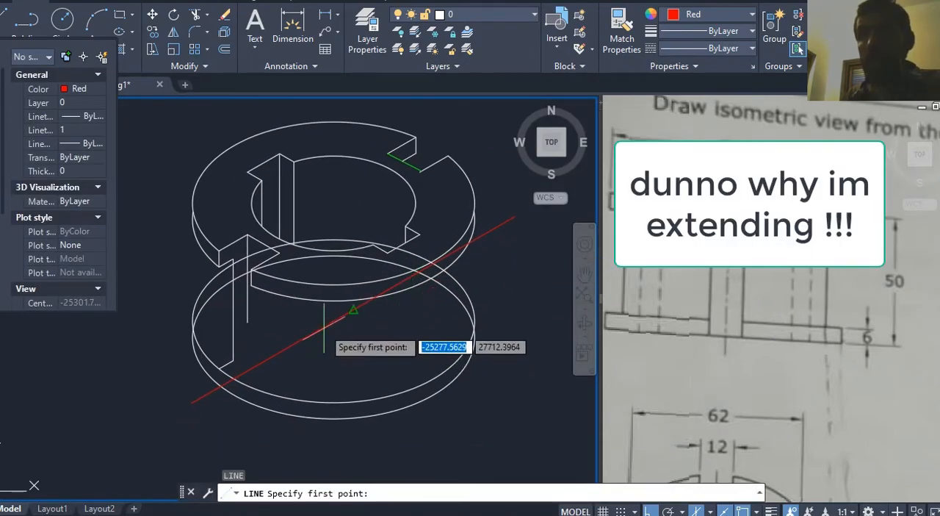
key(F5)
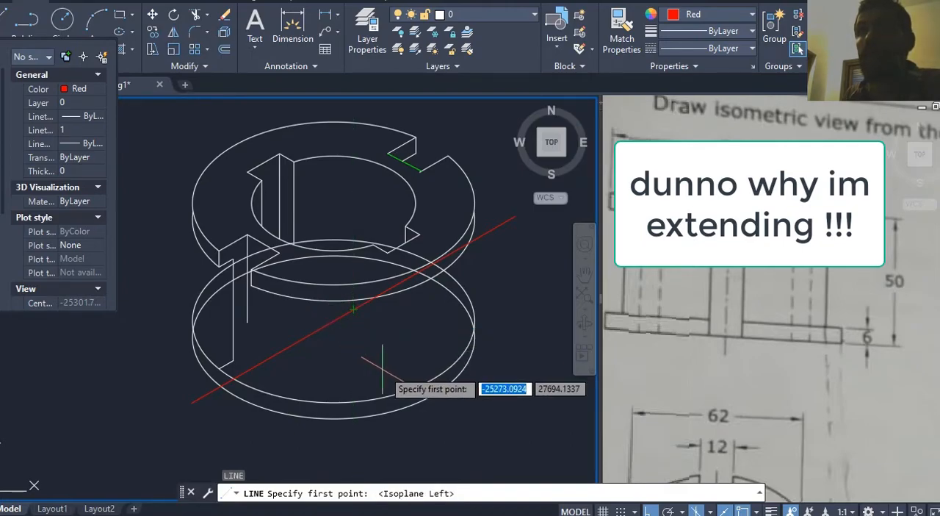
click(335, 321)
click(488, 410)
key(Return)
middle_drag(395, 371, 418, 405)
click(403, 380)
click(357, 355)
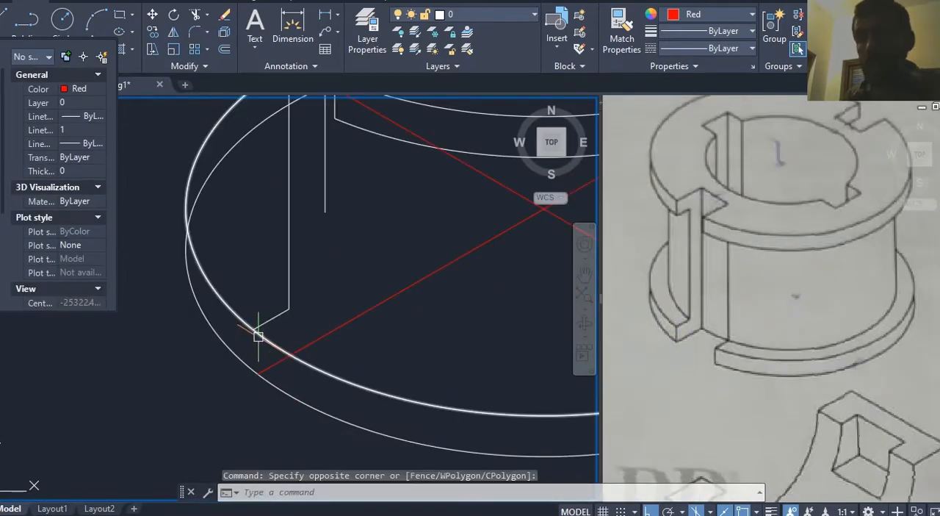
key(Escape)
Step: Draw a vertical line from the outer end of the copied slot edge down past the bottom flange's lower ellipse
text(l)
key(Return)
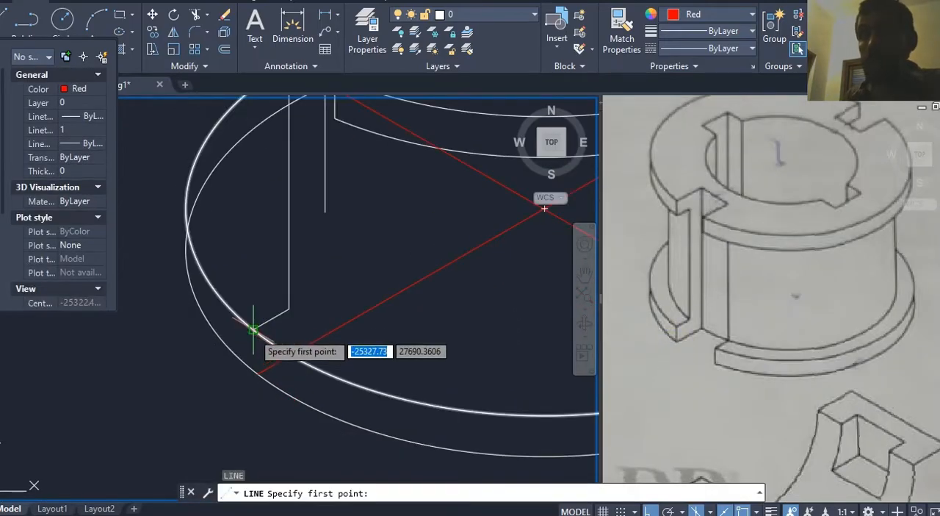
click(252, 330)
click(250, 395)
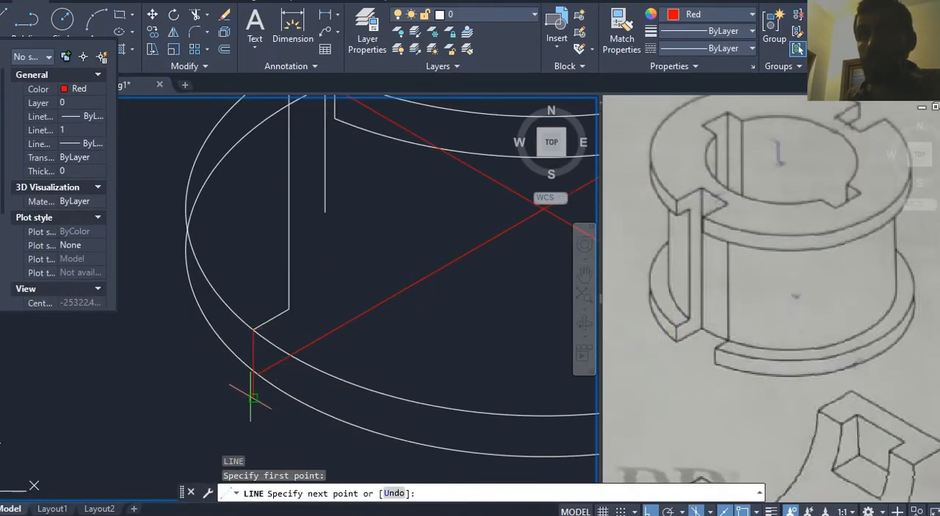
key(Escape)
Step: Draw a 30° line inward from where that vertical line crosses the lower ellipse, parallel to the red centre line
mouse_move(362, 305)
middle_down()
mouse_move(340, 336)
mouse_move(359, 292)
middle_up()
middle_drag(308, 308, 311, 301)
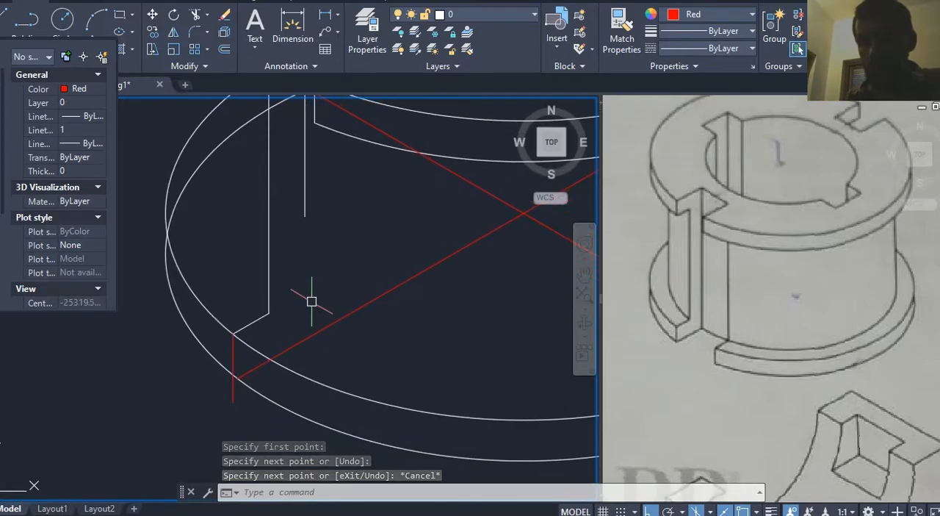
text(l)
key(Return)
scroll(235, 378, up, 2)
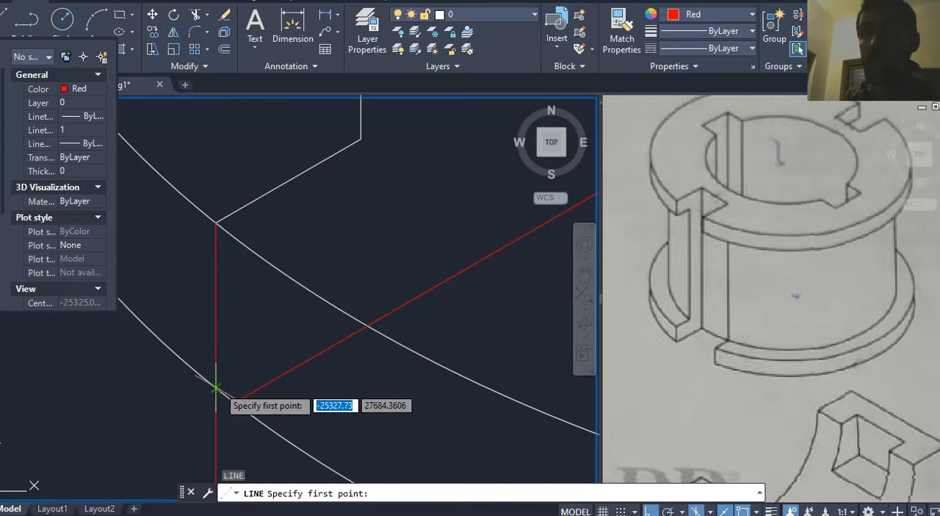
click(215, 386)
key(F5)
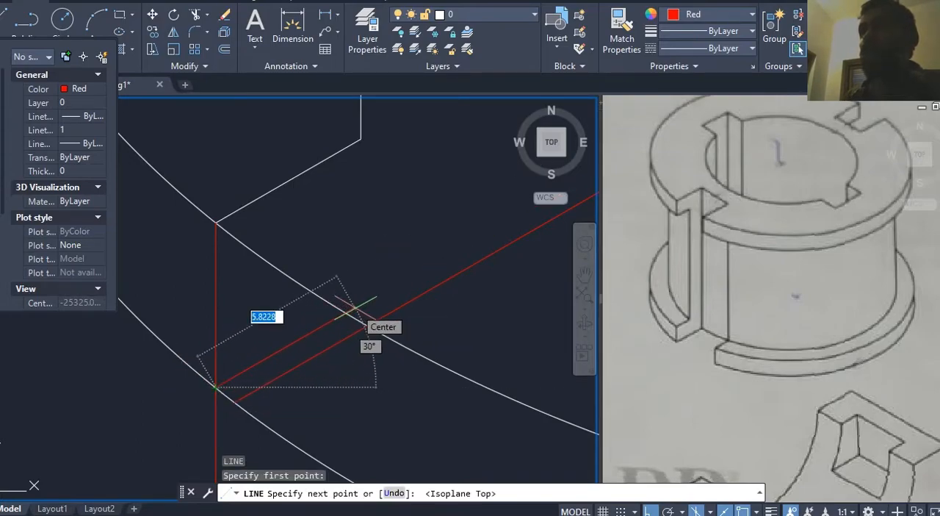
scroll(354, 309, down, 3)
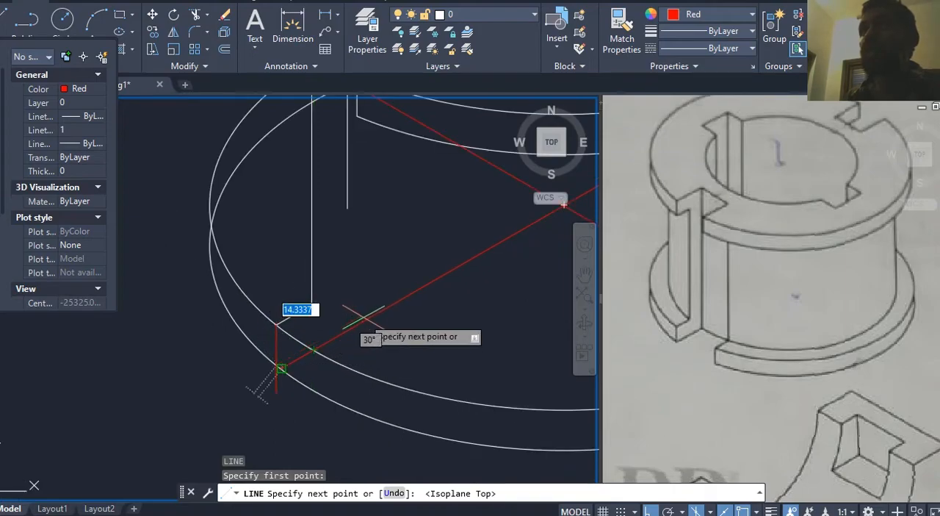
scroll(334, 316, up, 3)
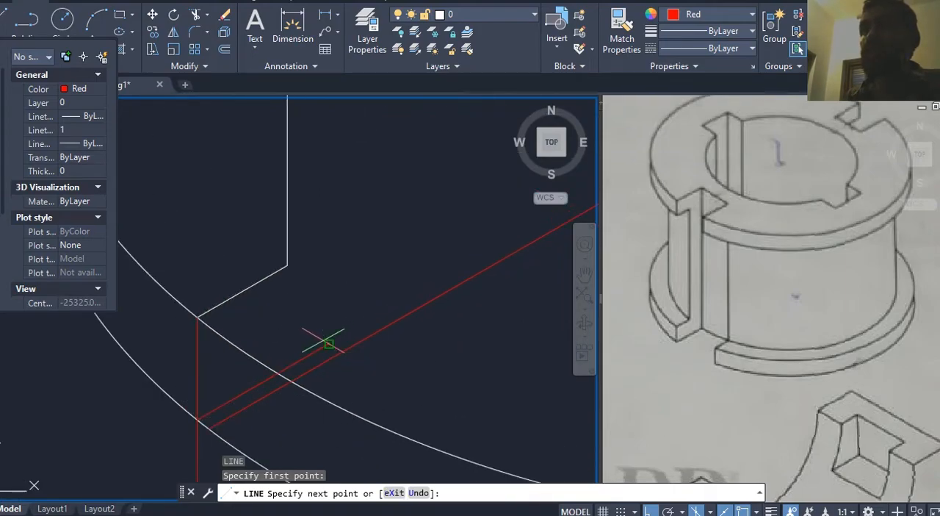
key(Escape)
scroll(338, 316, down, 3)
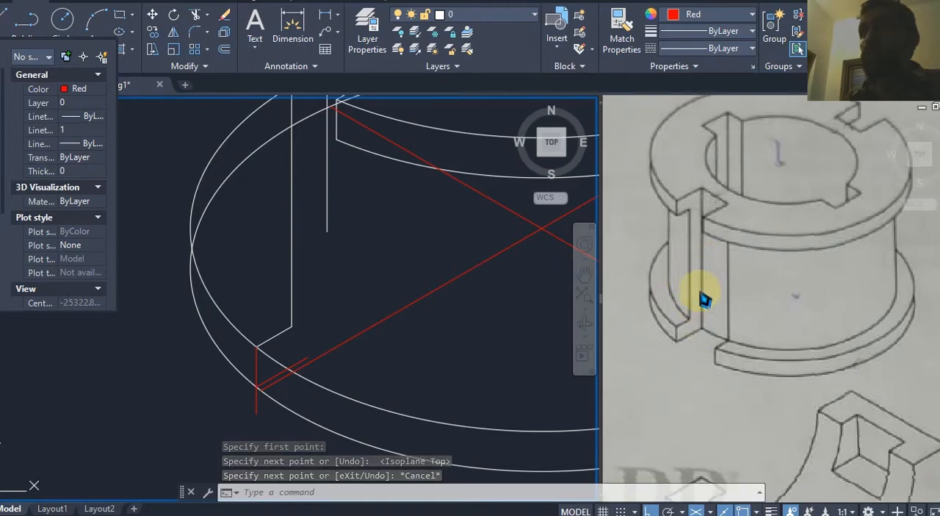
Step: Join the new 30° line to the slot's second vertical line with a zero-radius Fillet
click(330, 261)
key(Escape)
key(Return)
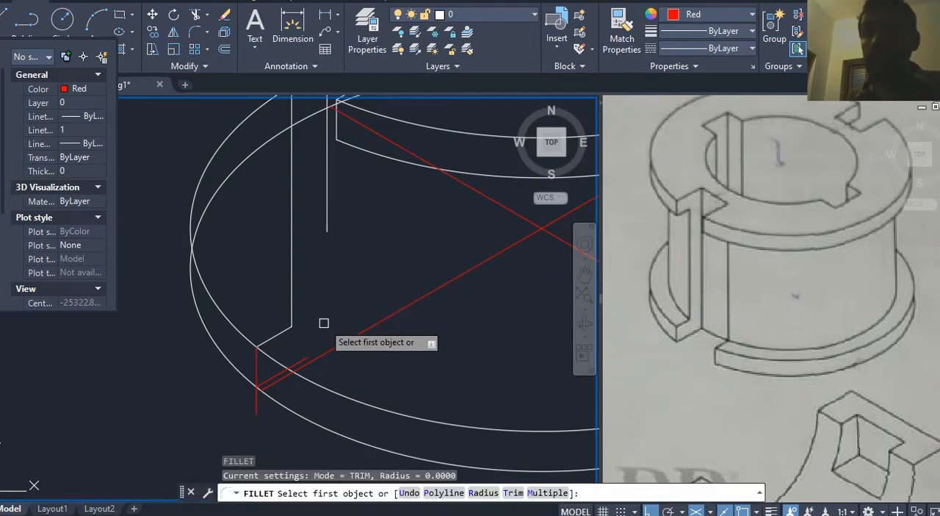
scroll(316, 334, up, 2)
click(300, 371)
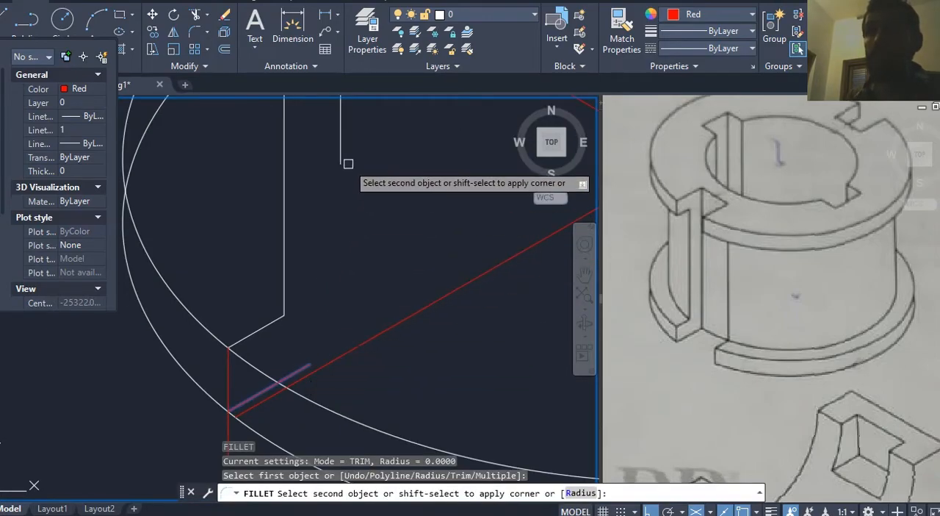
scroll(366, 199, down, 2)
key(Escape)
Step: Trim the part of the short vertical line that extends below the bottom flange's lower ellipse
key(Escape)
scroll(285, 368, up, 2)
text(tr)
key(Return)
key(Return)
click(267, 359)
key(Escape)
Step: Trim the bottom flange's upper ellipse between the two slot edges to open the slot
middle_drag(465, 300, 453, 369)
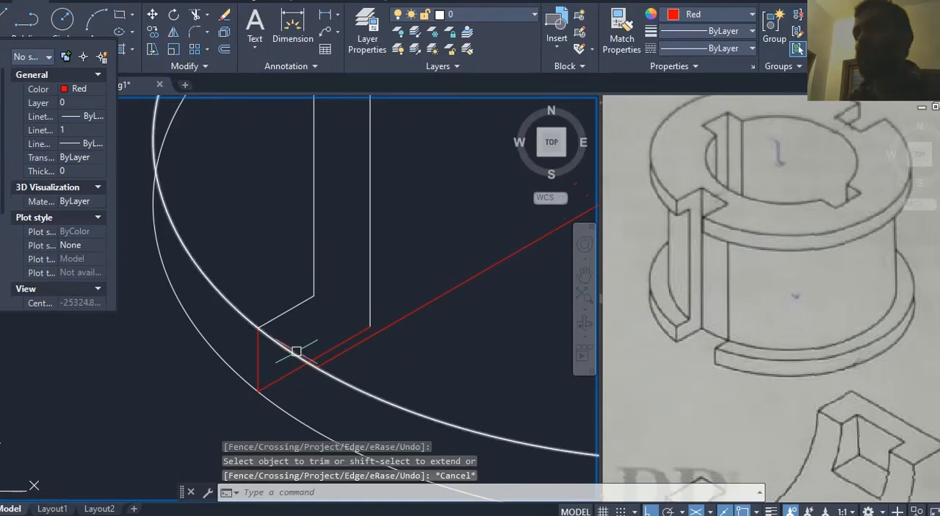
text(tr)
key(Return)
key(Return)
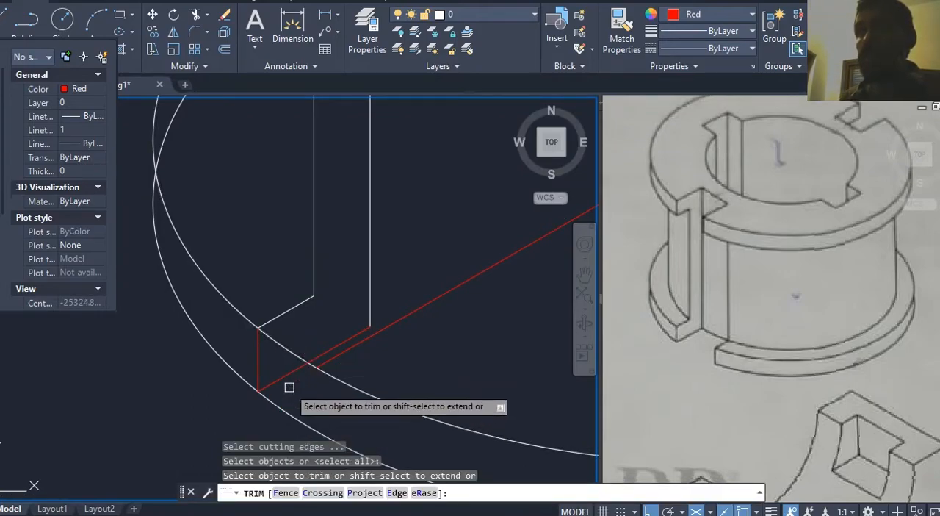
click(292, 349)
middle_drag(315, 330, 294, 354)
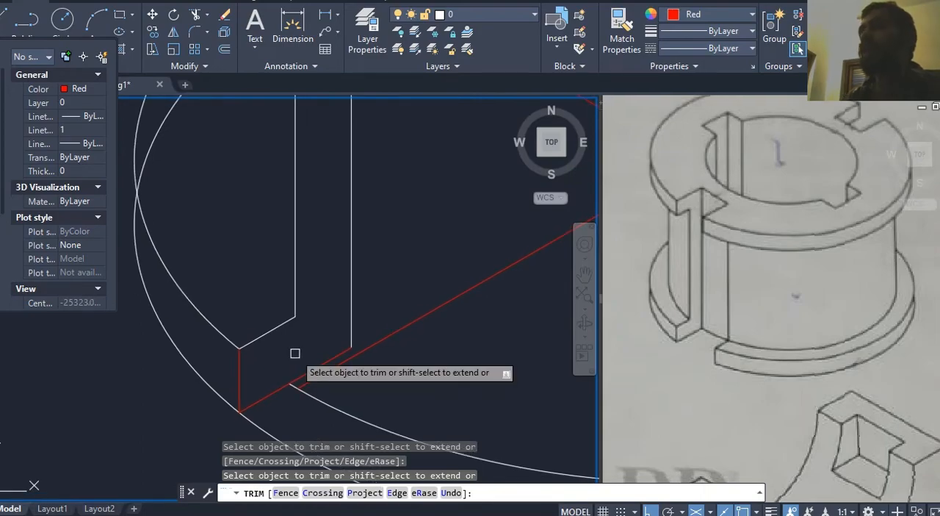
key(Escape)
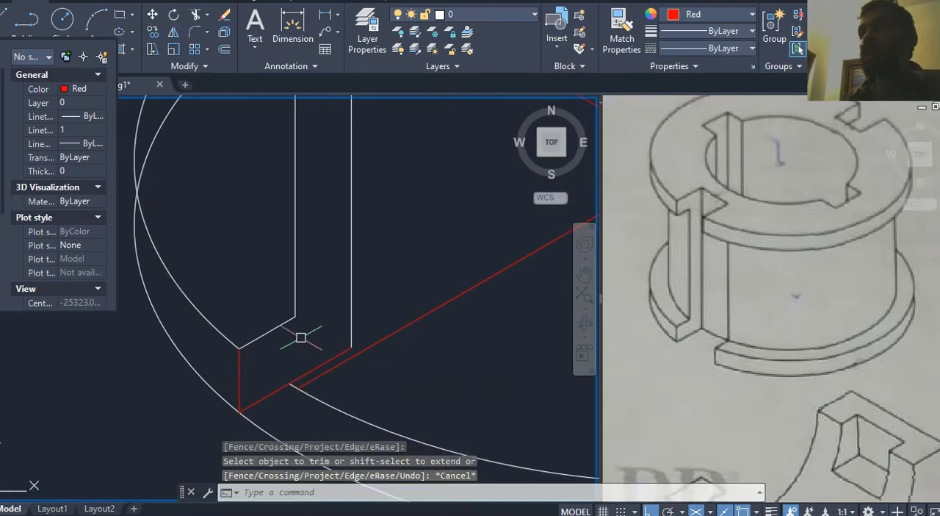
Step: Draw the cylindrical body's outline as an Isocircle centred on the bottom flange's upper ellipse
scroll(290, 336, down, 2)
text(el)
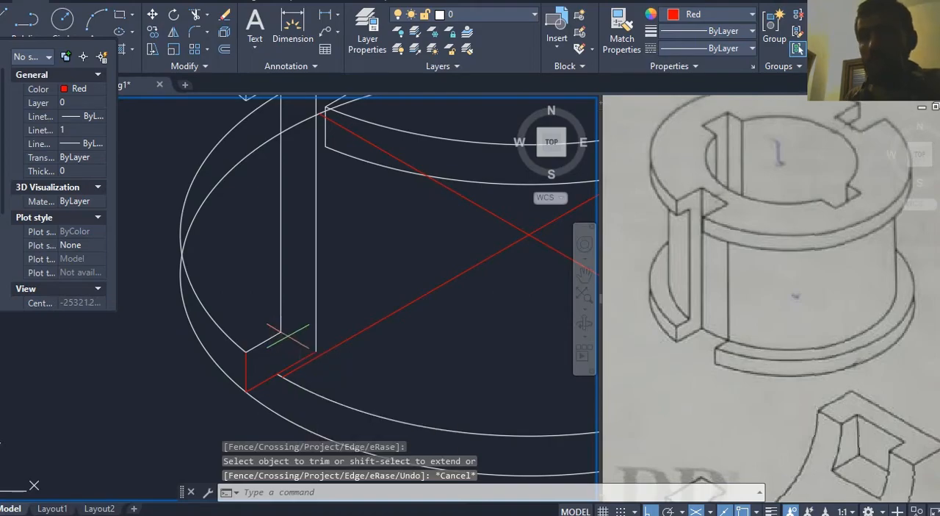
key(Return)
click(555, 493)
scroll(392, 329, down, 2)
middle_drag(388, 331, 354, 363)
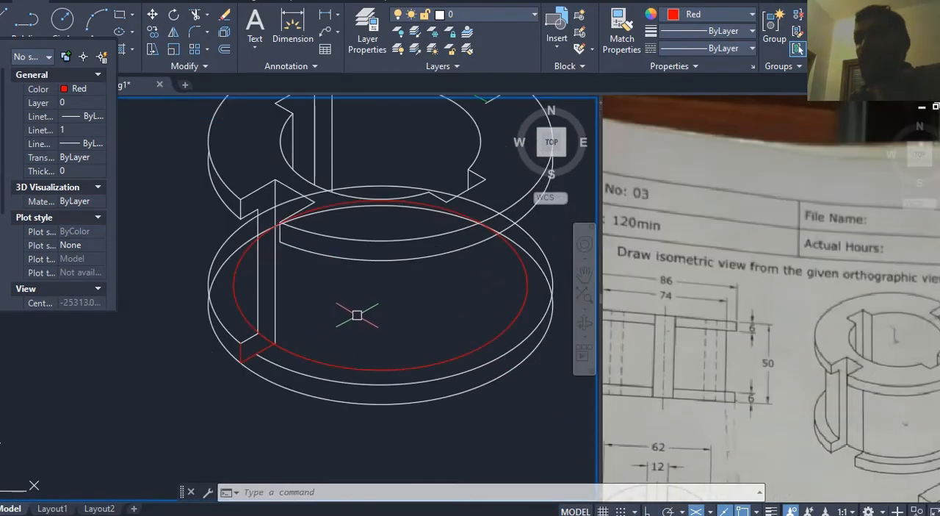
middle_drag(287, 315, 287, 330)
scroll(272, 342, up, 4)
scroll(272, 343, down, 3)
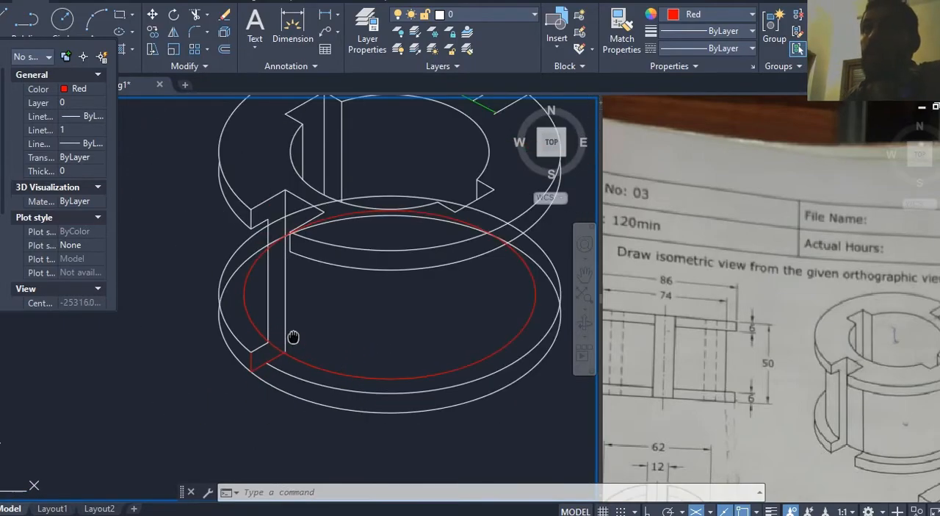
Step: Examine how the body ellipse meets the slot's vertical edges and compare it with the reference front and isometric views
scroll(268, 213, up, 4)
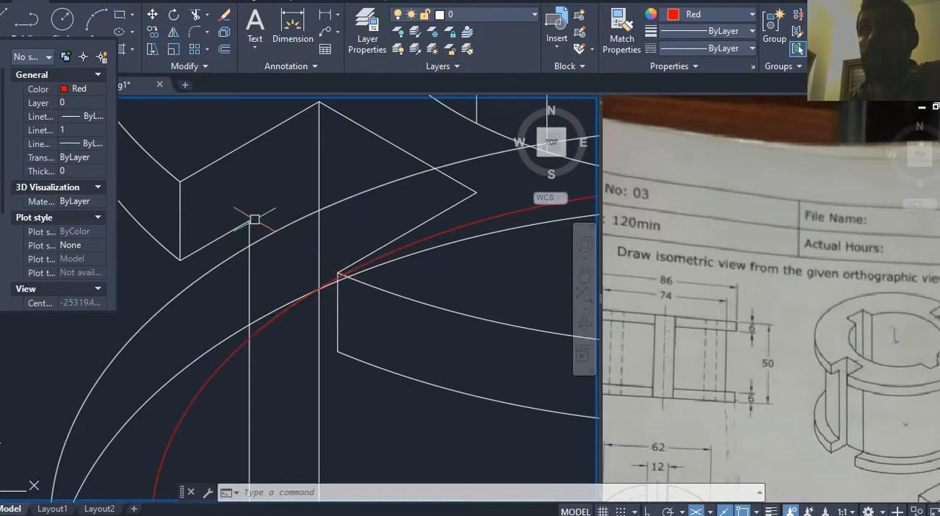
scroll(254, 216, down, 2)
middle_drag(255, 215, 257, 211)
click(767, 337)
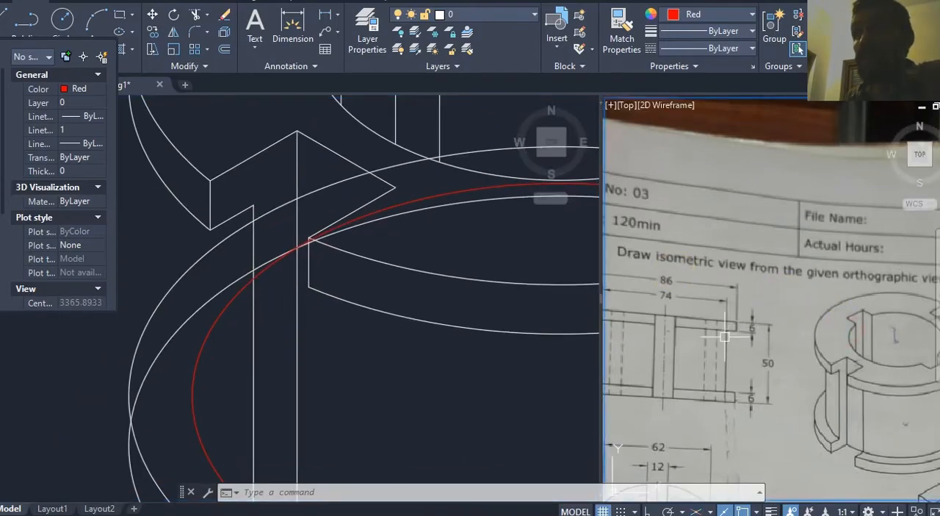
click(412, 383)
middle_drag(404, 391, 373, 285)
scroll(357, 323, down, 2)
middle_drag(357, 323, 329, 321)
scroll(329, 321, down, 3)
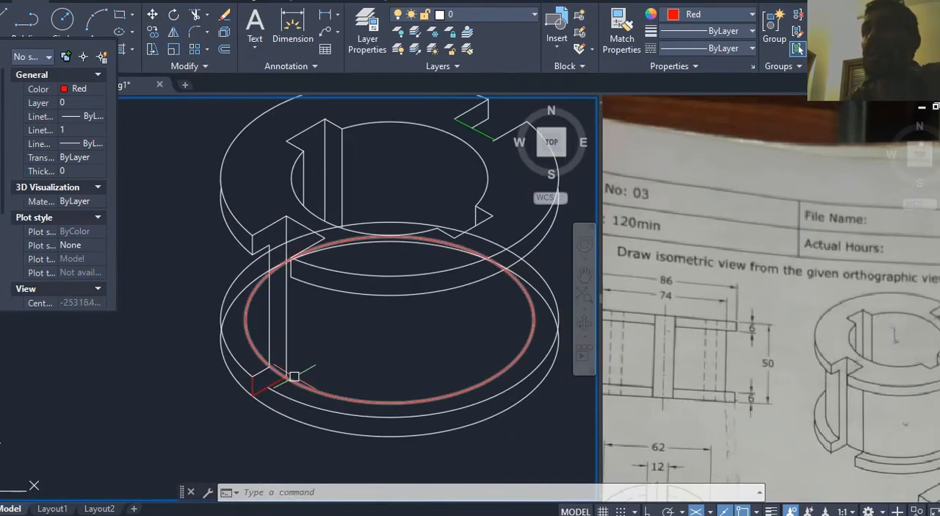
mouse_move(377, 355)
middle_down()
mouse_move(408, 336)
mouse_move(371, 378)
middle_up()
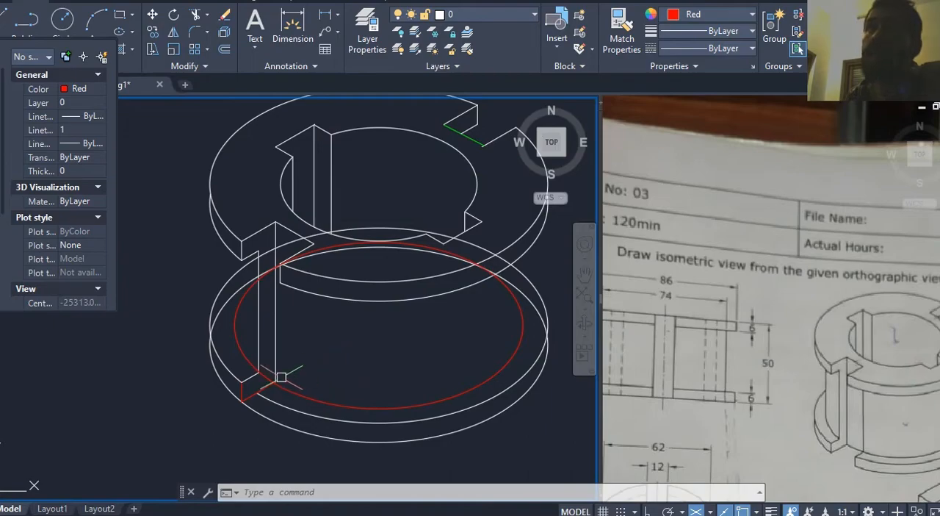
scroll(281, 377, up, 4)
middle_drag(315, 367, 315, 352)
click(786, 359)
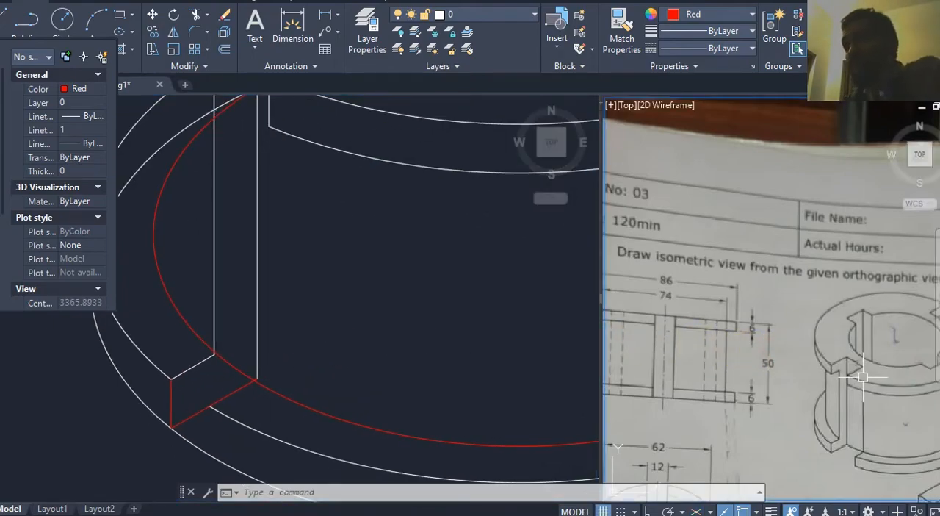
middle_drag(357, 317, 360, 363)
click(334, 313)
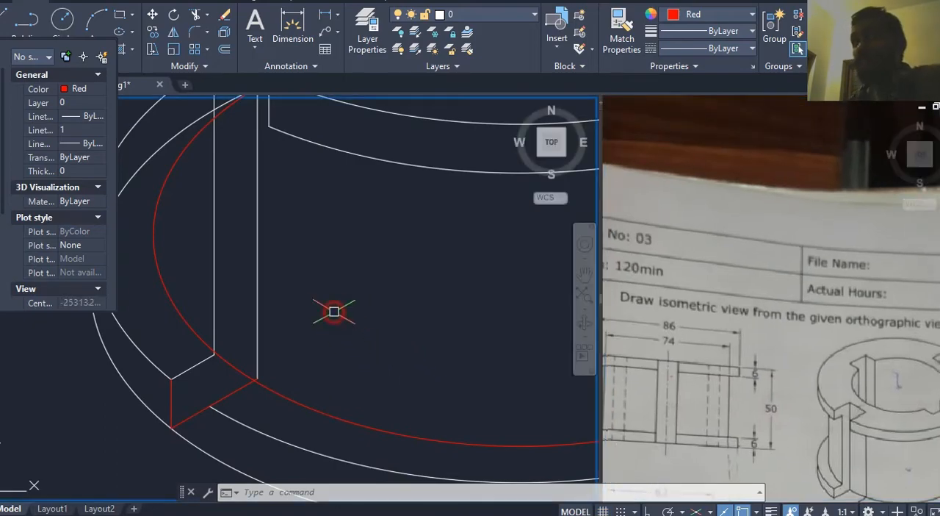
middle_drag(333, 313, 367, 344)
Step: Compare the slot corner between the bottom flange and the body with the reference isometric view
click(208, 339)
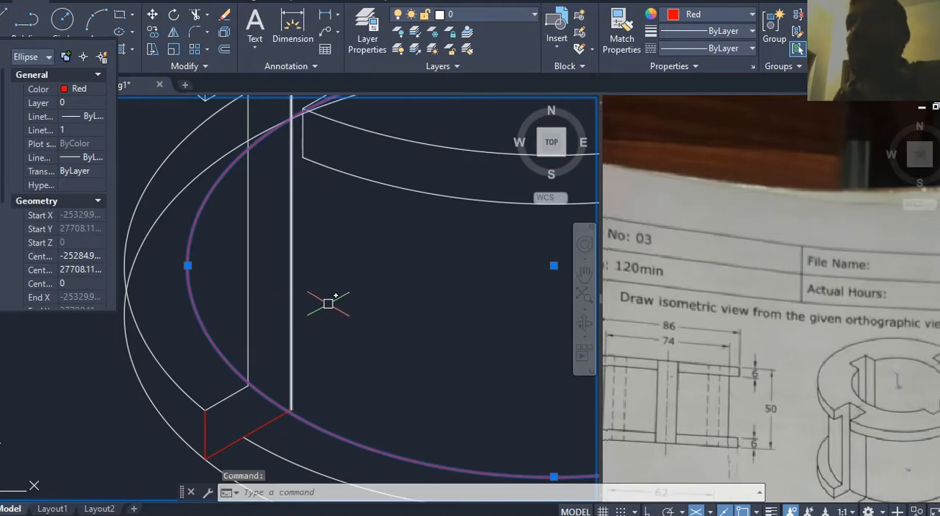
click(367, 295)
click(802, 398)
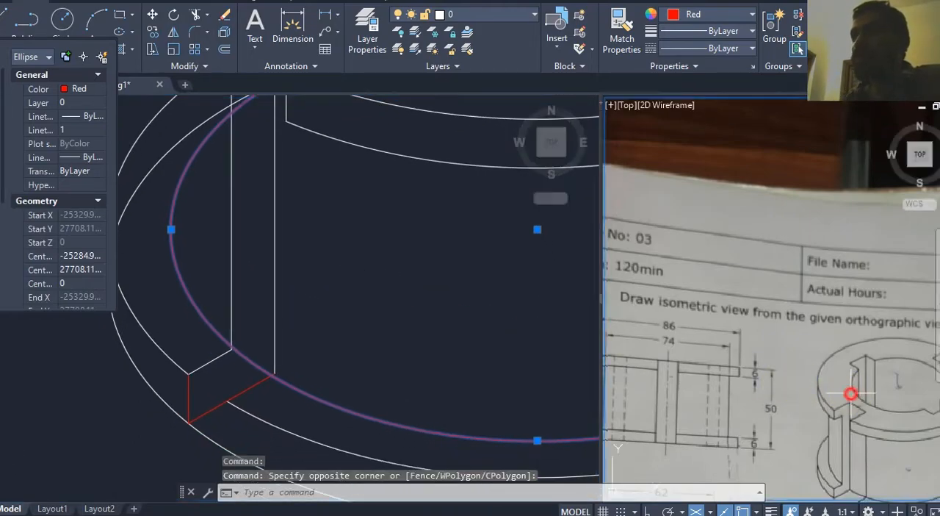
click(241, 428)
middle_drag(265, 423, 277, 365)
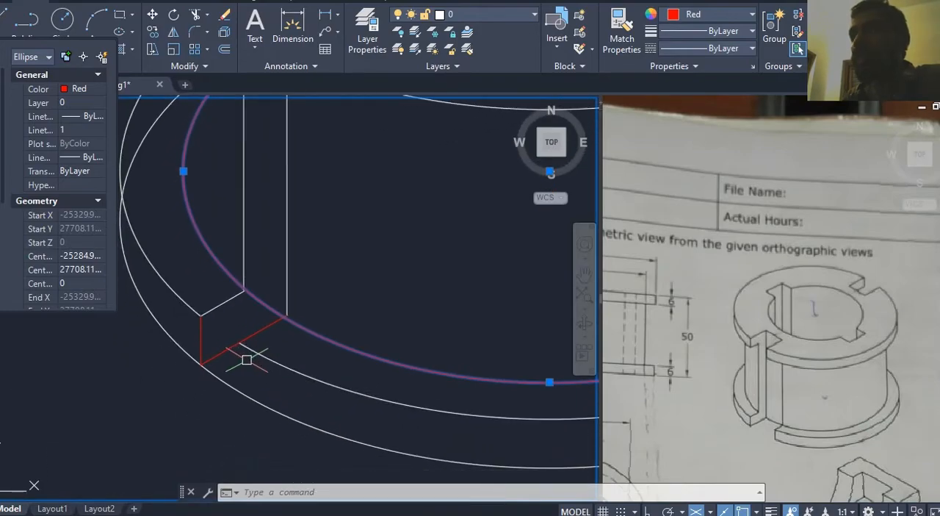
click(703, 441)
scroll(762, 430, up, 3)
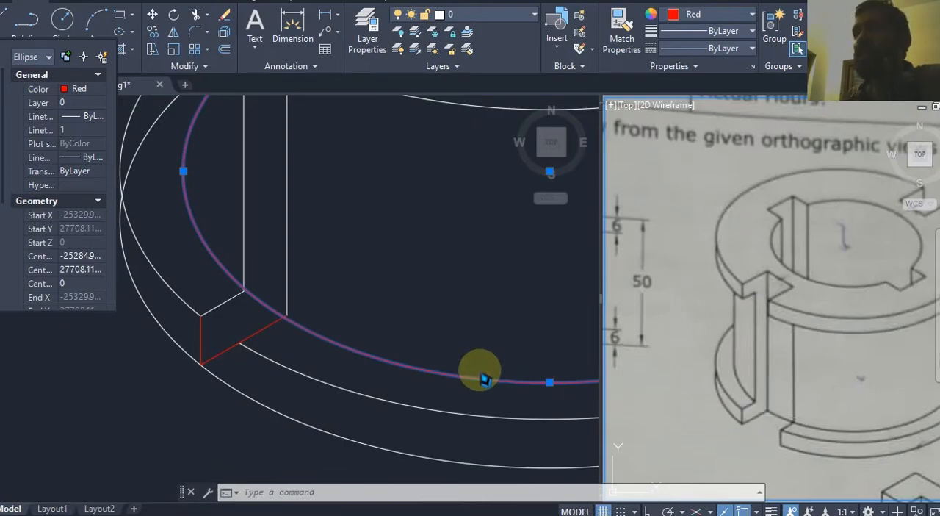
click(377, 302)
scroll(387, 279, down, 2)
click(396, 285)
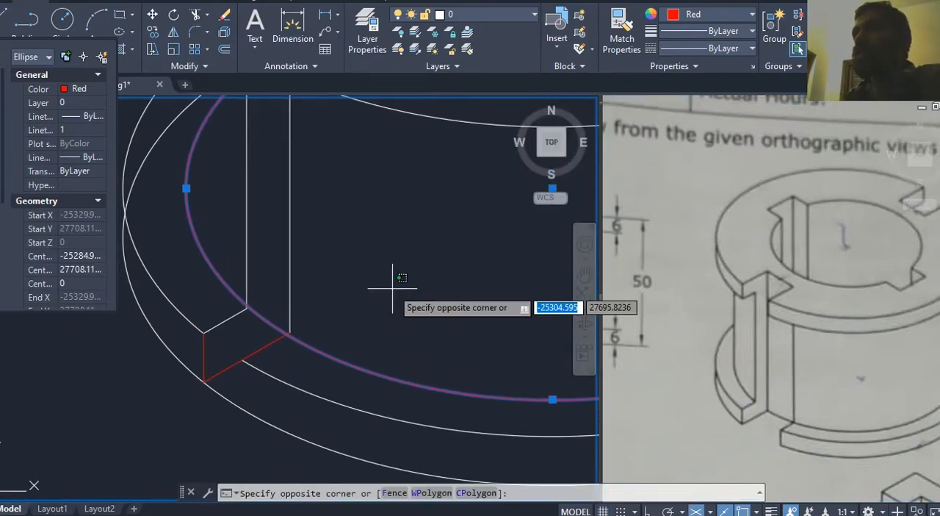
scroll(397, 283, up, 1)
click(792, 441)
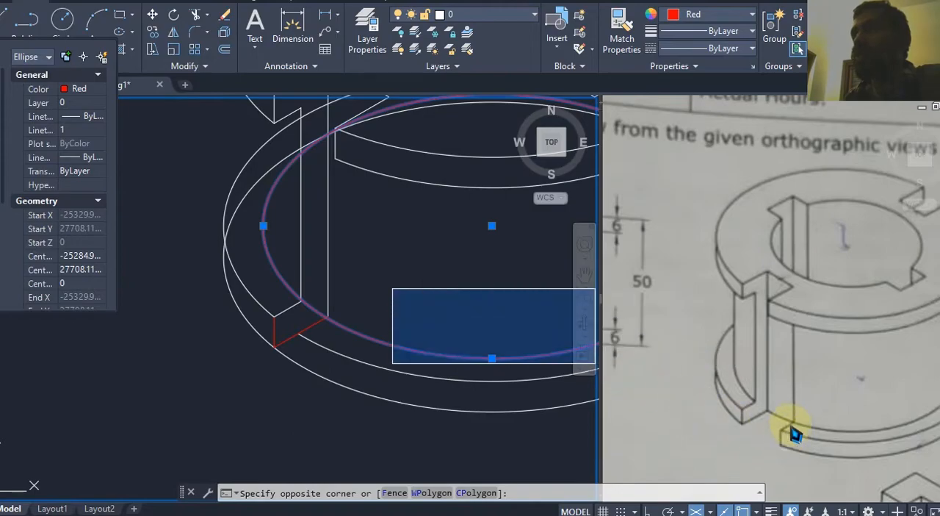
key(Escape)
key(Escape)
middle_drag(424, 303, 421, 306)
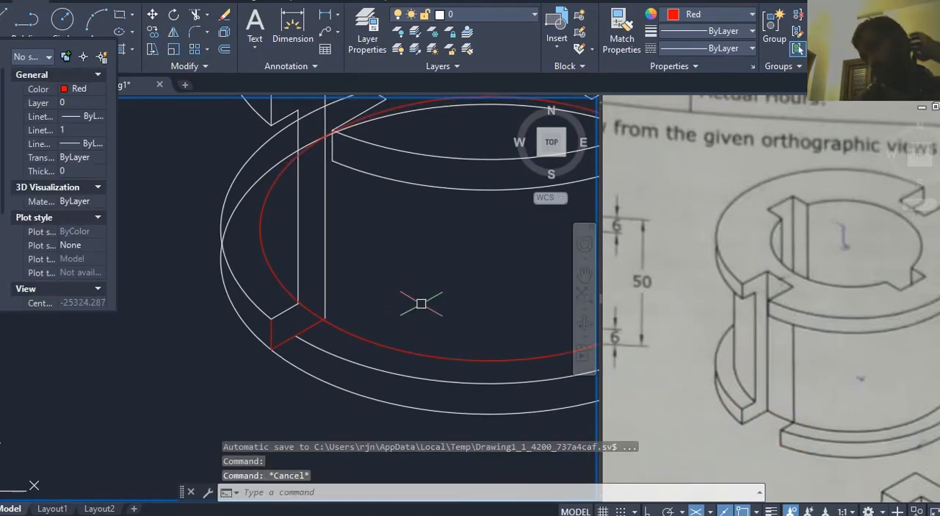
scroll(421, 304, down, 3)
scroll(367, 280, up, 5)
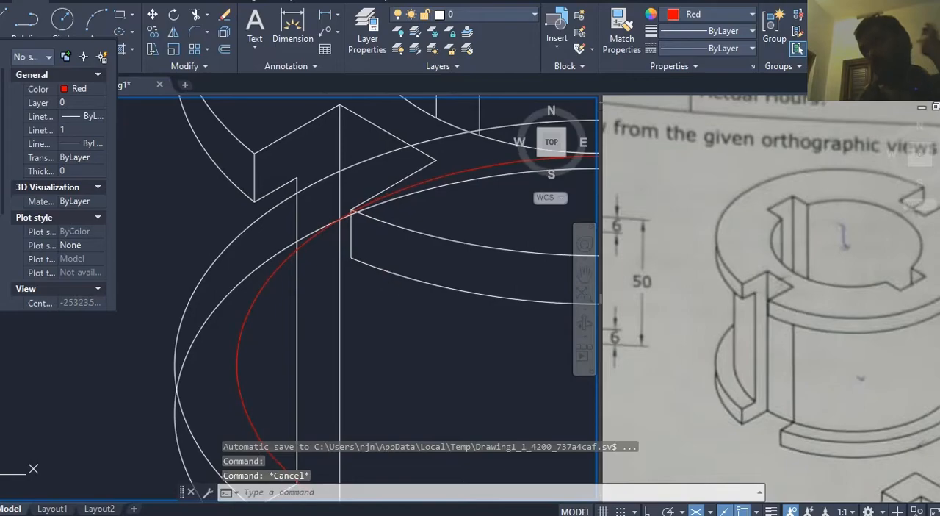
Step: Undo the last Line command and the recent view changes
key(ctrl+z)
key(ctrl+z)
key(ctrl+z)
scroll(384, 354, up, 4)
mouse_move(384, 355)
middle_down()
mouse_move(397, 336)
mouse_move(390, 371)
middle_up()
scroll(402, 330, down, 2)
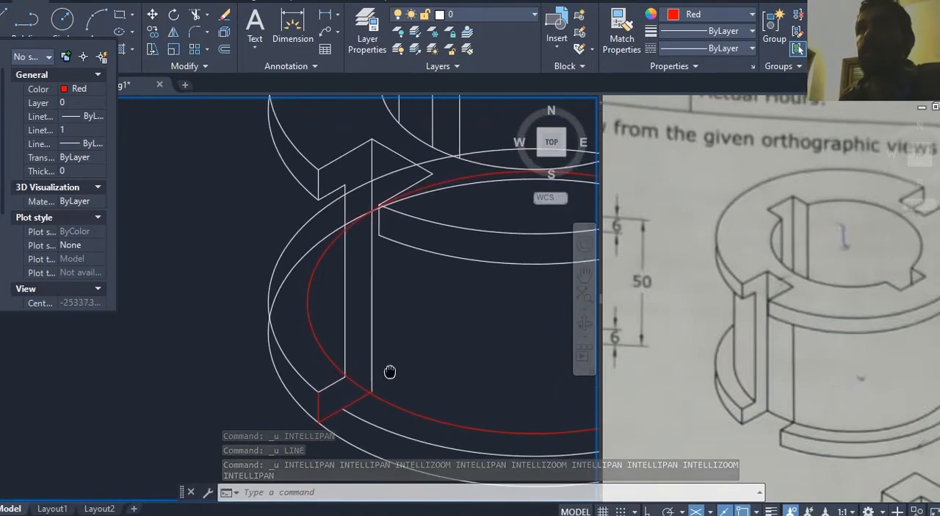
Step: With Ortho on in the right isoplane, draw a vertical line from the upper flange's lower slot corner down past the bottom flange
text(l)
key(Return)
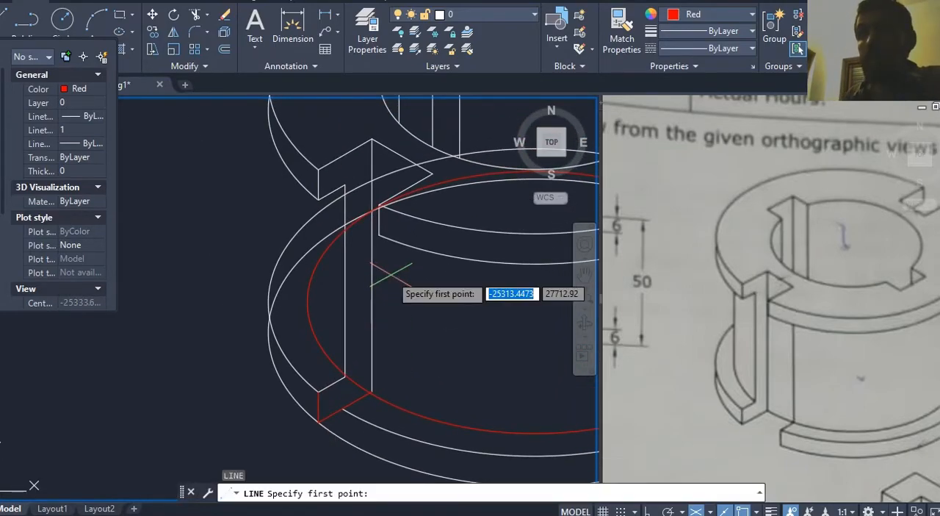
click(379, 235)
key(F8)
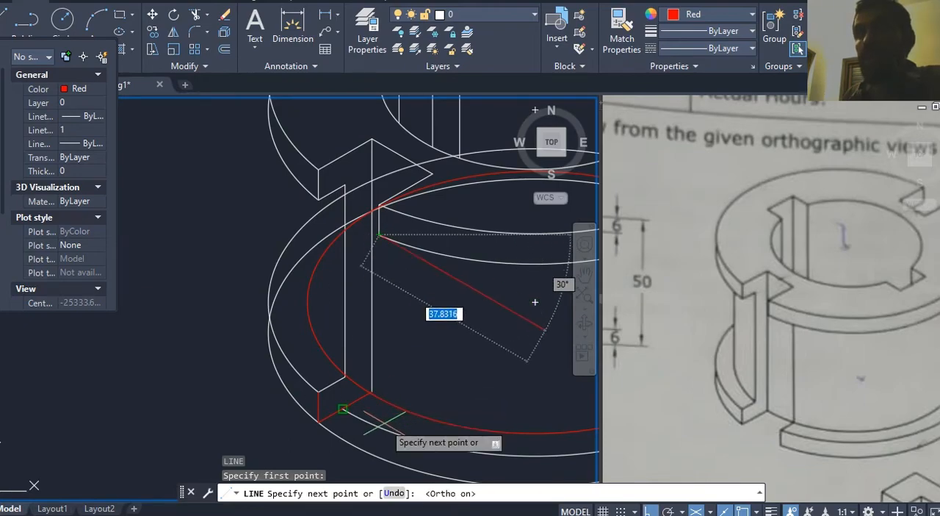
key(F5)
middle_drag(380, 415, 395, 358)
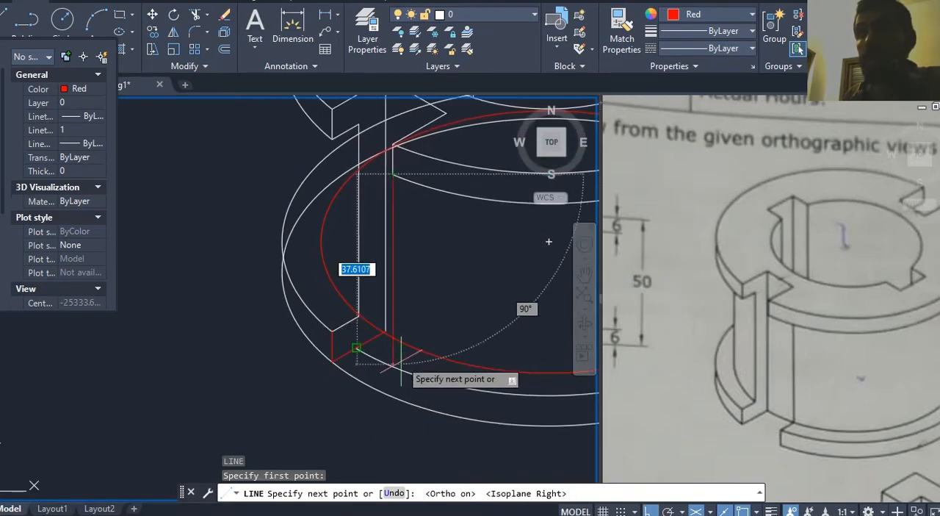
click(391, 445)
key(Return)
Step: Draw a vertical line from the inner corner of the upper flange's slot down to just below the body ellipse
middle_drag(430, 292, 424, 321)
key(Return)
click(419, 192)
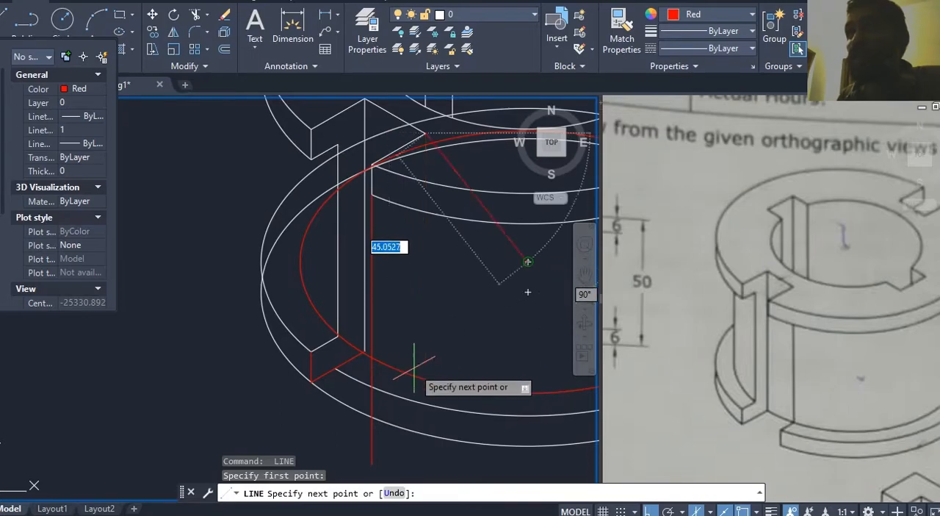
scroll(415, 367, up, 4)
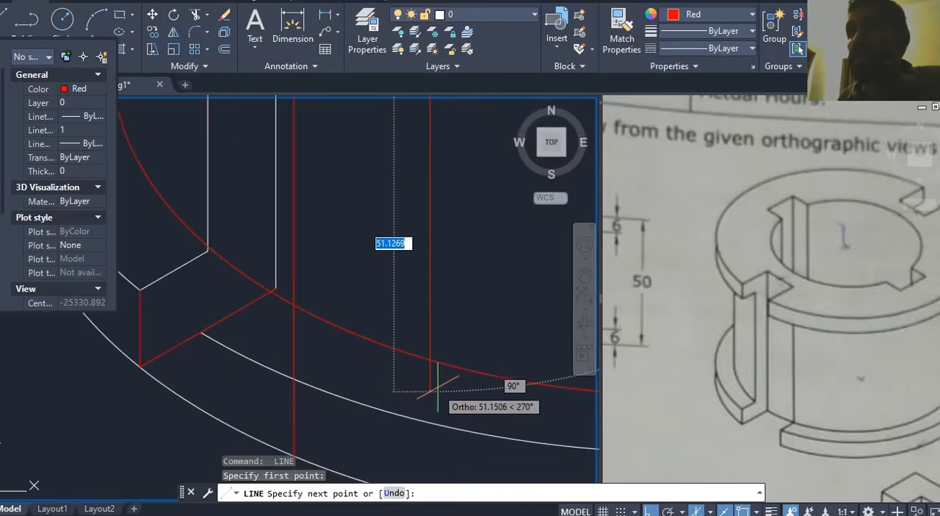
click(432, 381)
key(Return)
Step: Trim the part of the new vertical line that extends below the body ellipse
middle_drag(471, 339, 453, 335)
text(tr)
key(Return)
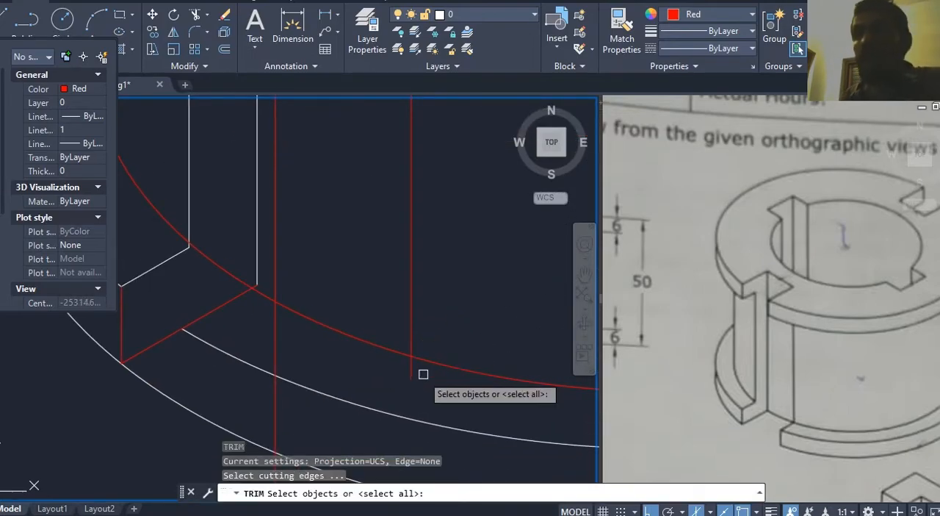
key(Return)
click(413, 375)
middle_drag(421, 382, 426, 363)
key(Escape)
Step: Draw an isometric line from the vertical line's lower end outward past the bottom flange's upper ellipse as the second slot edge
text(l)
key(Return)
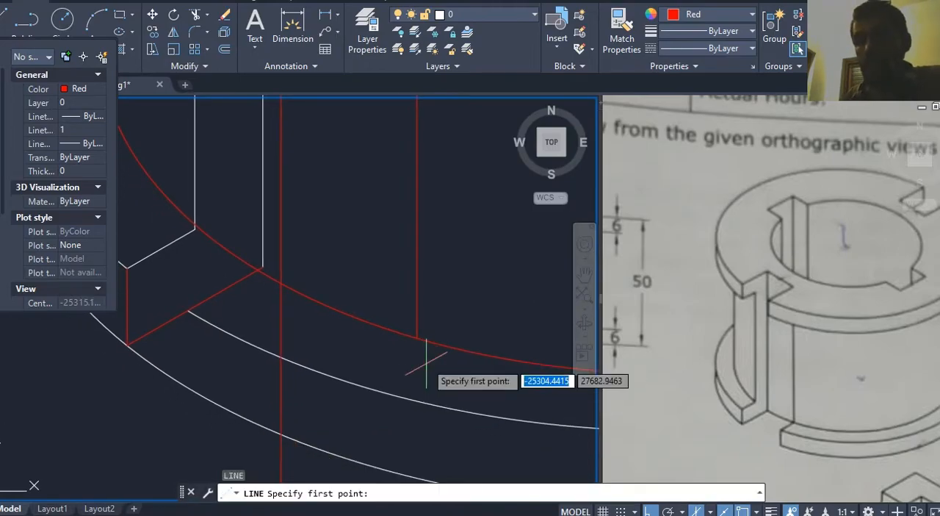
click(417, 337)
click(310, 396)
key(Return)
middle_drag(391, 393, 386, 374)
key(Escape)
Step: Trim the second slot edge where it extends beyond the bottom flange's upper ellipse
text(tr)
key(Return)
key(Return)
click(319, 374)
middle_drag(319, 374, 321, 345)
key(Escape)
Step: Draw a vertical line from the second slot edge's outer end down past the bottom flange's lower ellipse
text(l)
key(Return)
click(341, 333)
click(360, 427)
key(Return)
middle_drag(370, 431, 372, 412)
Step: Trim the short vertical slot line below the bottom flange's lower ellipse
text(tr)
key(Return)
key(Return)
middle_drag(420, 369, 416, 380)
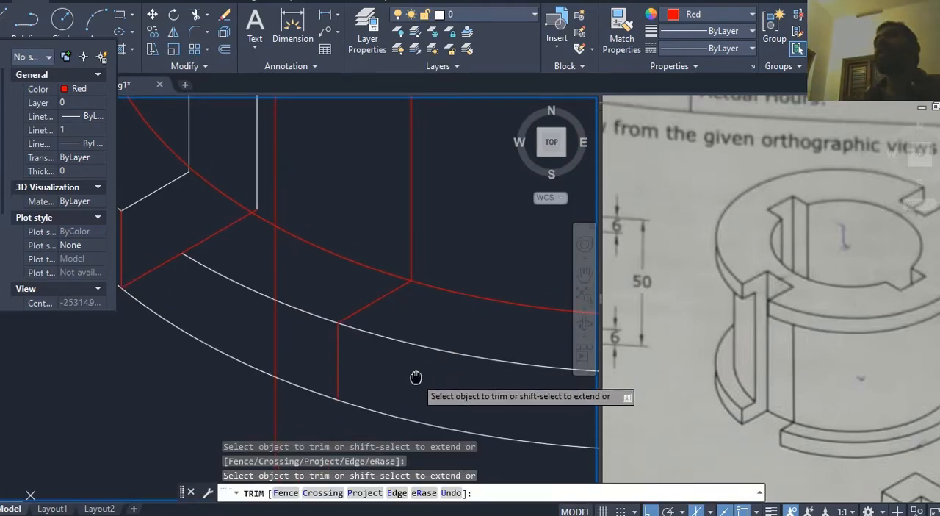
Step: Trim the bottom flange's ellipses between the two slot edges and delete the leftover vertical construction line
scroll(288, 356, down, 4)
click(292, 365)
mouse_move(266, 348)
middle_down()
mouse_move(266, 360)
mouse_move(296, 375)
middle_up()
key(Escape)
click(280, 378)
key(Delete)
Step: Trim the body's vertical slot edge above the upper flange's lower curve and delete the leftover piece
middle_drag(372, 259, 372, 349)
middle_drag(350, 314, 350, 328)
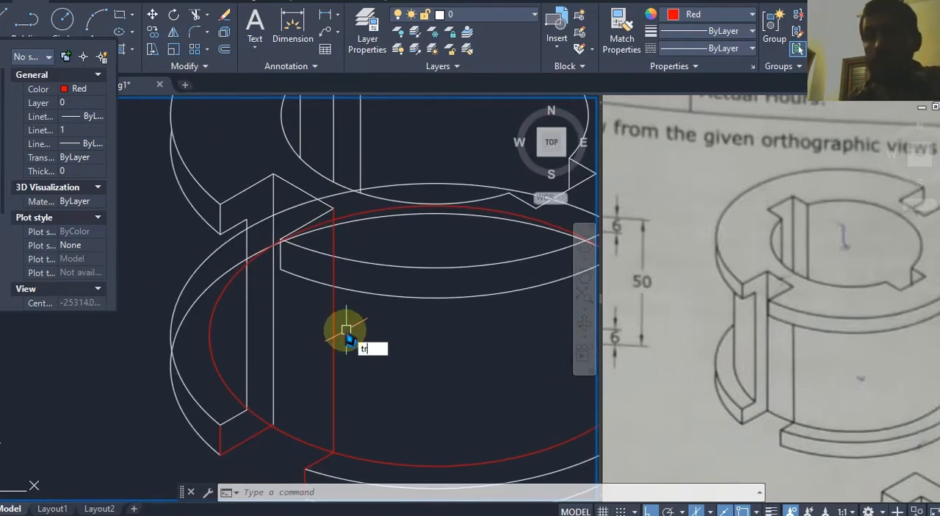
key(Return)
click(333, 273)
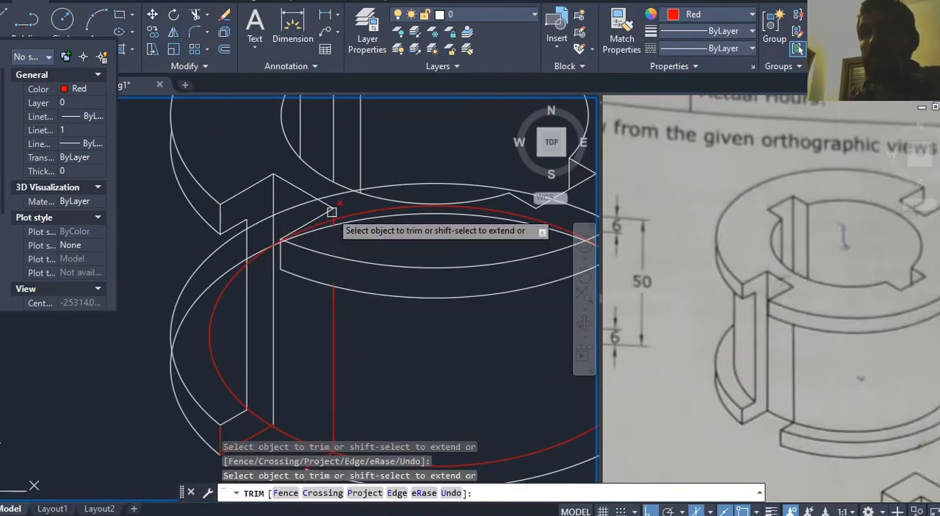
scroll(332, 213, up, 3)
key(Escape)
click(337, 263)
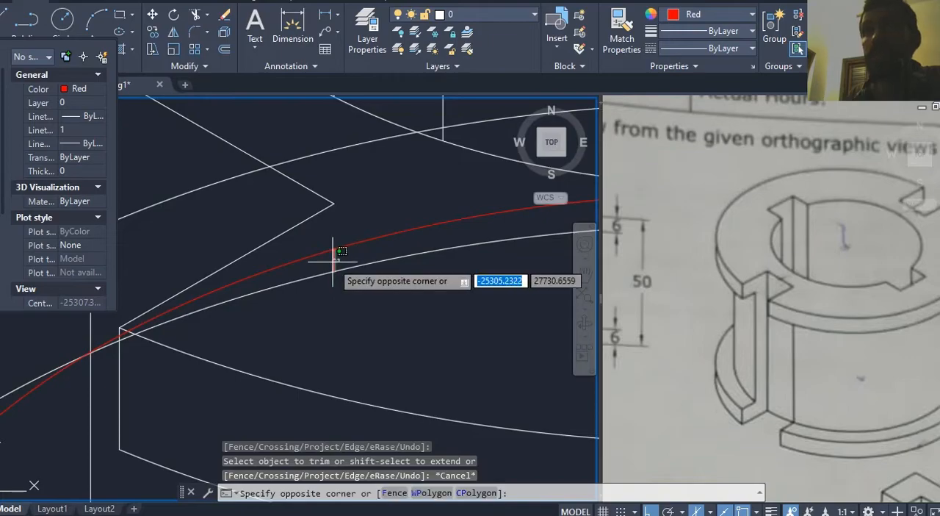
click(379, 265)
key(Delete)
scroll(413, 302, down, 5)
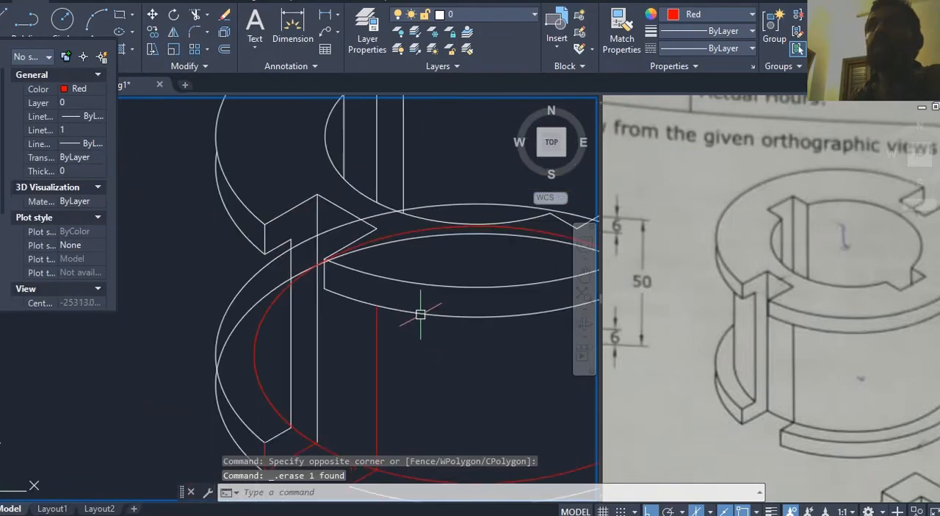
middle_drag(412, 313, 408, 315)
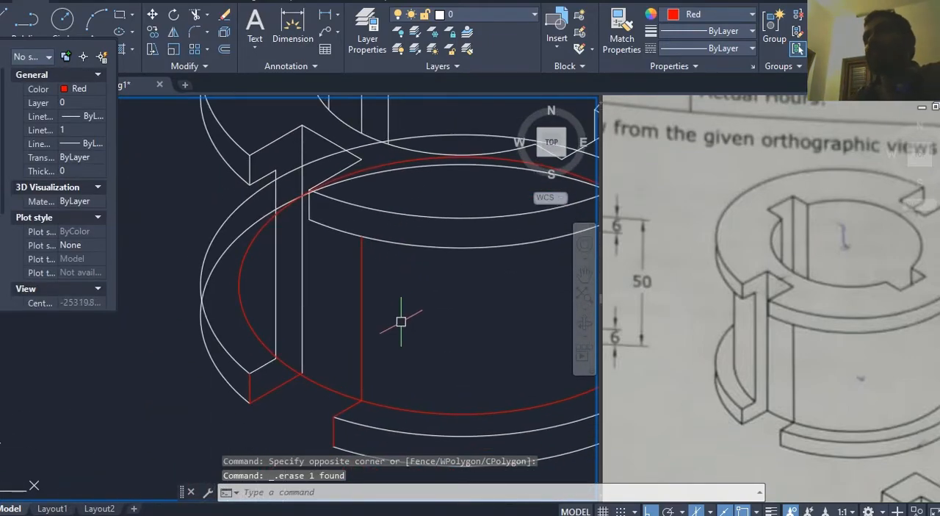
click(471, 339)
click(462, 367)
middle_drag(462, 368, 397, 349)
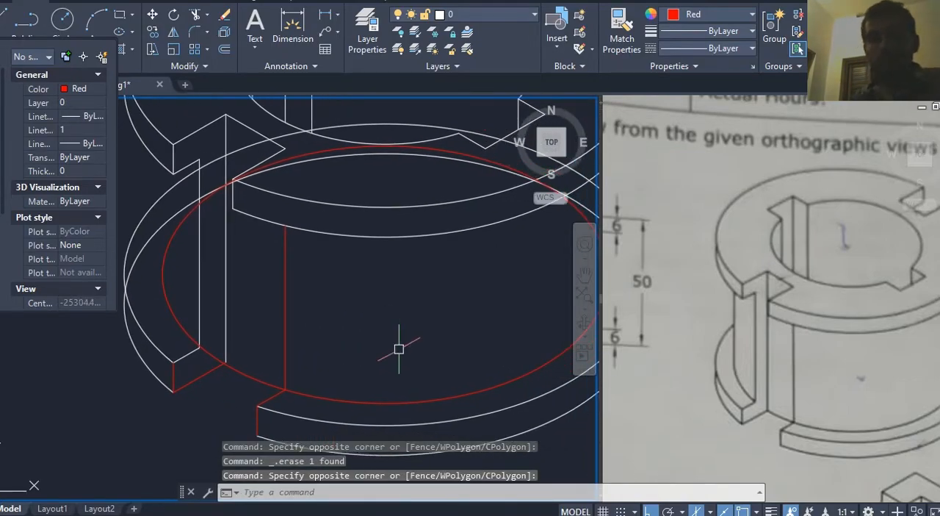
text(tr)
key(Return)
middle_drag(224, 336, 307, 341)
key(Return)
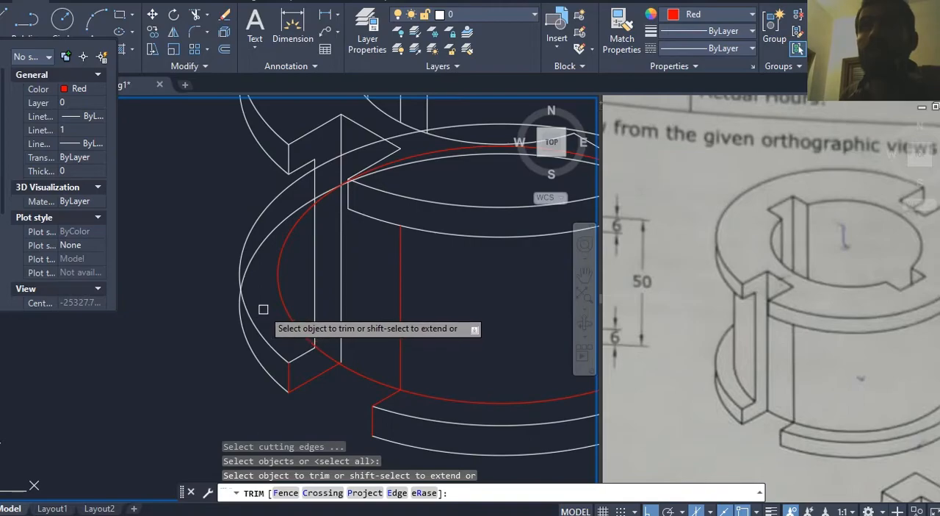
key(Escape)
Step: Trim the hidden rear part of the bottom flange's lower ellipse, using the flange's upper ellipse as the cutting edge
key(Return)
click(255, 319)
key(Return)
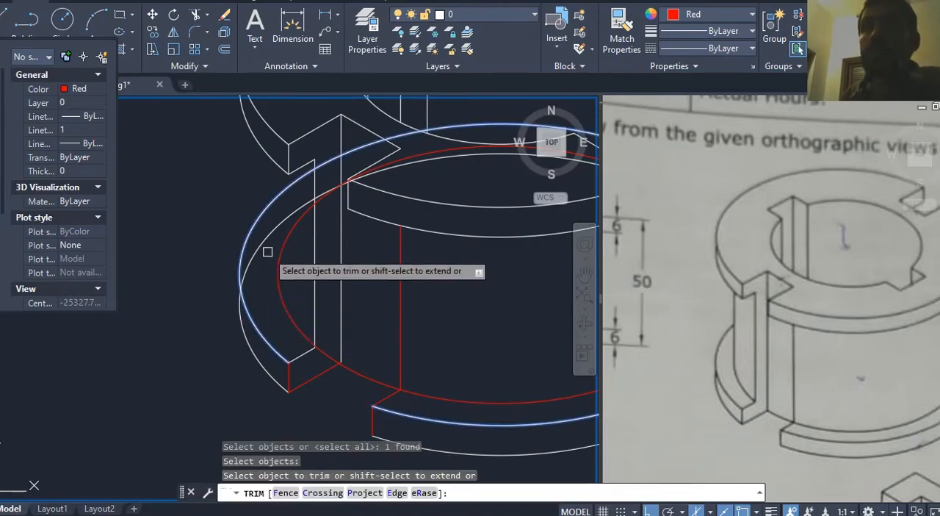
click(266, 242)
middle_drag(267, 259, 242, 247)
scroll(250, 265, down, 3)
key(Escape)
scroll(279, 298, up, 3)
middle_drag(311, 294, 319, 324)
middle_drag(358, 223, 420, 250)
key(Escape)
middle_drag(297, 275, 299, 286)
text(tr)
key(Return)
scroll(196, 287, up, 3)
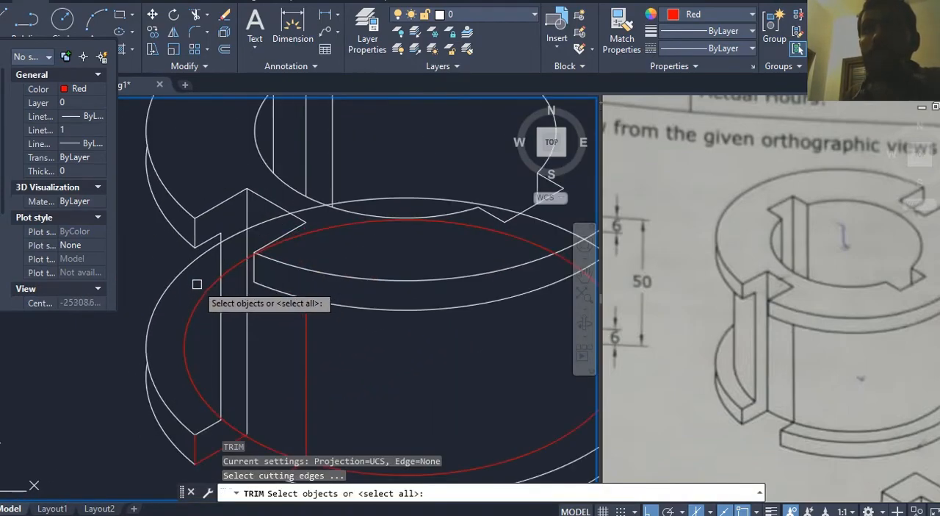
click(222, 259)
key(Return)
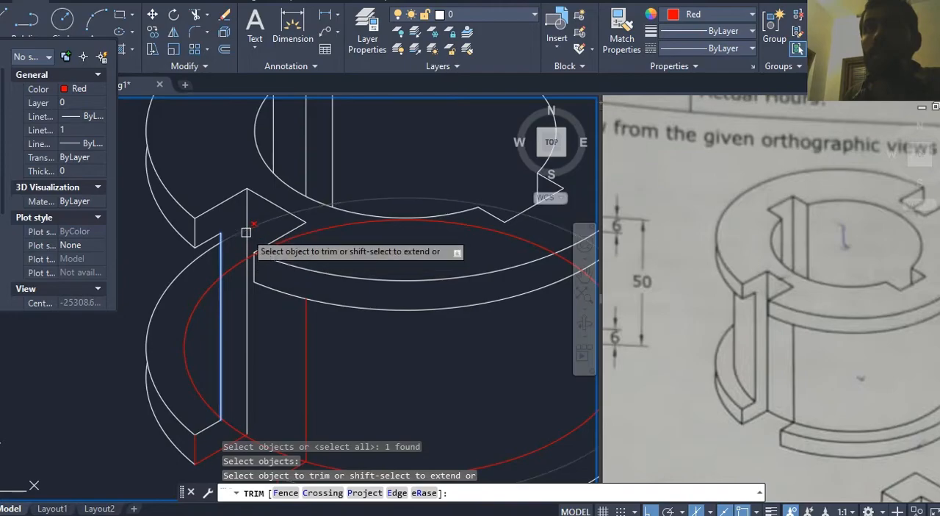
scroll(246, 230, down, 2)
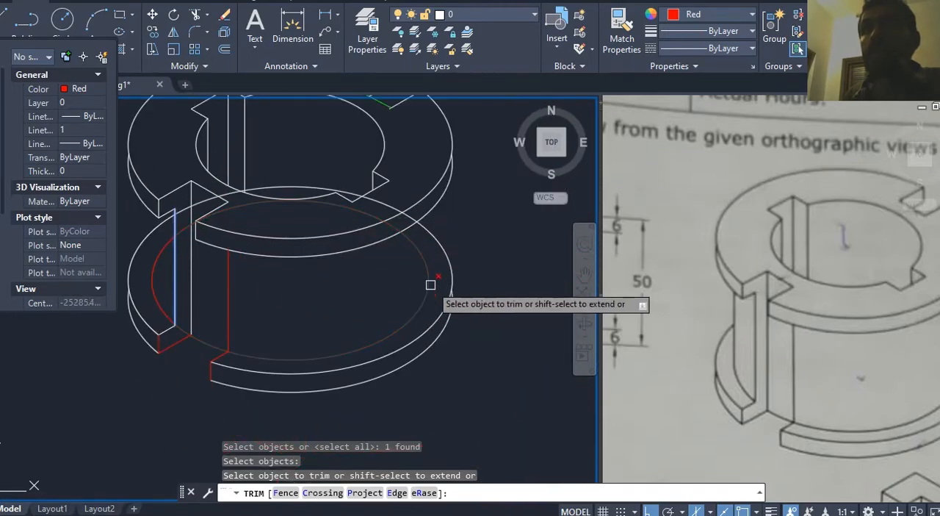
key(Escape)
Step: Trim the bottom flange's upper ellipse and the body ellipse between the slot's two long vertical edges
scroll(180, 213, up, 4)
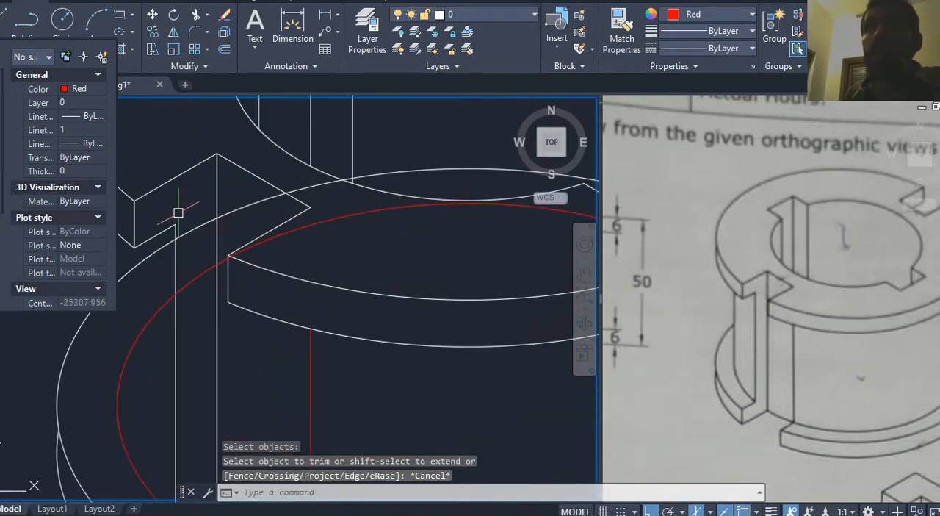
text(tr)
key(Return)
key(Return)
click(203, 236)
click(210, 282)
key(Escape)
Step: Trim the bottom flange's upper ellipse and the body ellipse where they pass behind the upper flange's right side
middle_drag(229, 252, 203, 257)
scroll(202, 258, down, 2)
middle_drag(353, 219, 231, 185)
mouse_move(346, 242)
middle_down()
mouse_move(280, 215)
mouse_move(368, 262)
middle_up()
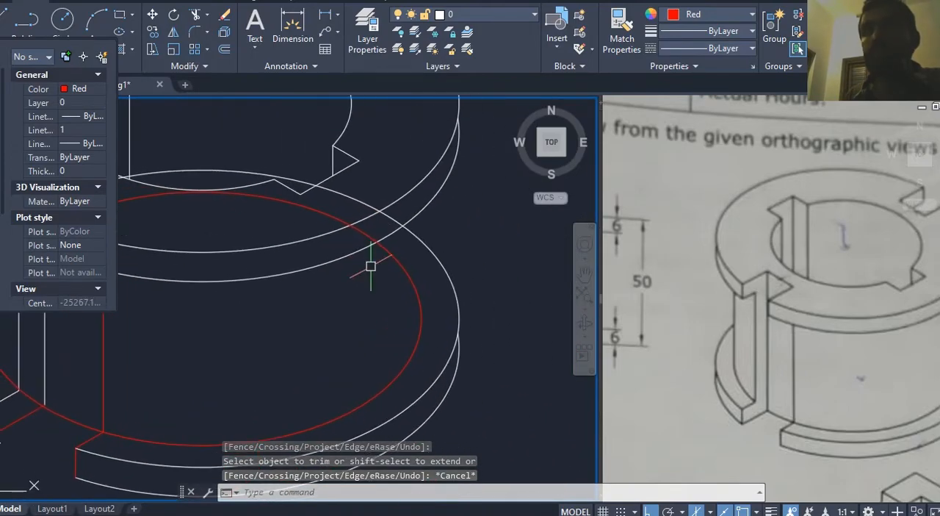
text(tr)
key(Return)
key(Return)
mouse_move(386, 228)
middle_down()
mouse_move(391, 257)
mouse_move(381, 258)
mouse_move(392, 258)
middle_up()
click(386, 256)
scroll(392, 257, down, 2)
key(Escape)
Step: Delete the leftover ellipse pieces hidden behind the upper flange
click(382, 249)
click(353, 253)
key(Delete)
mouse_move(361, 311)
middle_down()
mouse_move(420, 292)
mouse_move(424, 330)
mouse_move(364, 330)
middle_up()
Step: Compare the body's right side with the reference isometric view
click(779, 358)
middle_drag(808, 361, 693, 370)
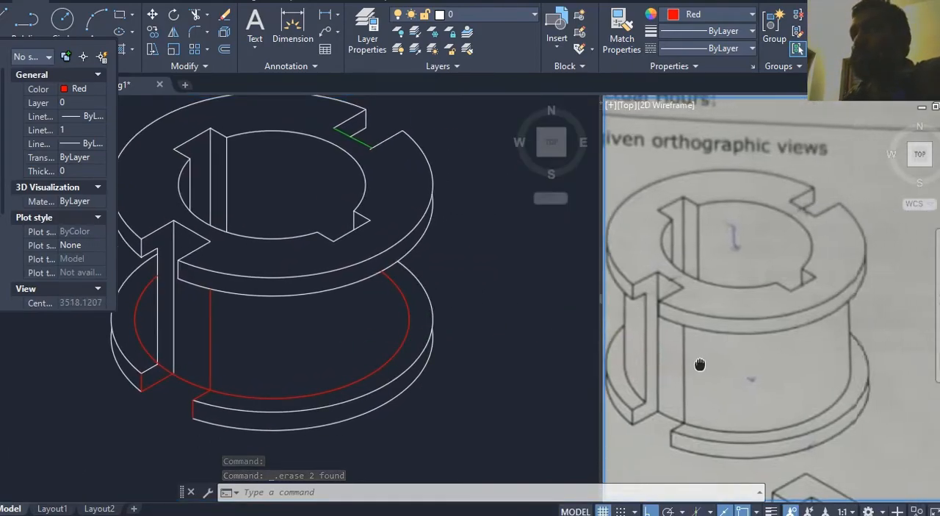
click(376, 324)
click(335, 337)
key(Escape)
text(l)
key(Return)
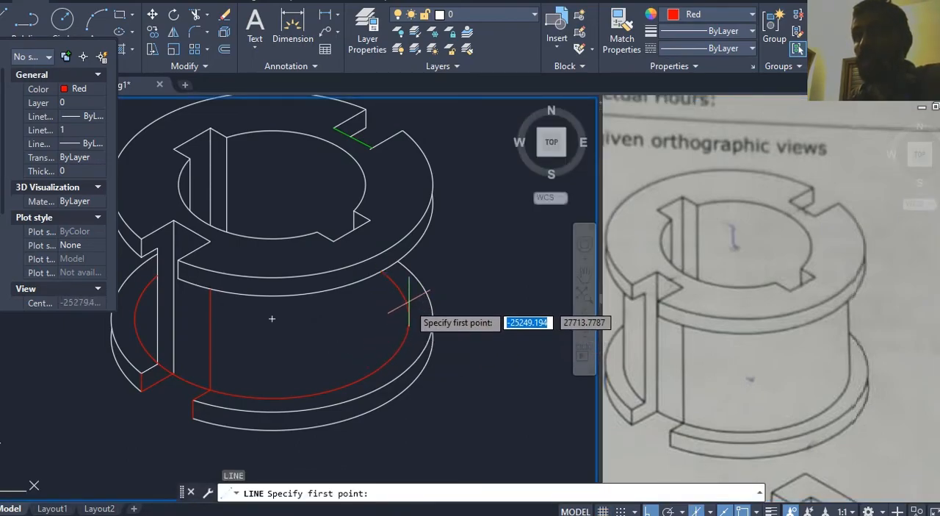
key(Escape)
key(Escape)
Step: Turn on all object snap modes in the drafting settings
key(Return)
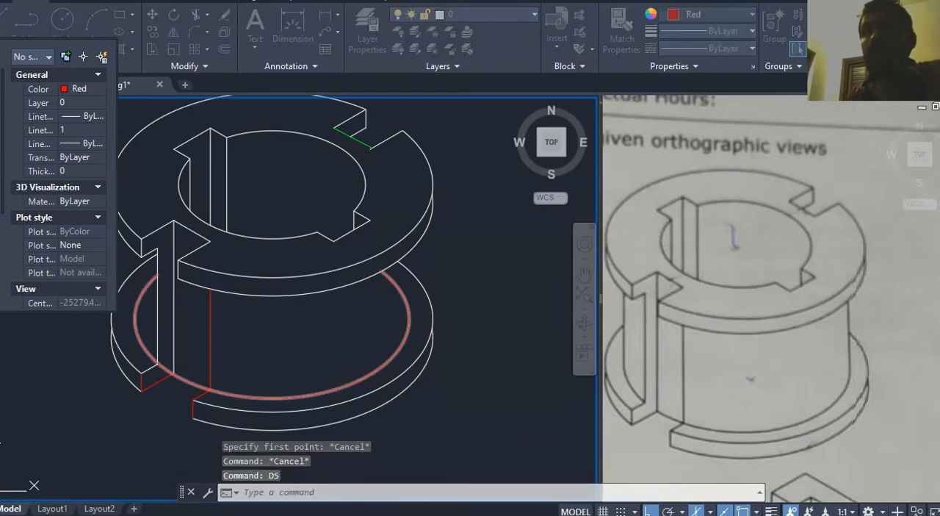
click(445, 116)
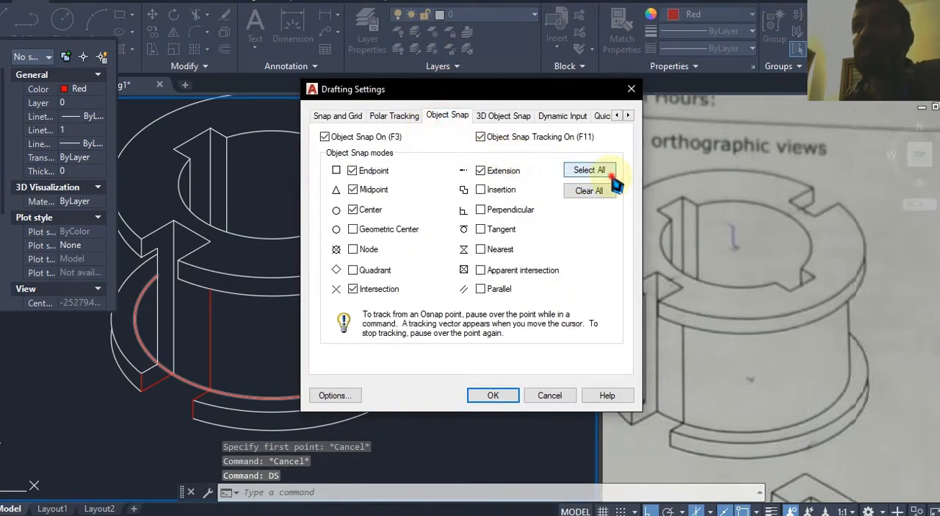
click(505, 397)
scroll(438, 303, up, 1)
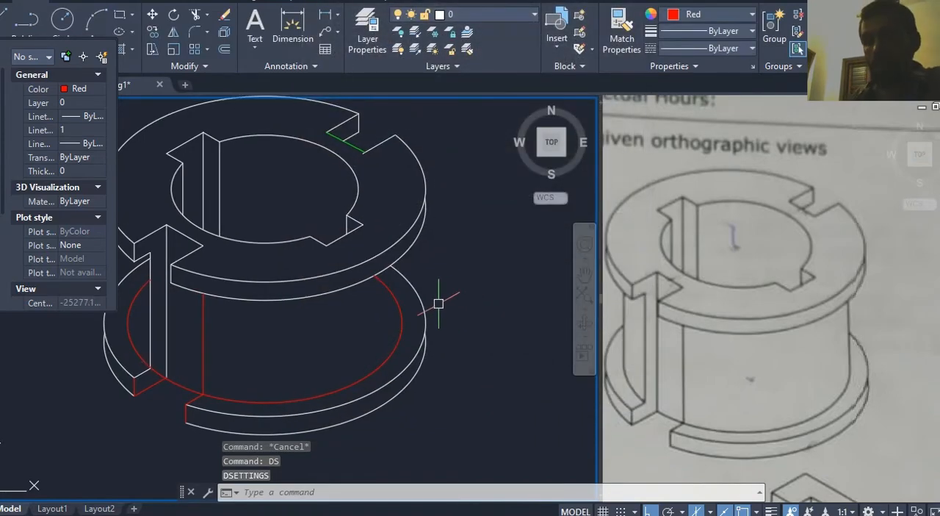
Step: Draw a vertical line about 46 units long upward from the right quadrant of the body's lower ellipse
text(l)
key(Return)
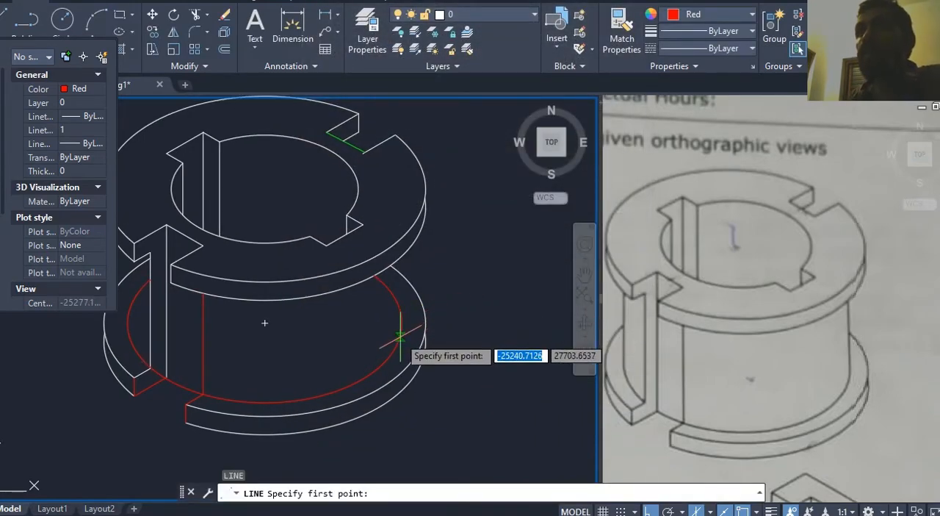
click(402, 323)
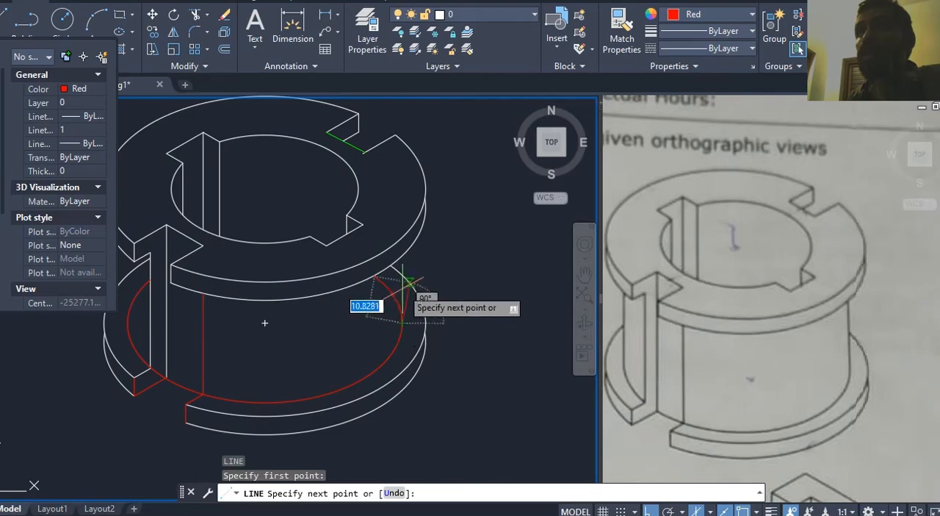
click(403, 182)
key(Escape)
Step: Try to trim the body's new right side edge at the upper flange's lower curve, and undo the trim
scroll(404, 254, up, 5)
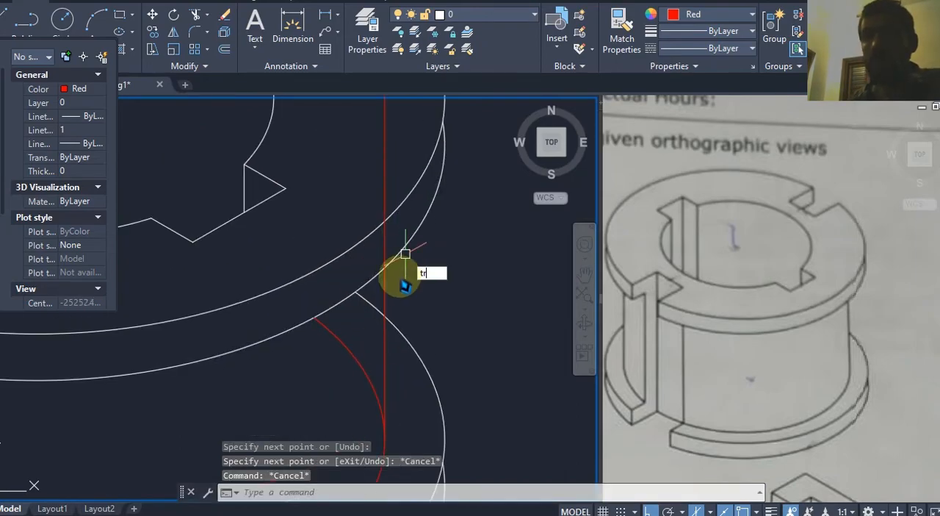
key(Return)
click(394, 269)
key(Return)
click(386, 289)
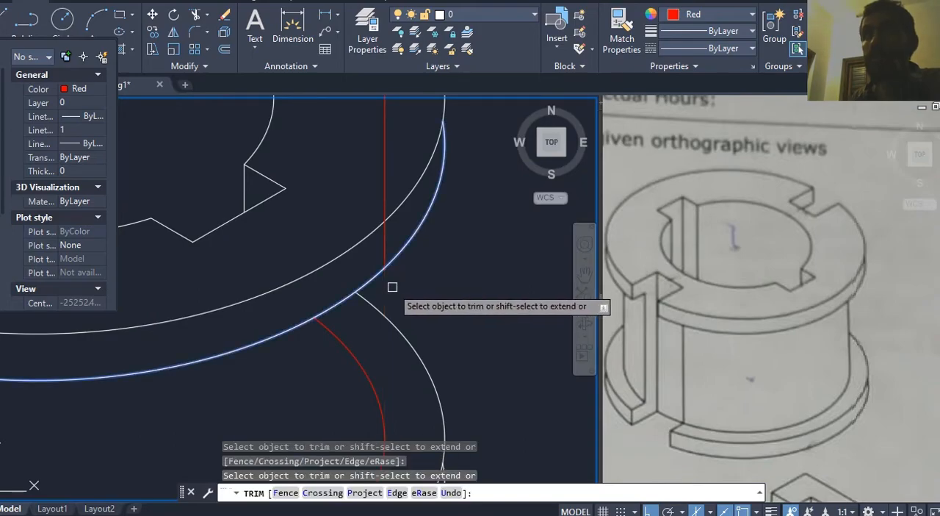
key(Escape)
key(ctrl+z)
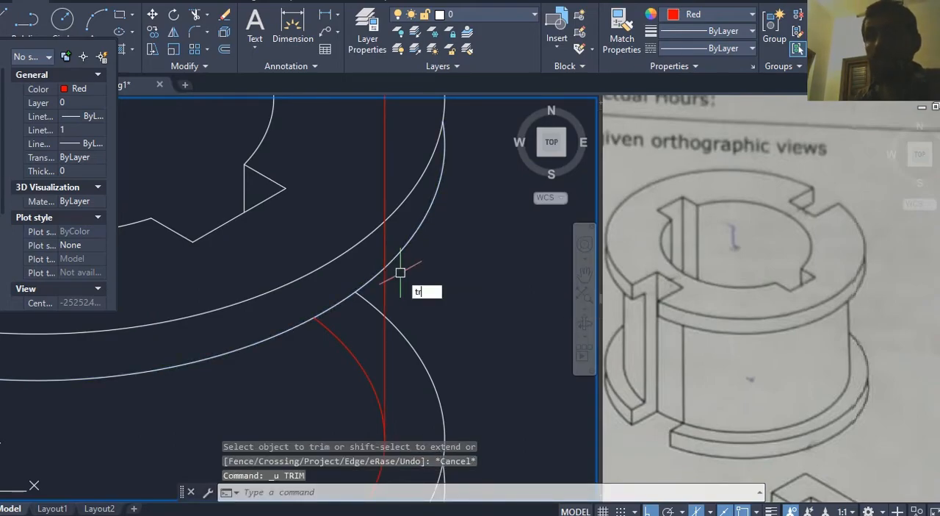
Step: Trim the body's right side line between the upper flange's two curves and delete the leftover piece above them
text(tr)
key(Return)
key(Escape)
click(405, 150)
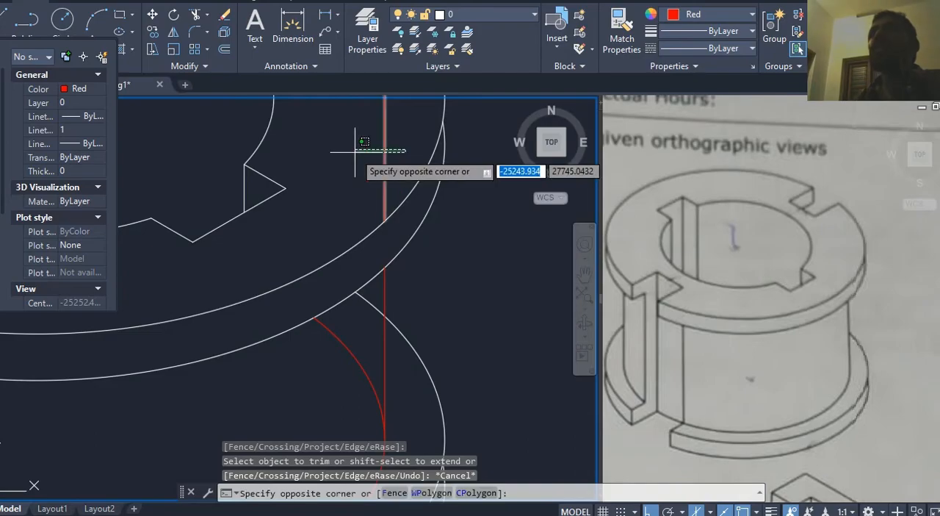
click(360, 153)
key(Delete)
scroll(377, 181, down, 3)
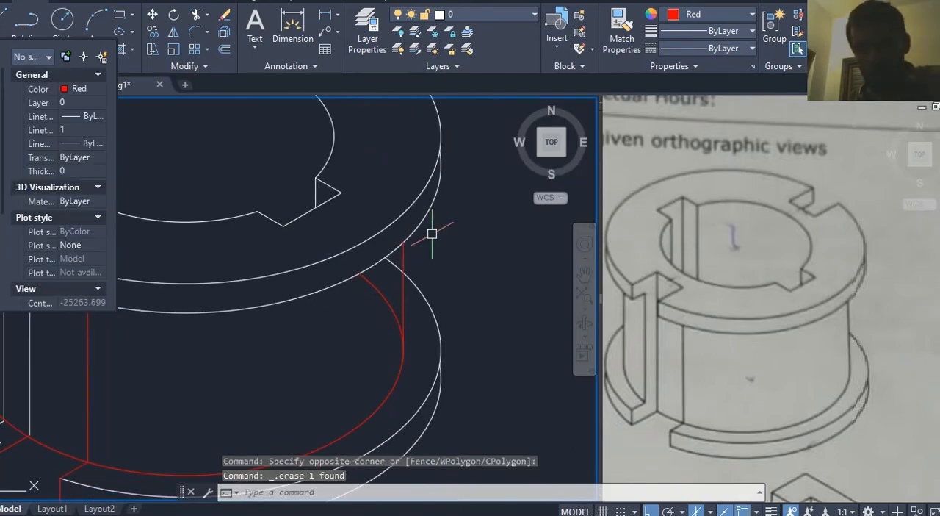
Step: Trim the hidden arc of the body's lower ellipse behind its right side edge
text(tr)
key(Return)
key(Return)
click(377, 285)
key(Escape)
scroll(468, 278, down, 4)
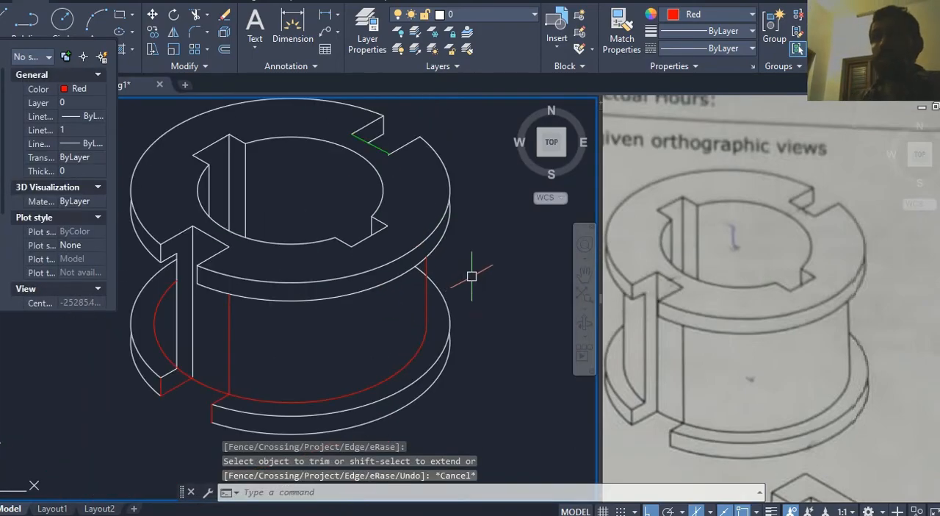
key(Escape)
key(Escape)
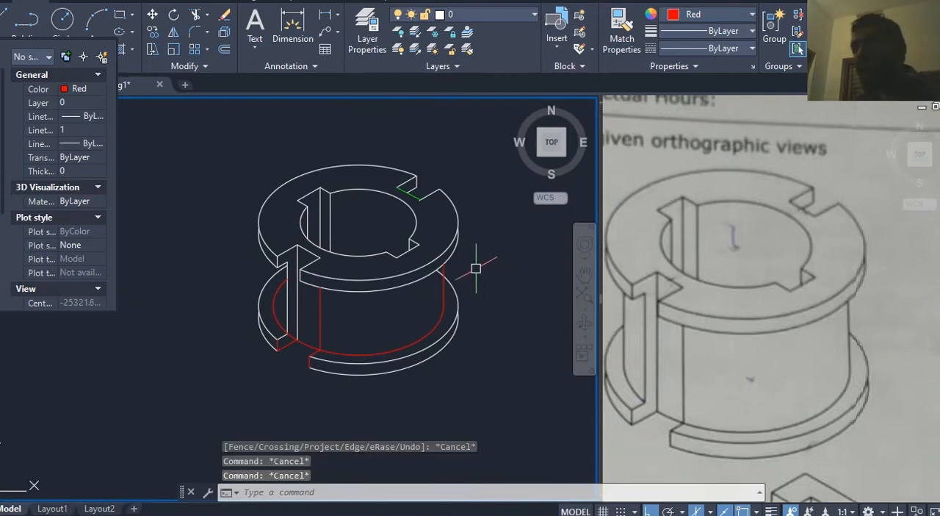
Step: Compare the body and slot edges with the reference isometric view
scroll(317, 314, up, 4)
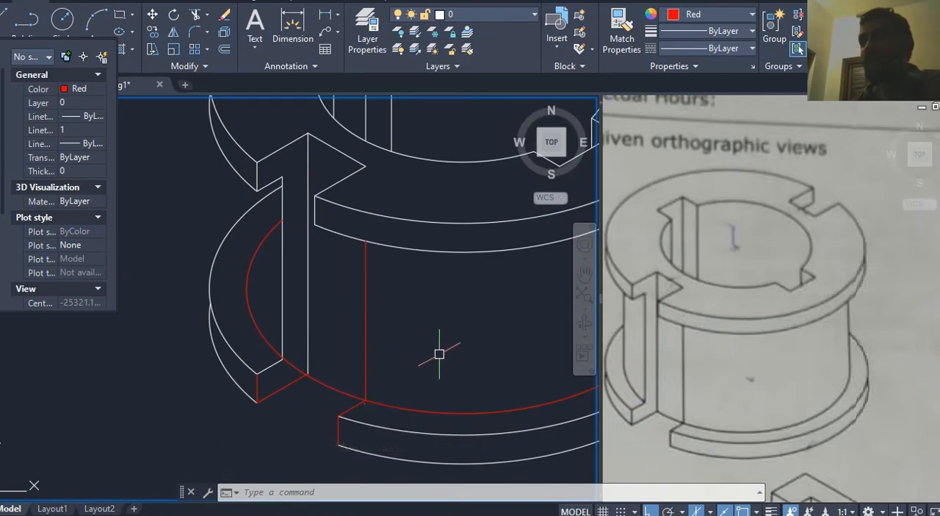
scroll(439, 354, down, 3)
click(714, 271)
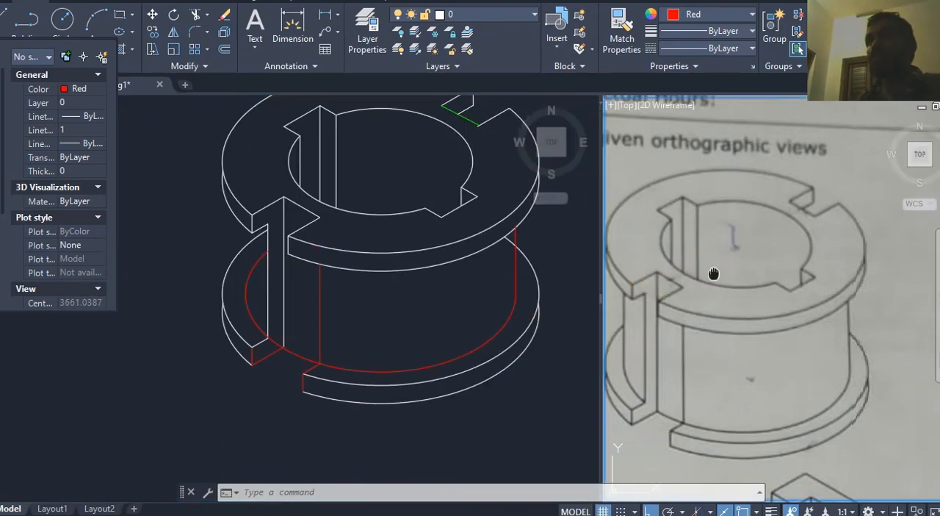
scroll(714, 273, down, 2)
click(427, 306)
middle_drag(427, 306, 391, 333)
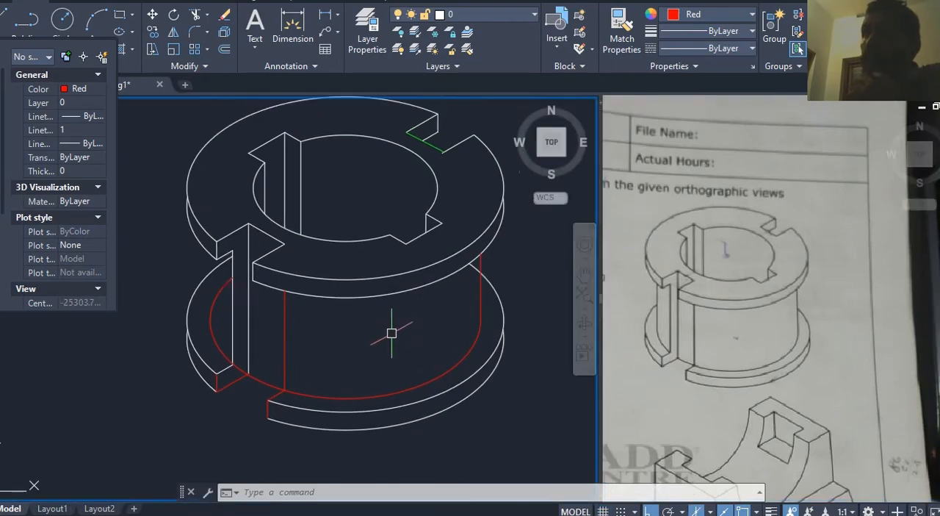
Step: Trim the short piece of the bottom flange's upper ellipse that runs behind the body's right side edge
scroll(434, 312, up, 3)
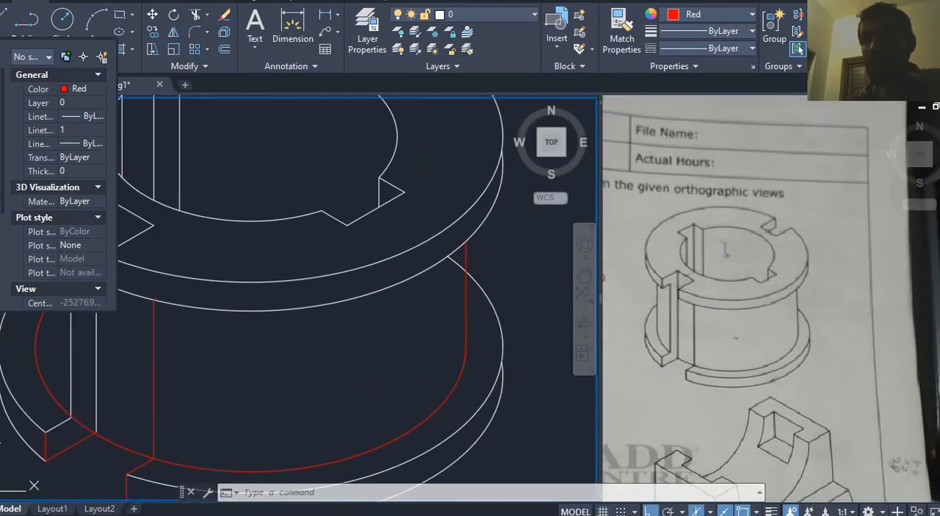
text(tr)
key(Return)
key(Return)
click(458, 261)
scroll(434, 316, down, 3)
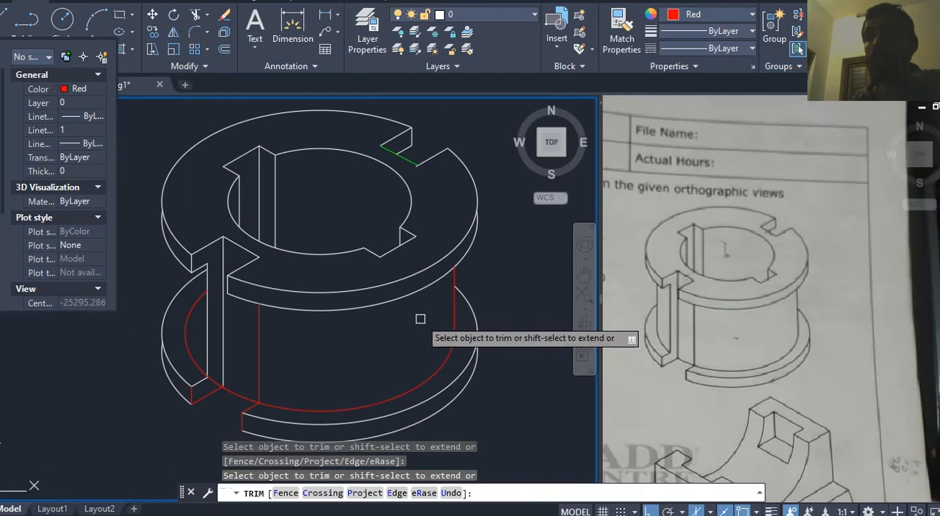
key(Escape)
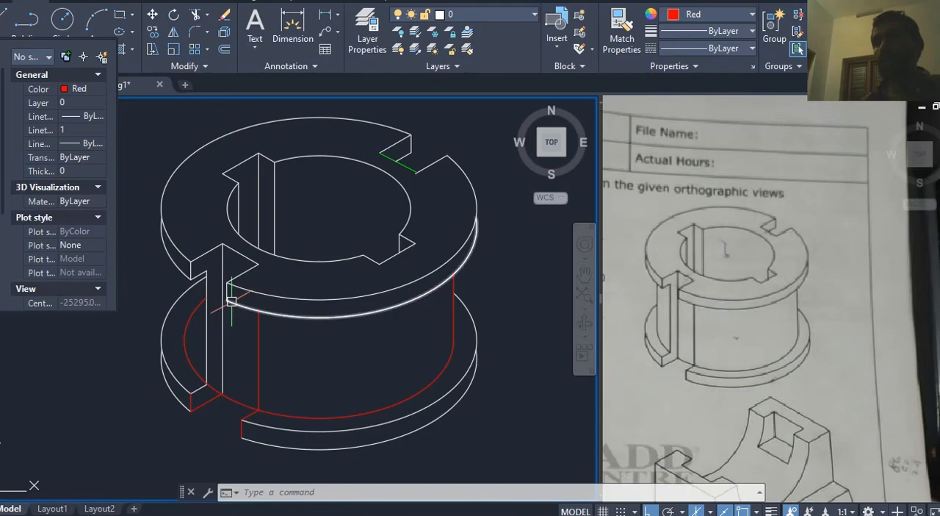
Step: Trim the body's lower ellipse across the front slot opening, between the slot's inner corner and the body's front vertical edge
scroll(165, 377, up, 3)
text(tr)
key(Return)
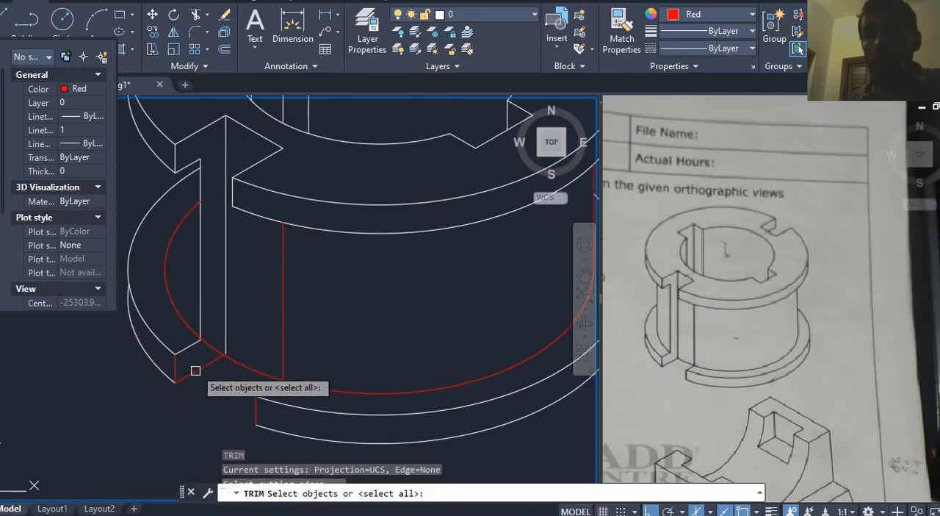
key(Return)
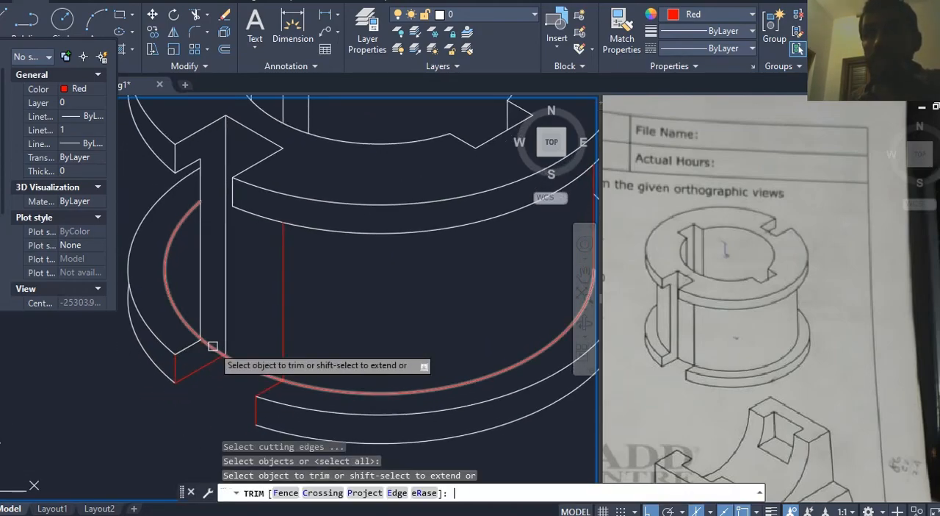
click(237, 360)
key(Escape)
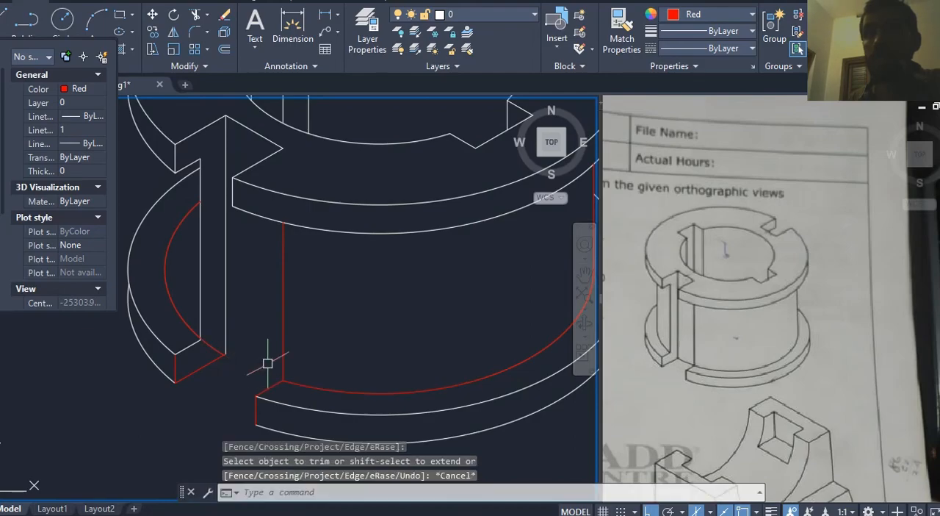
Step: Trim the remaining short piece of the body's lower ellipse between the two vertical edges of the slot's wall
key(Return)
key(Return)
click(239, 332)
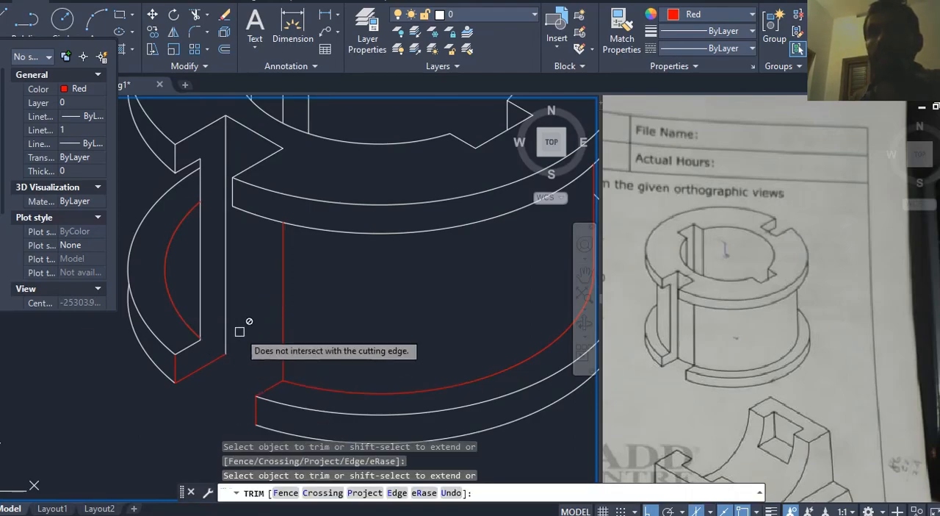
key(Escape)
scroll(245, 340, down, 3)
middle_drag(245, 341, 264, 352)
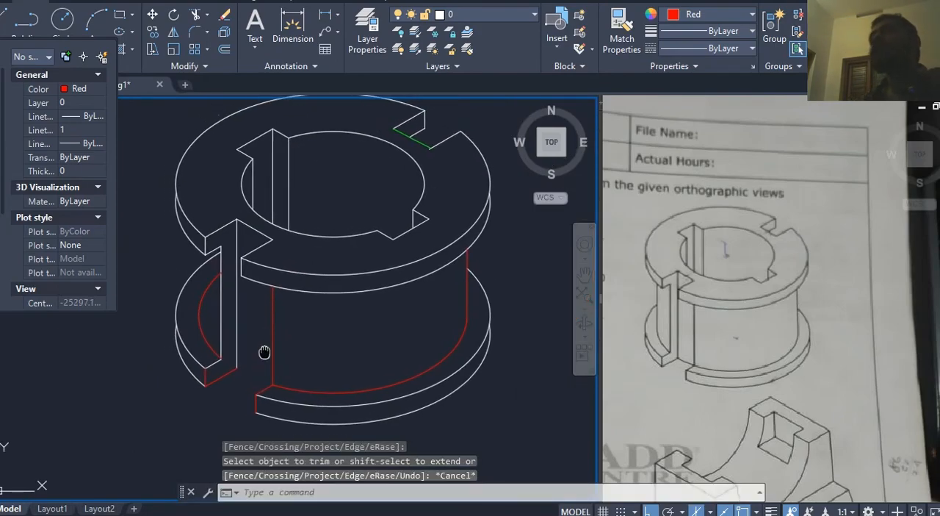